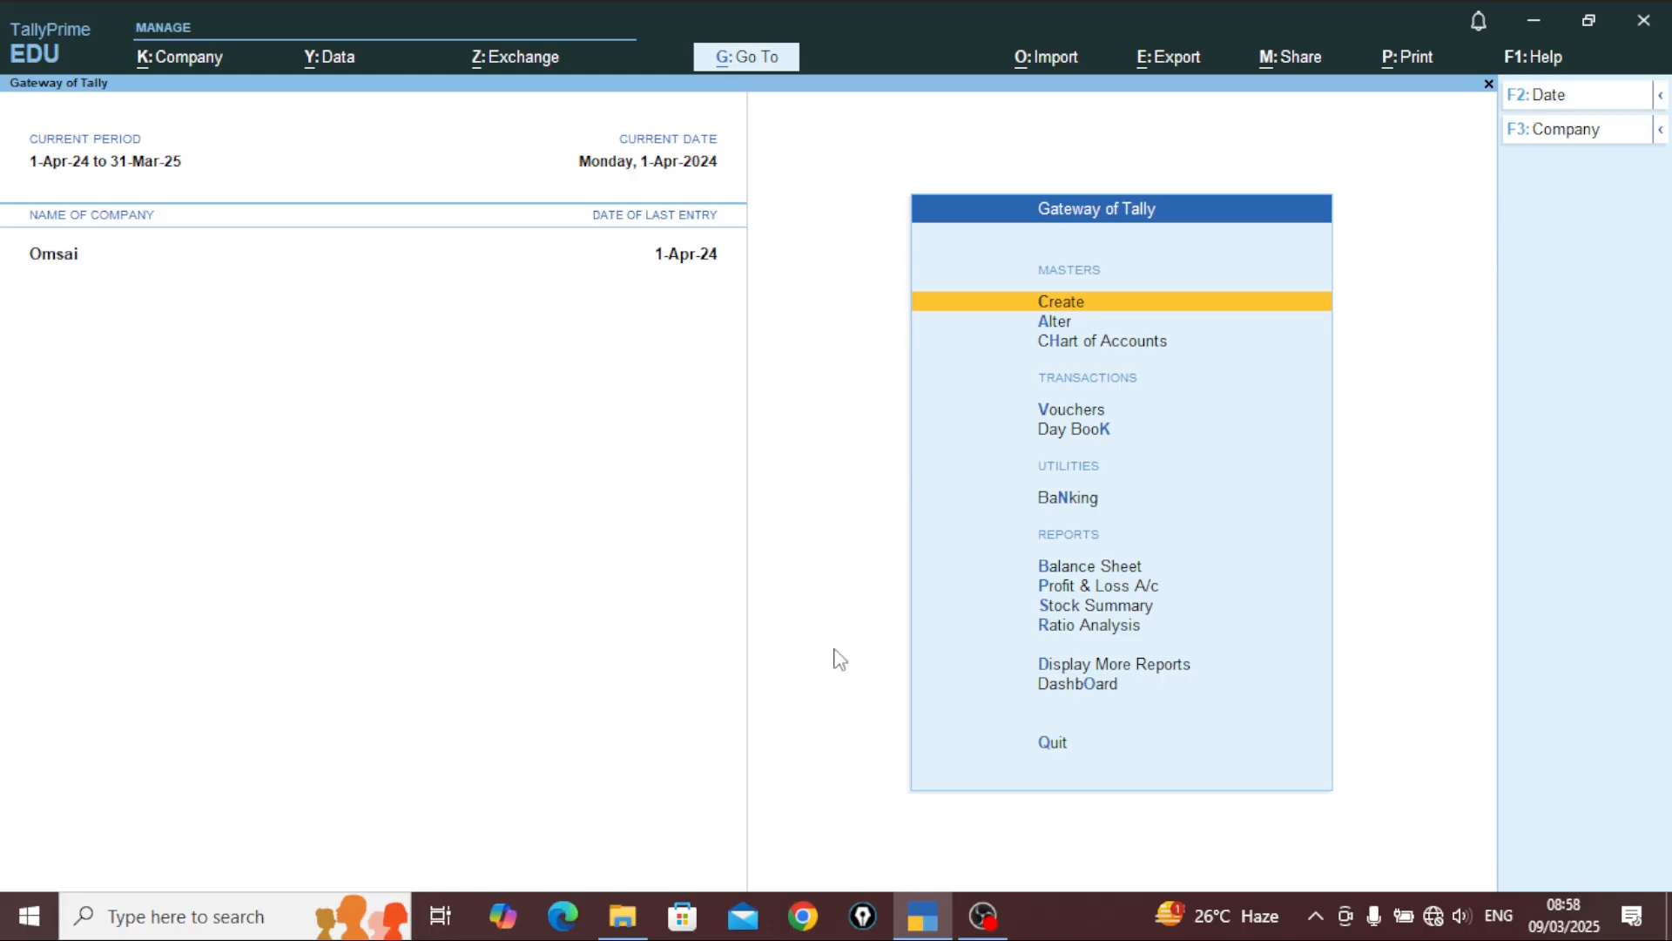
Step: Review the vouchers listed in the Day Book and return to the Gateway of Tally
{"action": "key", "text": "Down"}
{"action": "key", "text": "Down"}
{"action": "key", "text": "Down"}
{"action": "key", "text": "Down"}
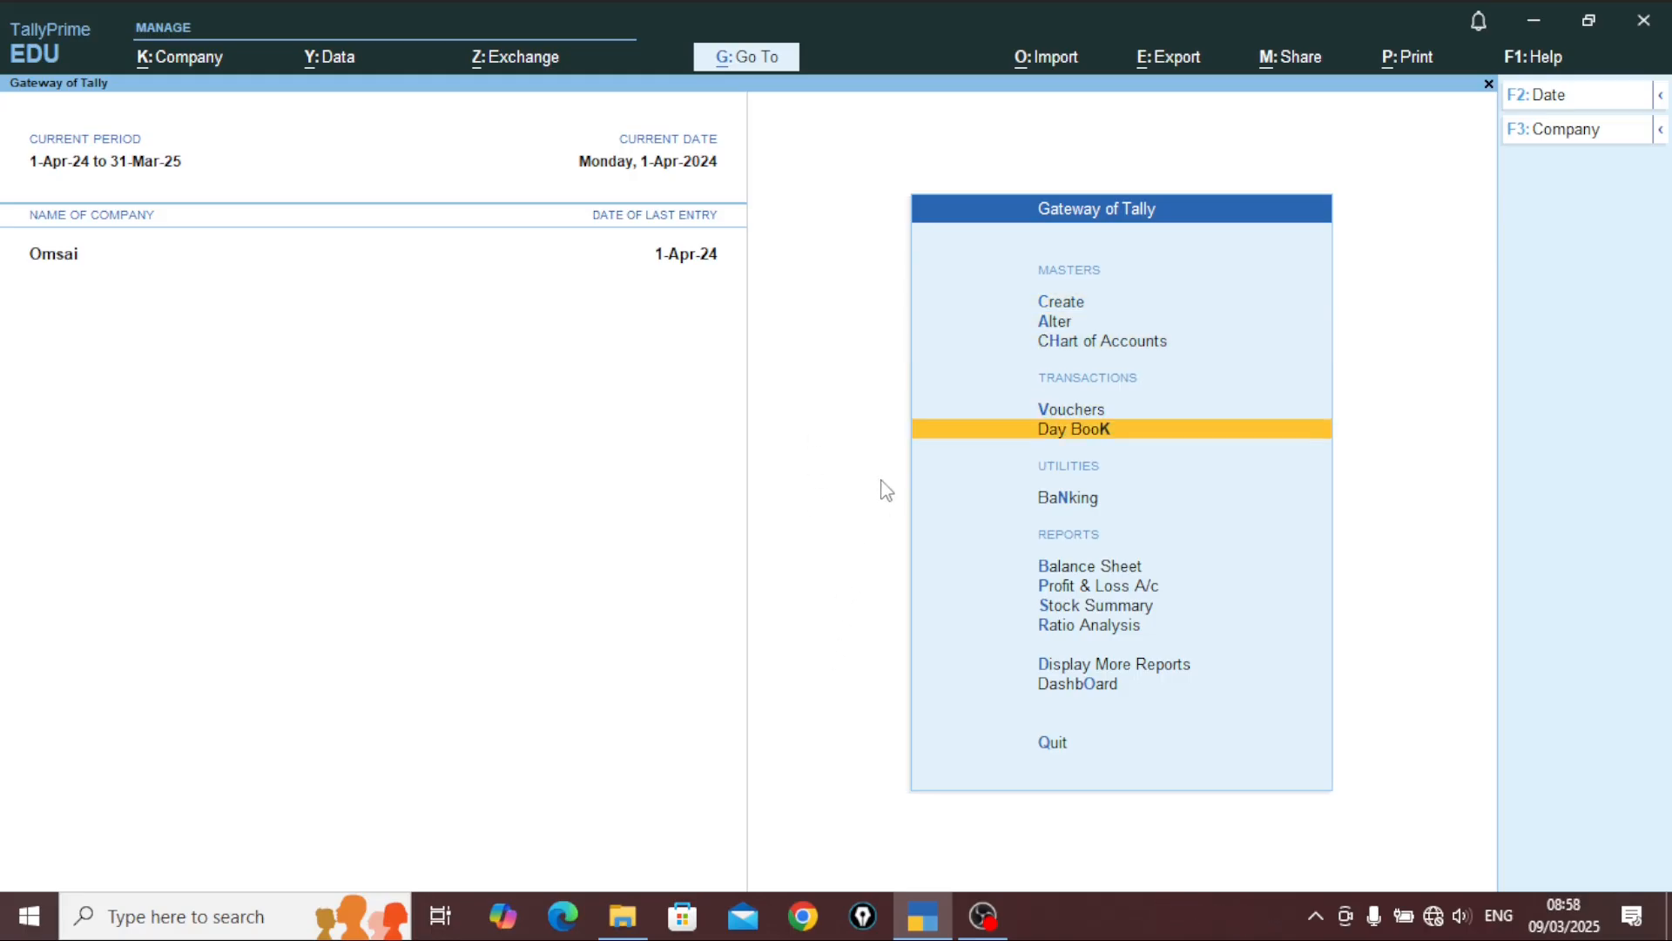
{"action": "key", "text": "Return"}
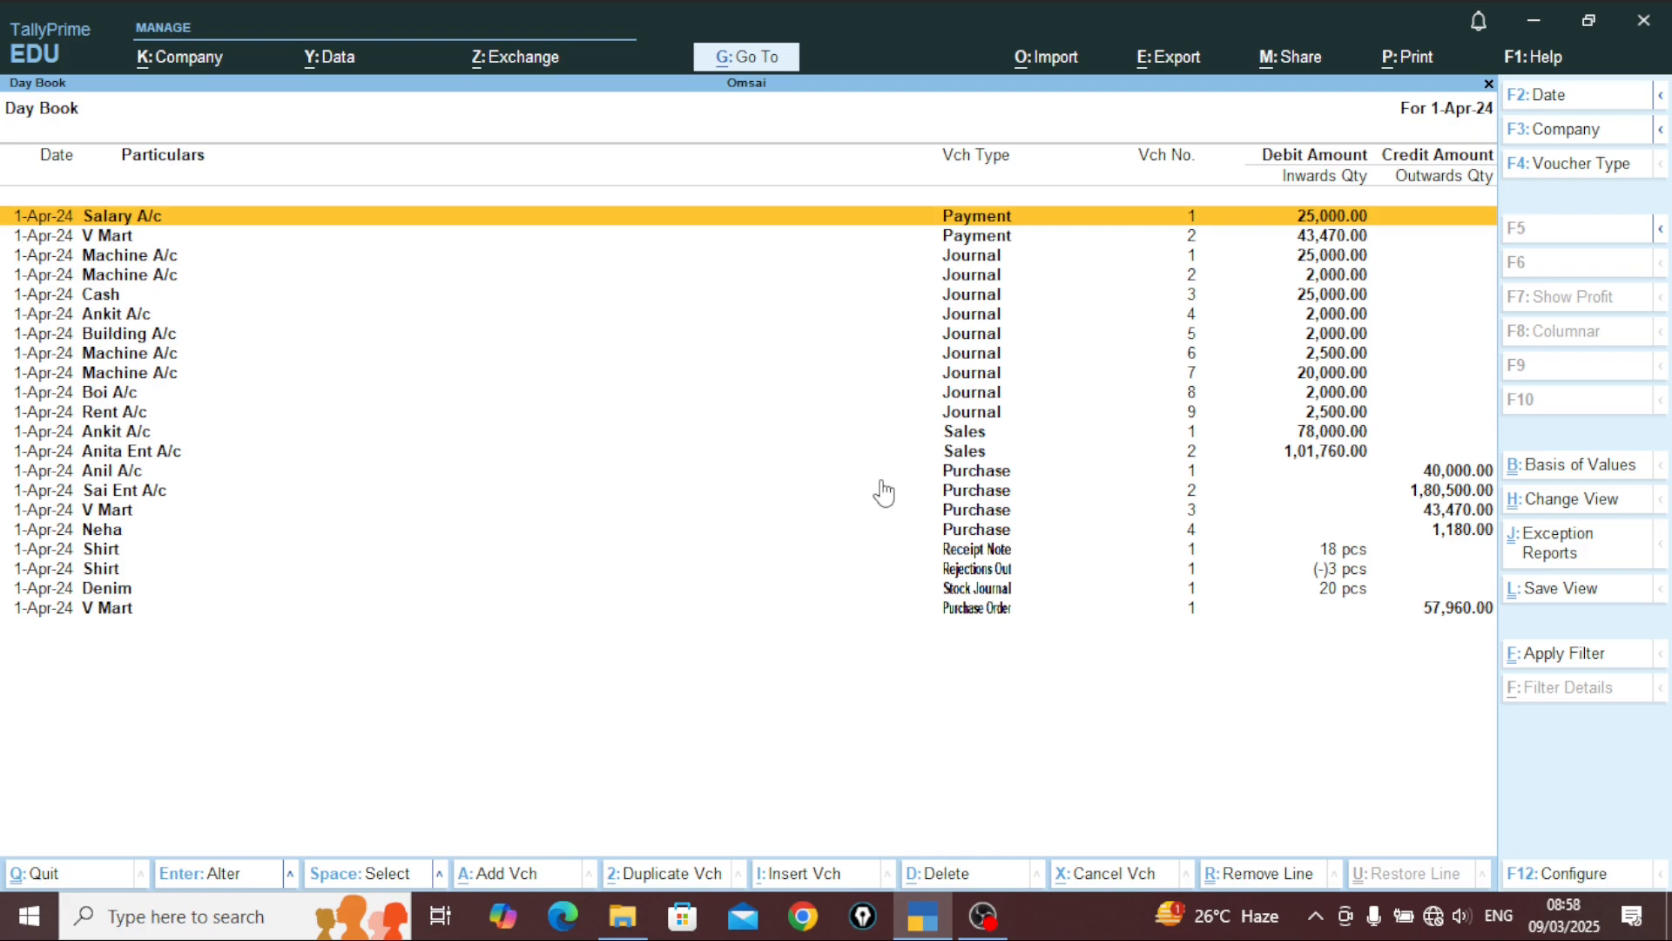
{"action": "key", "text": "Escape"}
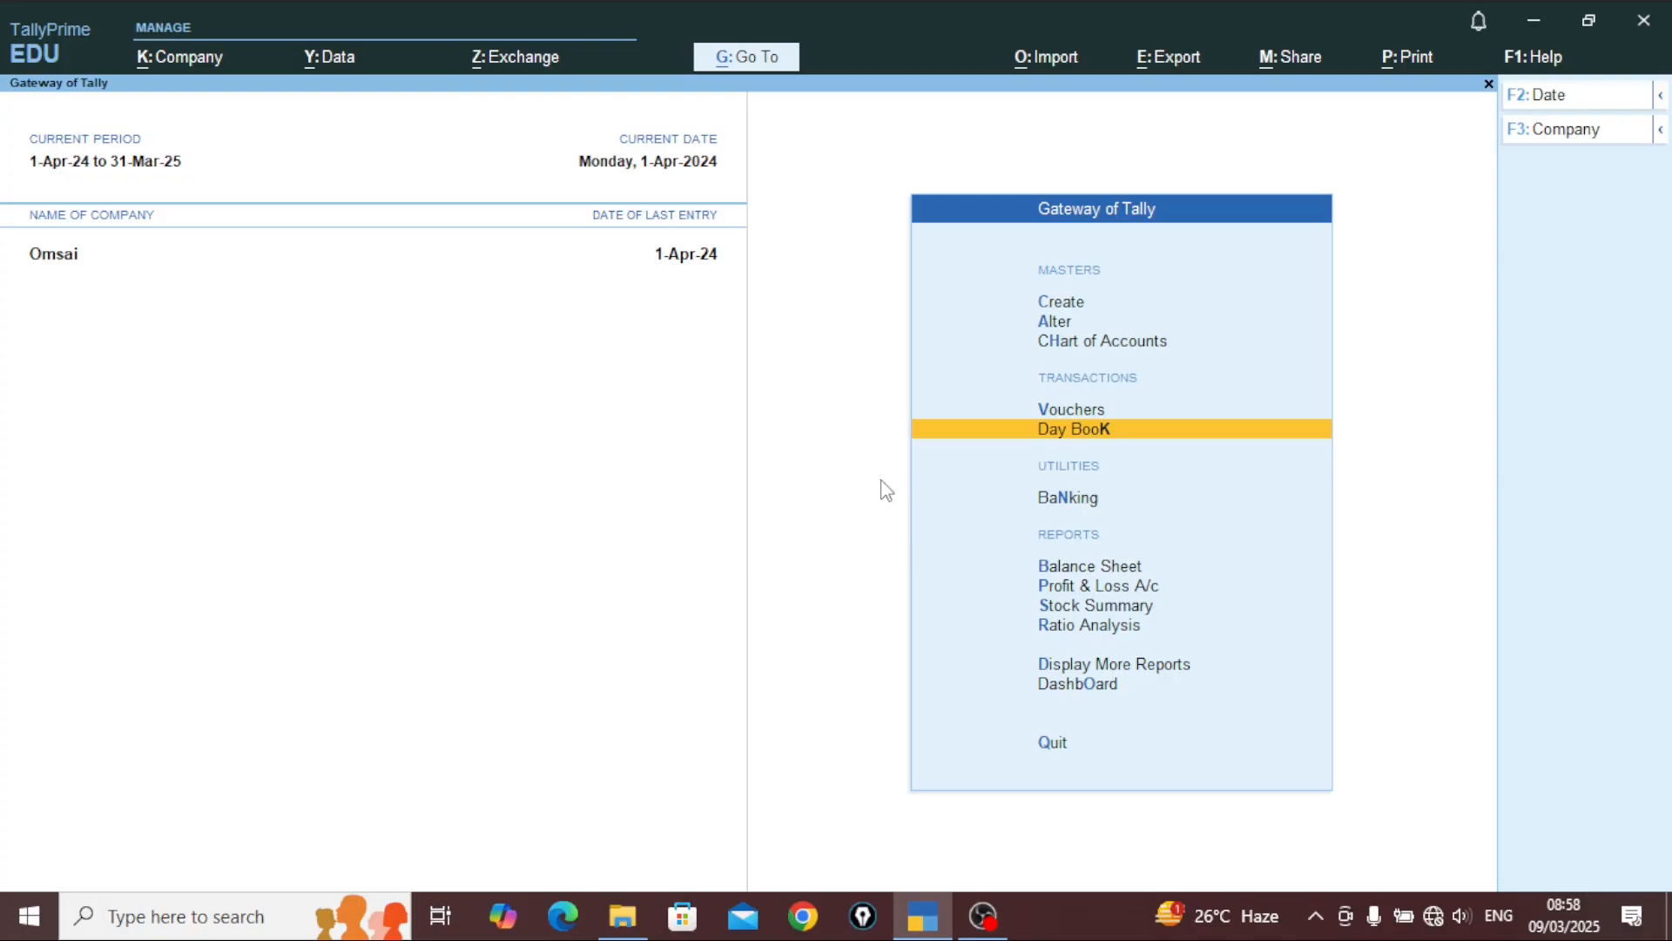
{"action": "key", "text": "Return"}
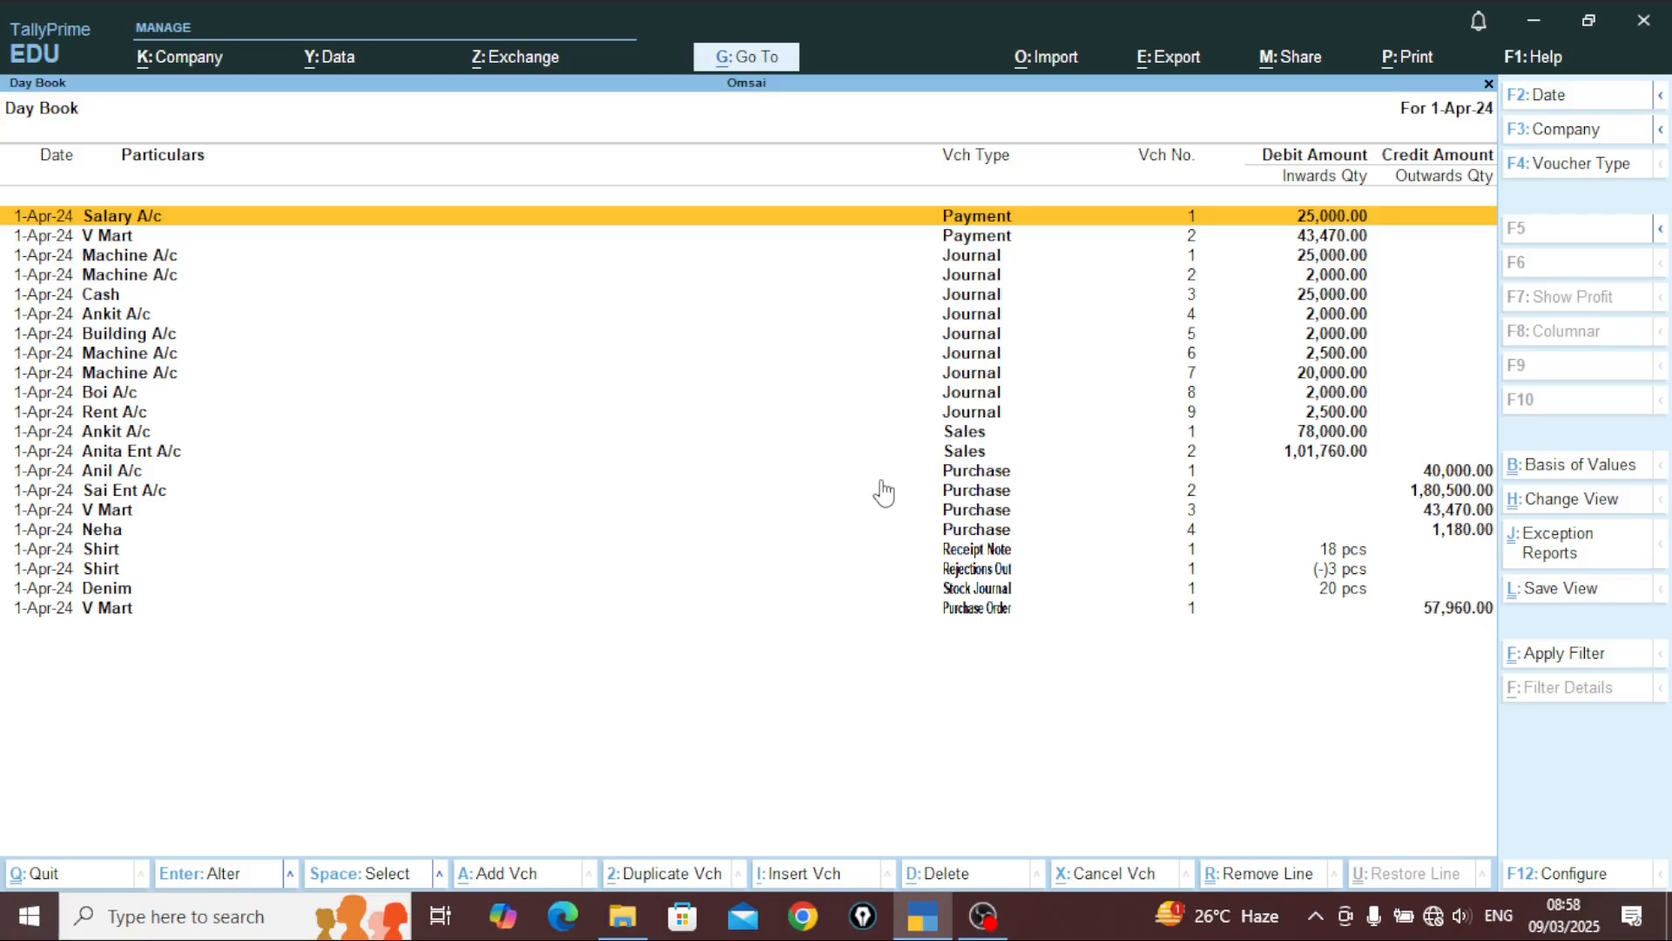
{"action": "key", "text": "Escape"}
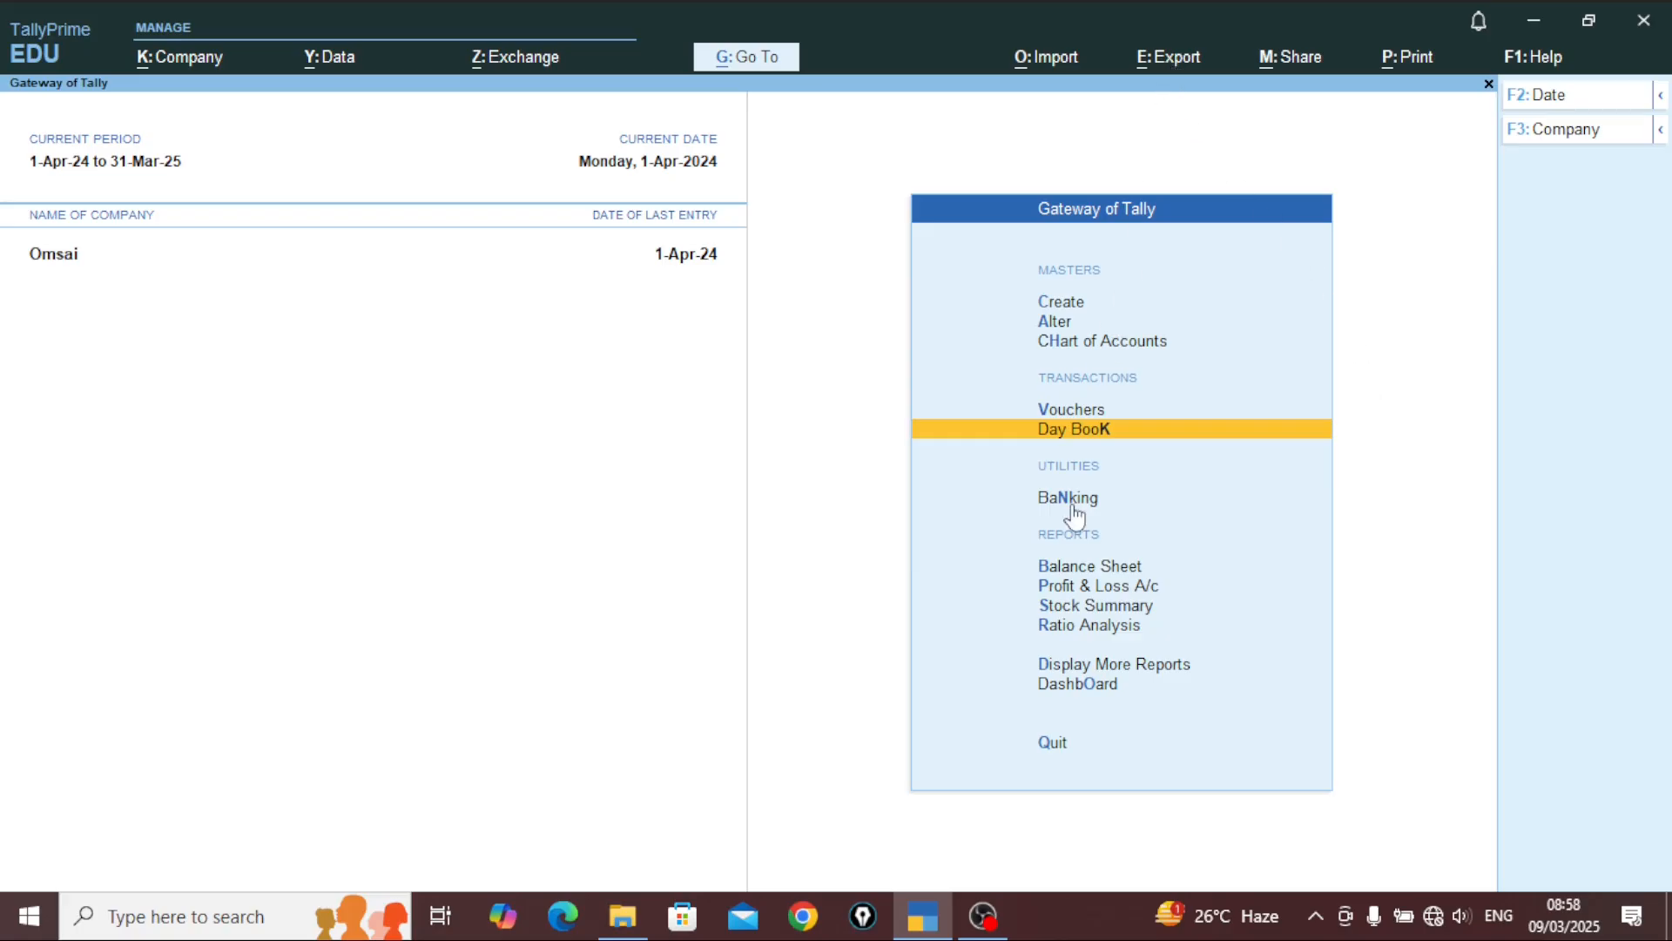
{"action": "key", "text": "alt"}
{"action": "left_click", "coordinate": [1165, 61]}
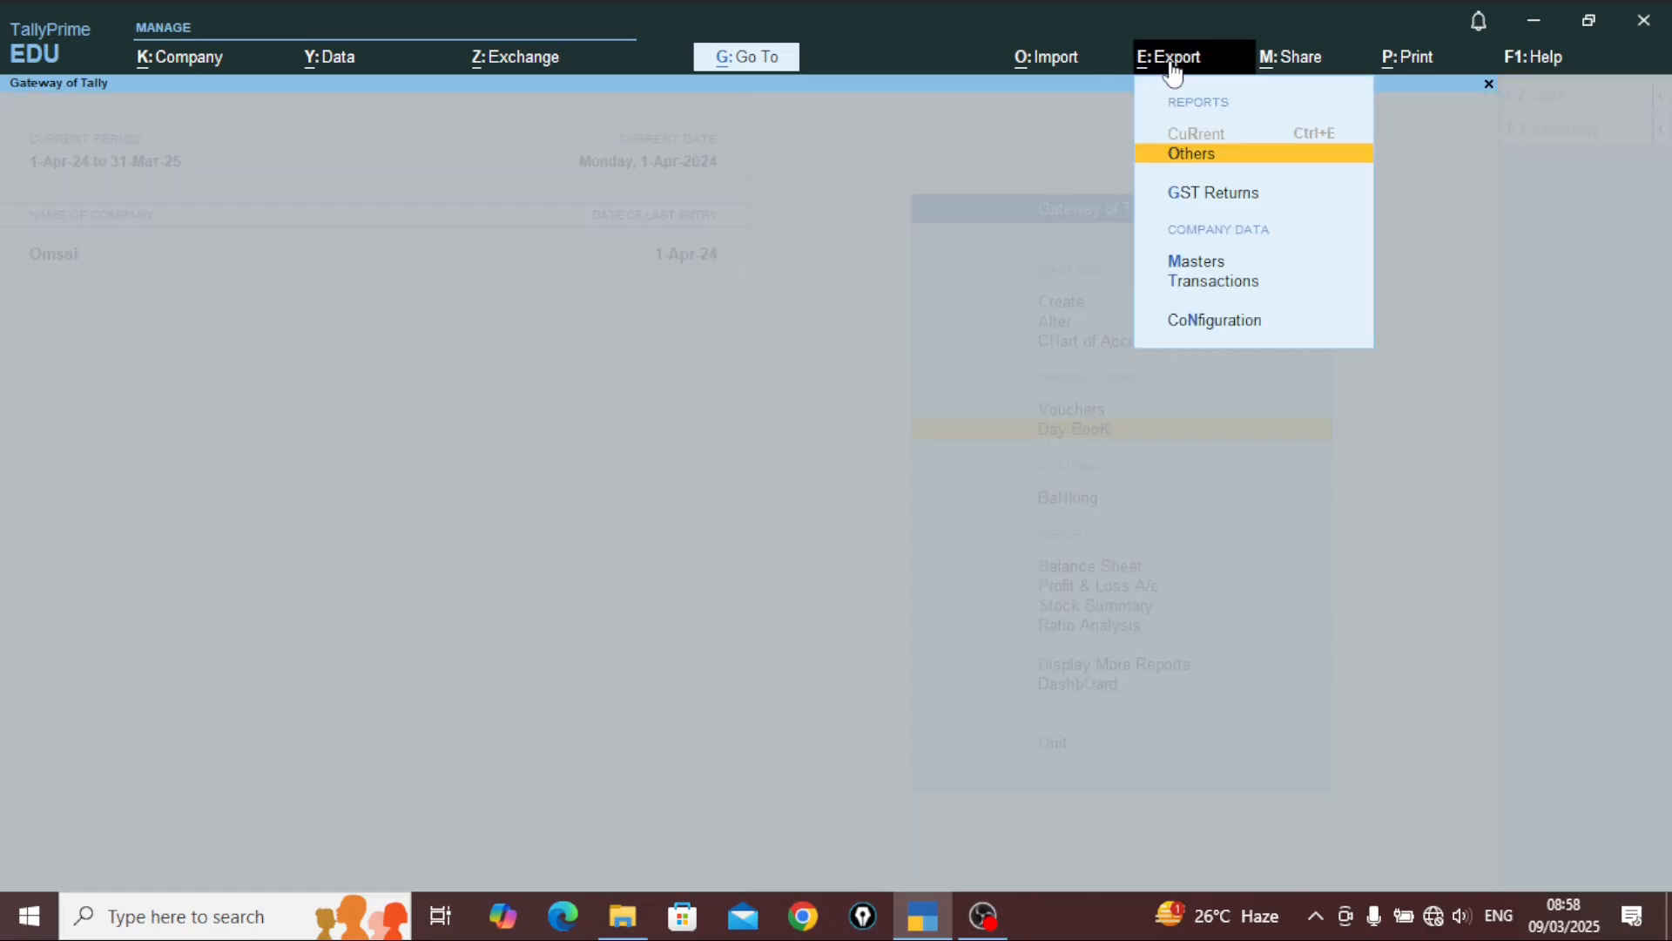
{"action": "left_click", "coordinate": [1172, 69]}
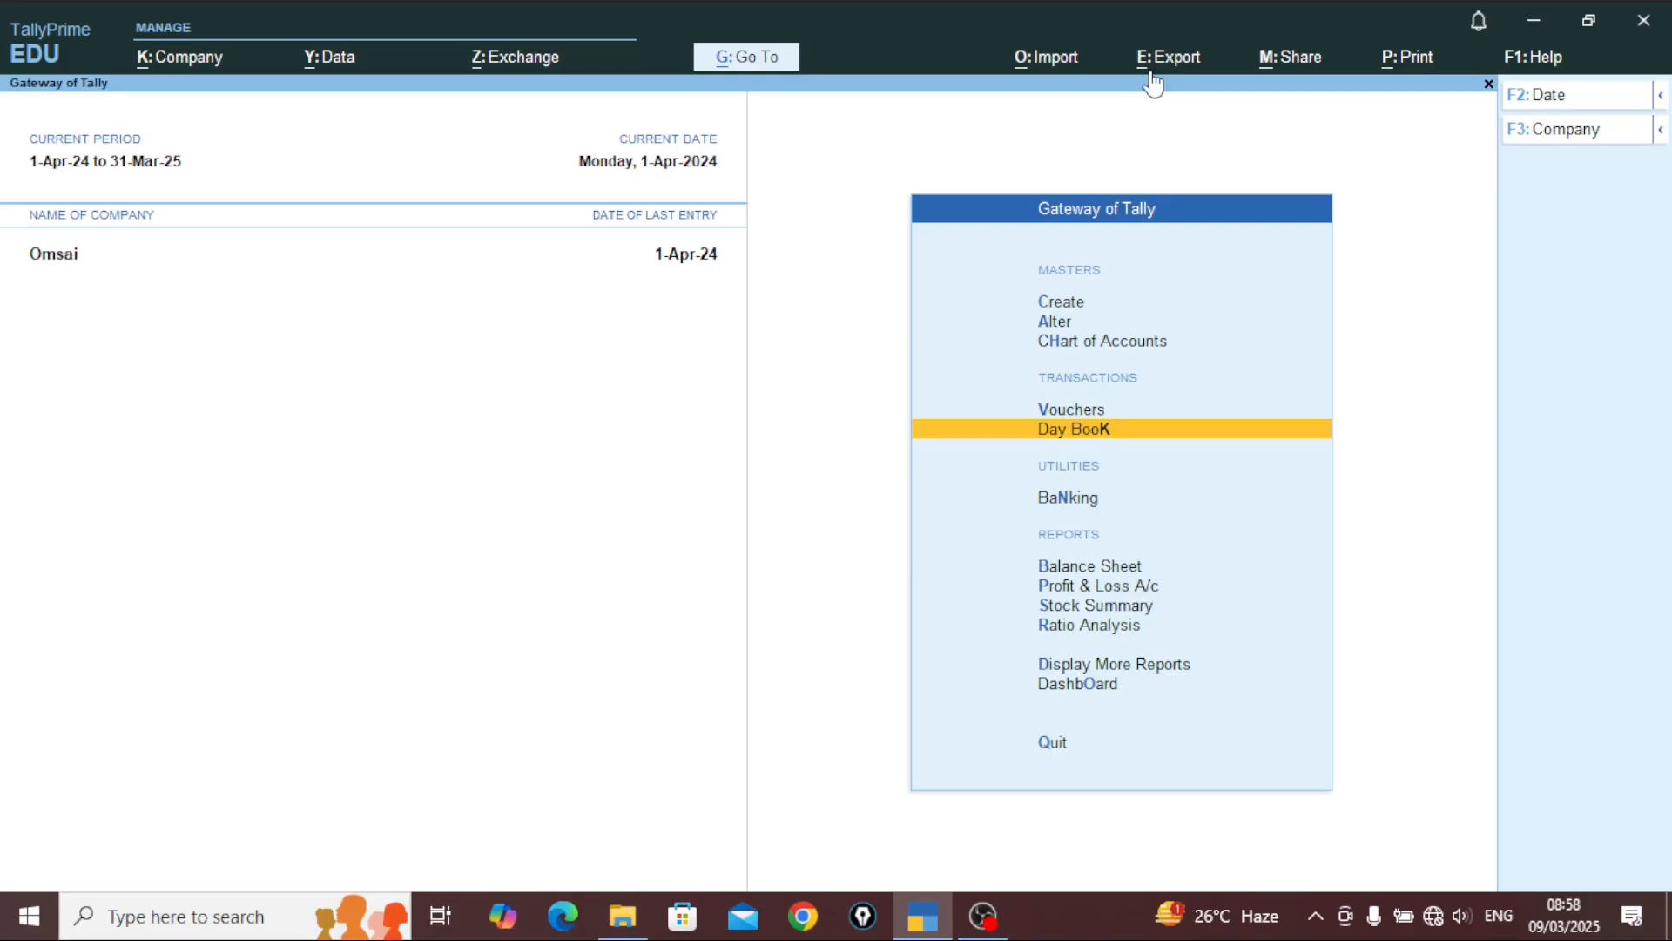
Step: Open the Day Book and bring up the export configuration for the current report
{"action": "key", "text": "Down"}
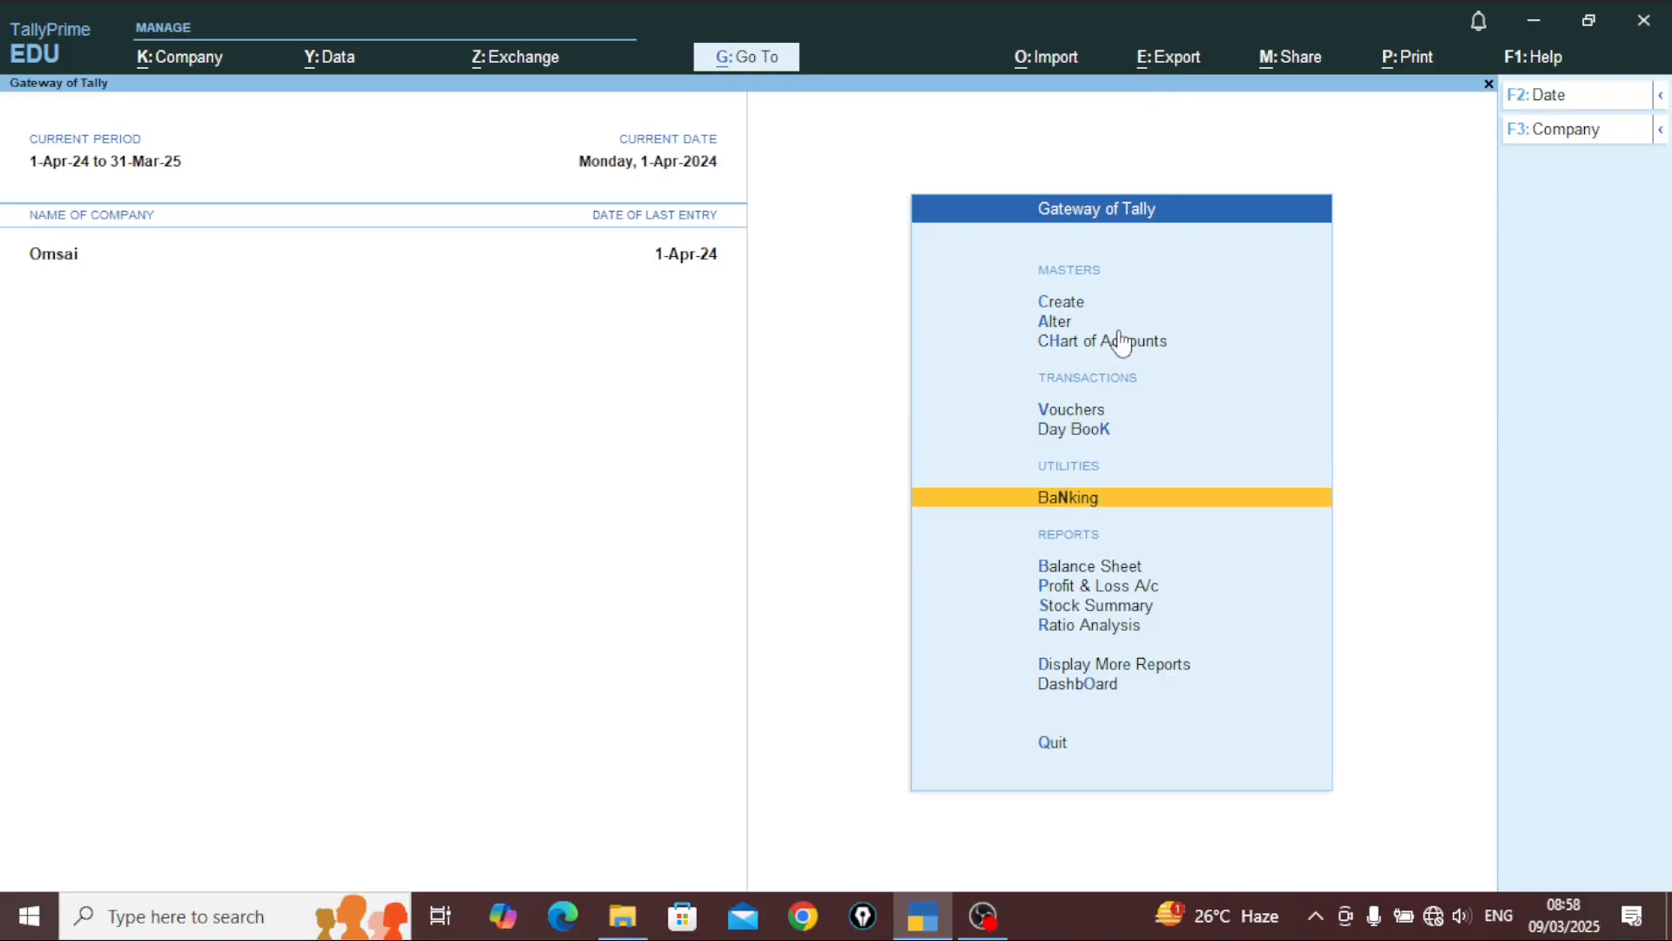
{"action": "key", "text": "Up"}
{"action": "key", "text": "Return"}
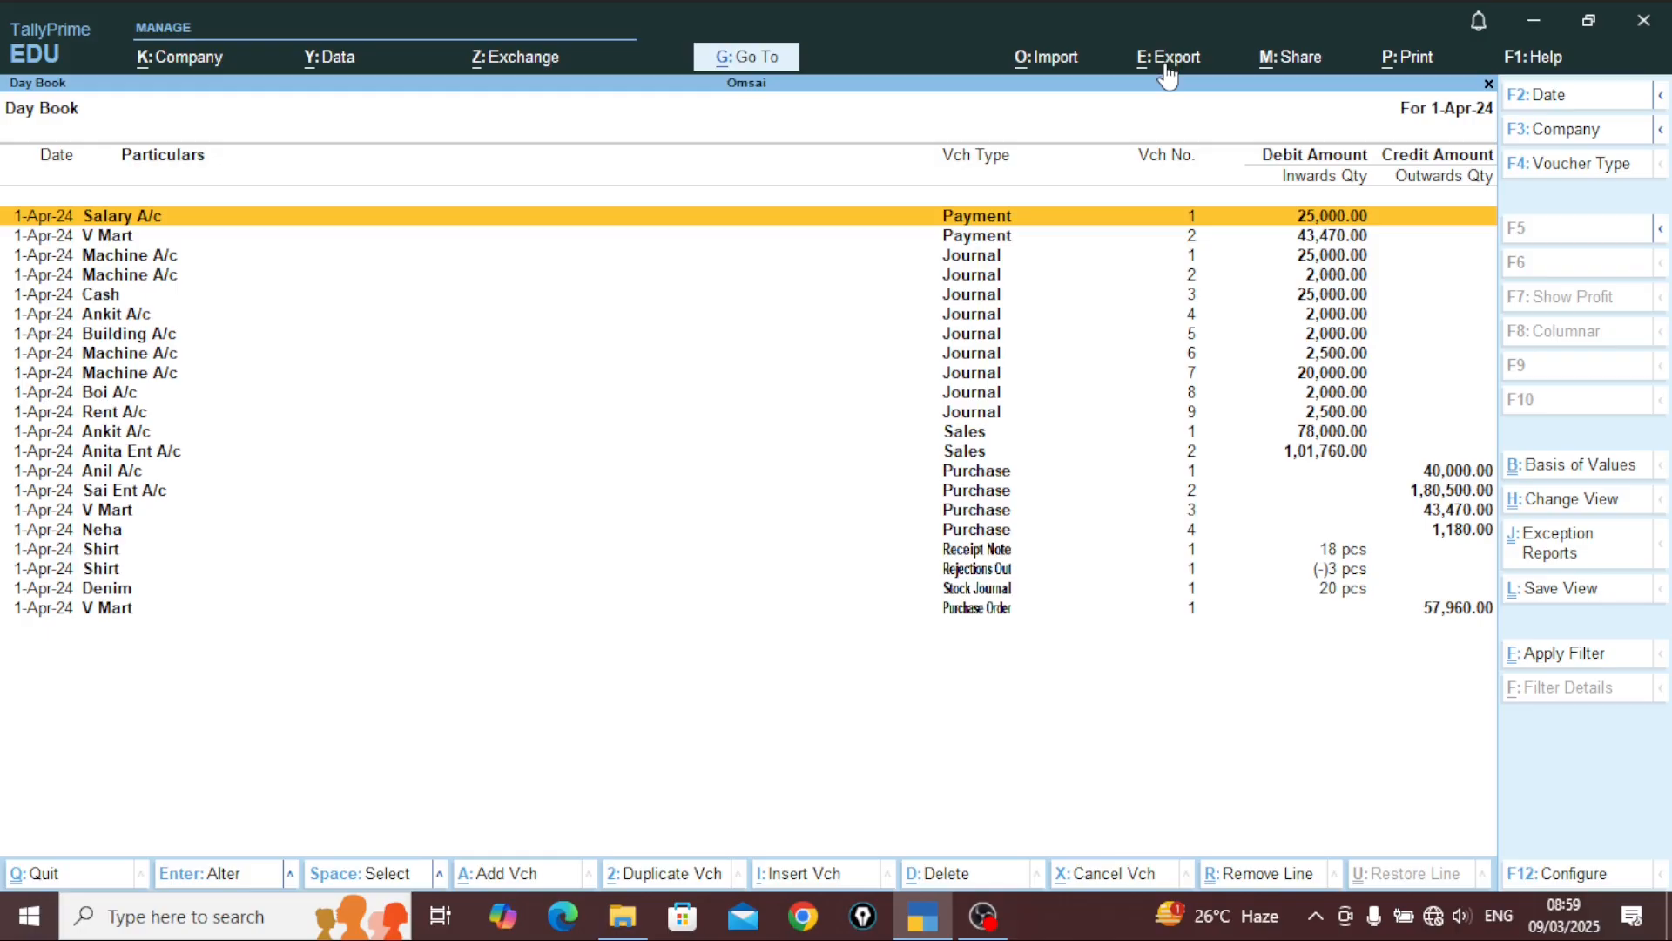
{"action": "key", "text": "alt"}
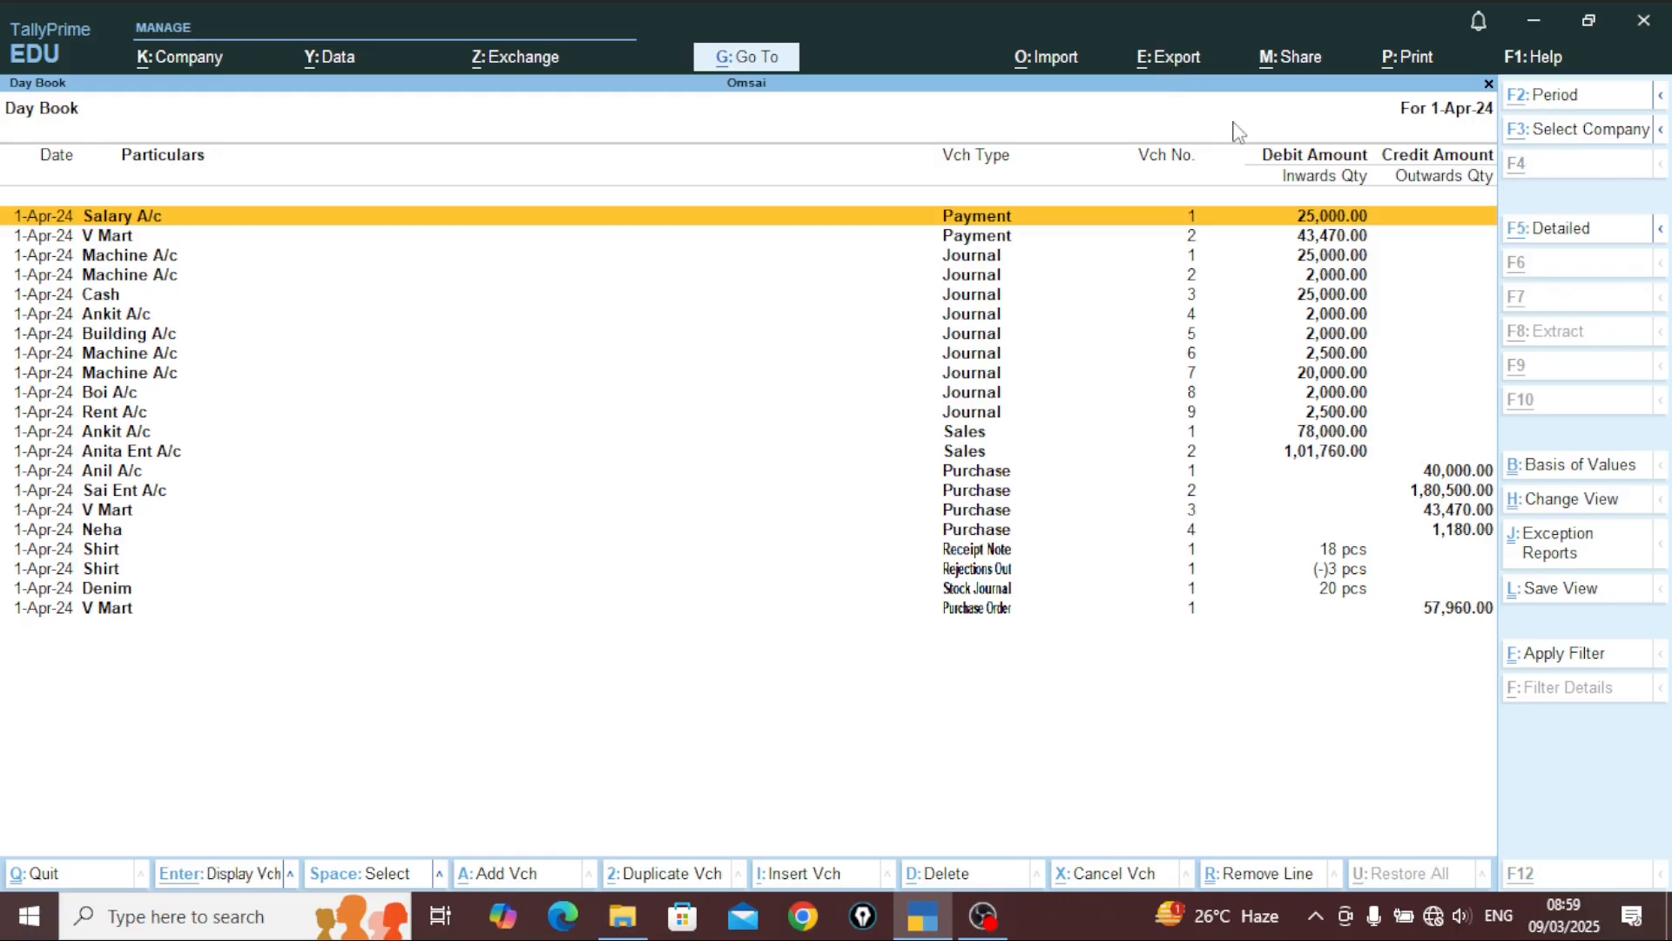
{"action": "key", "text": "alt+e"}
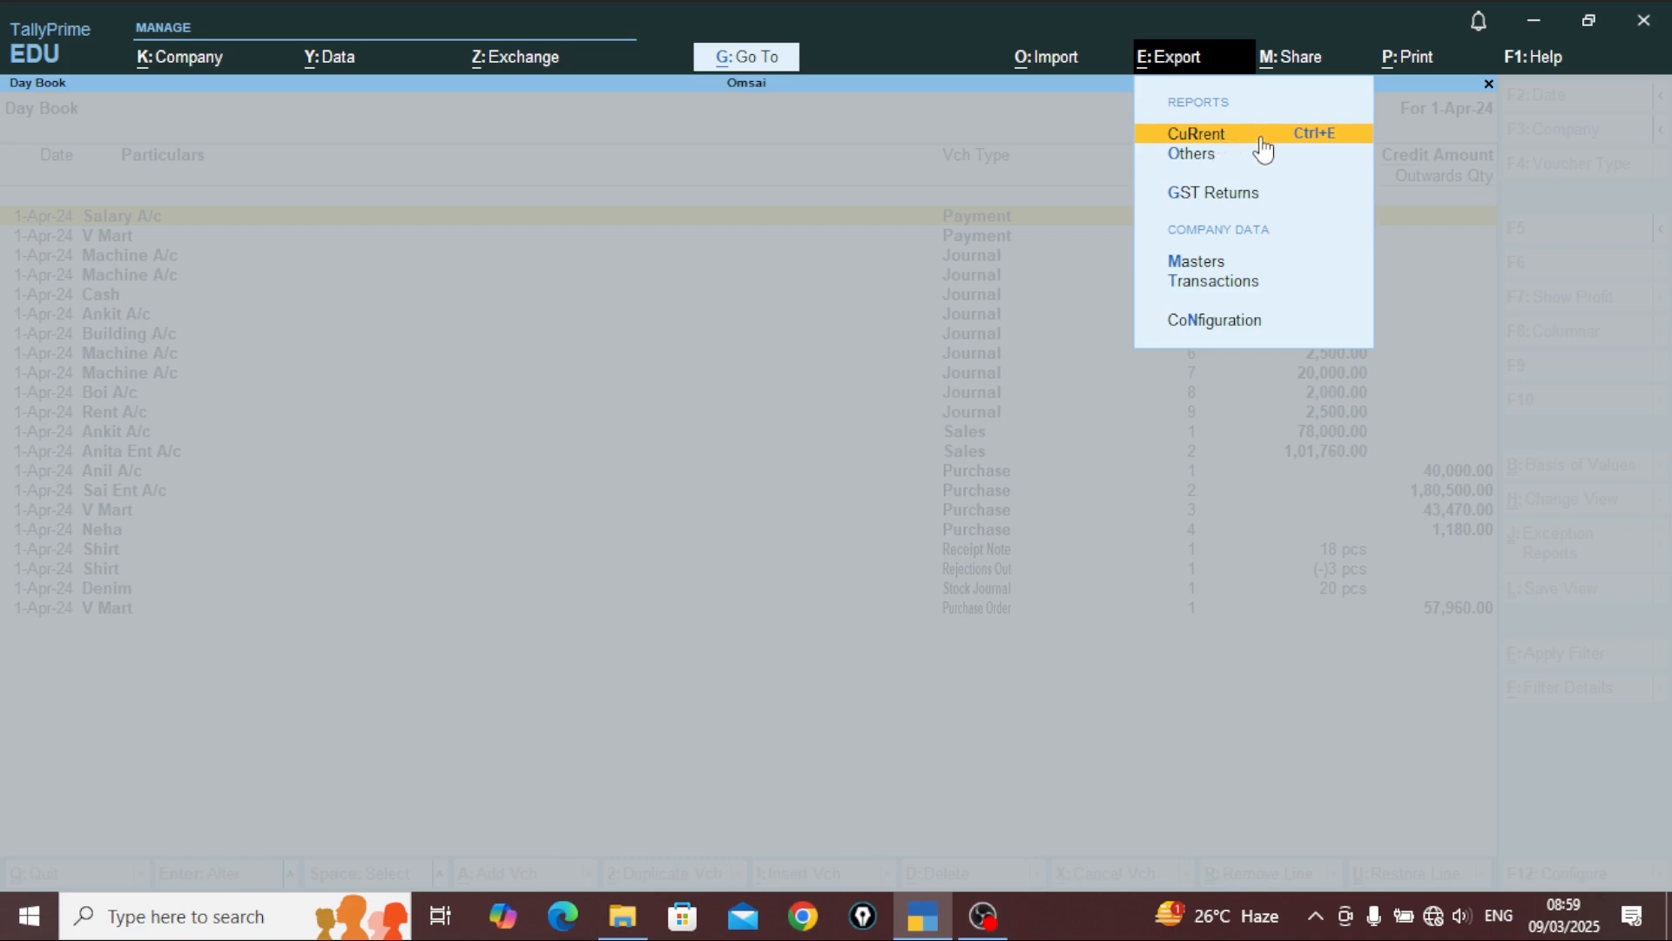
{"action": "left_click", "coordinate": [1263, 144]}
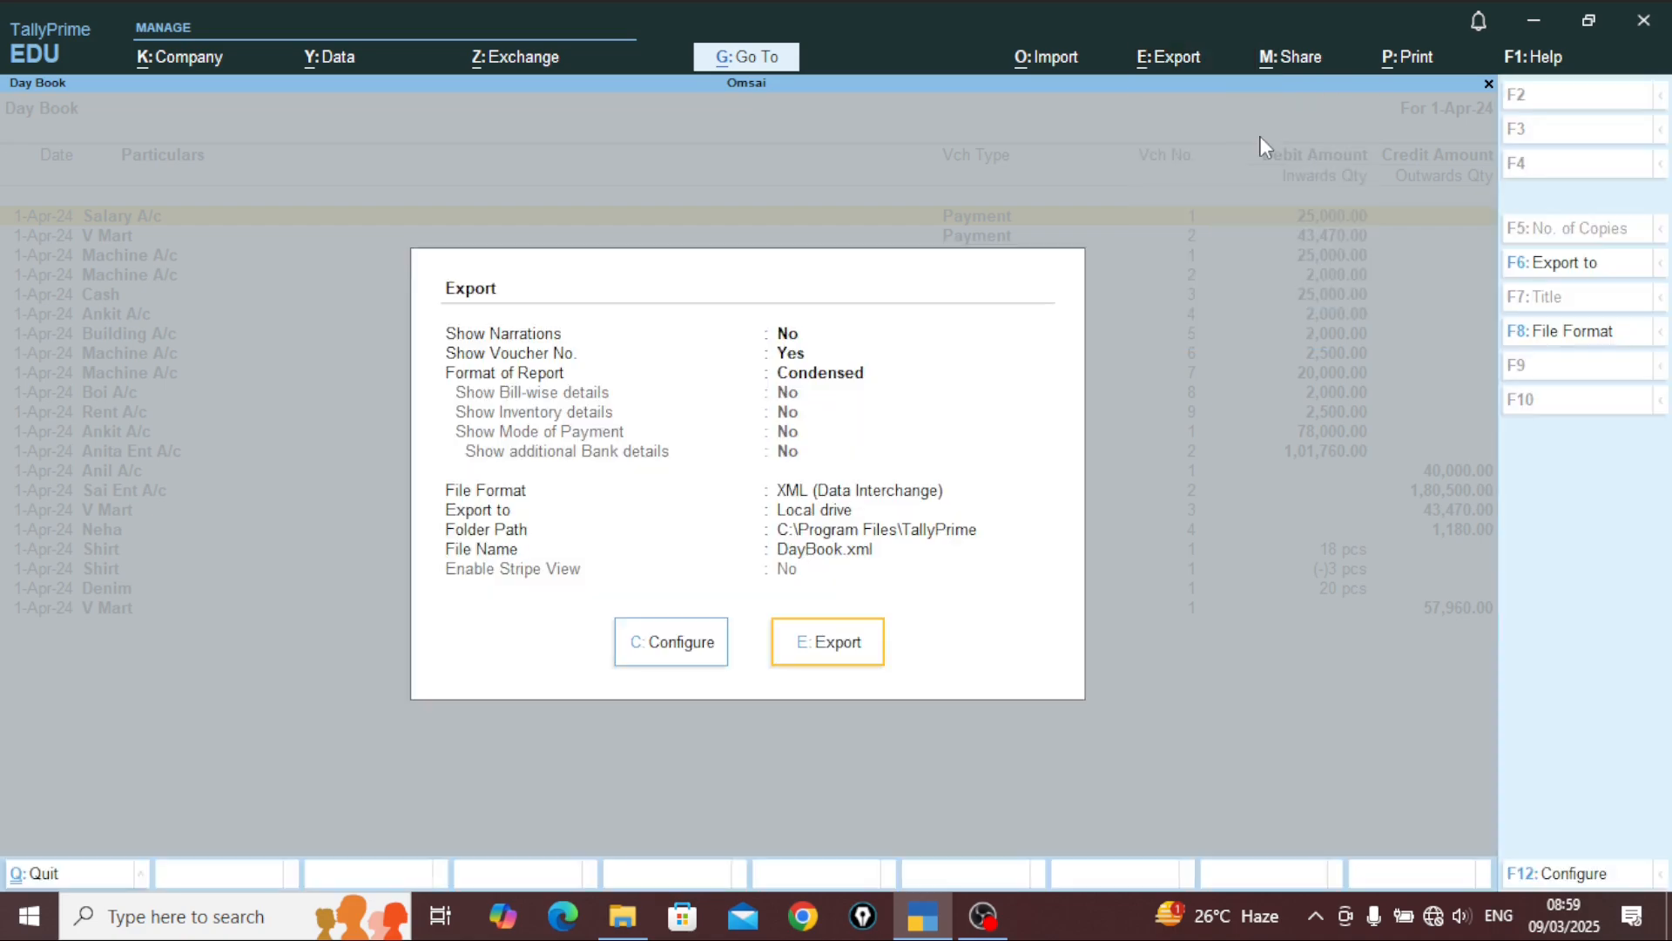
{"action": "key", "text": "Left"}
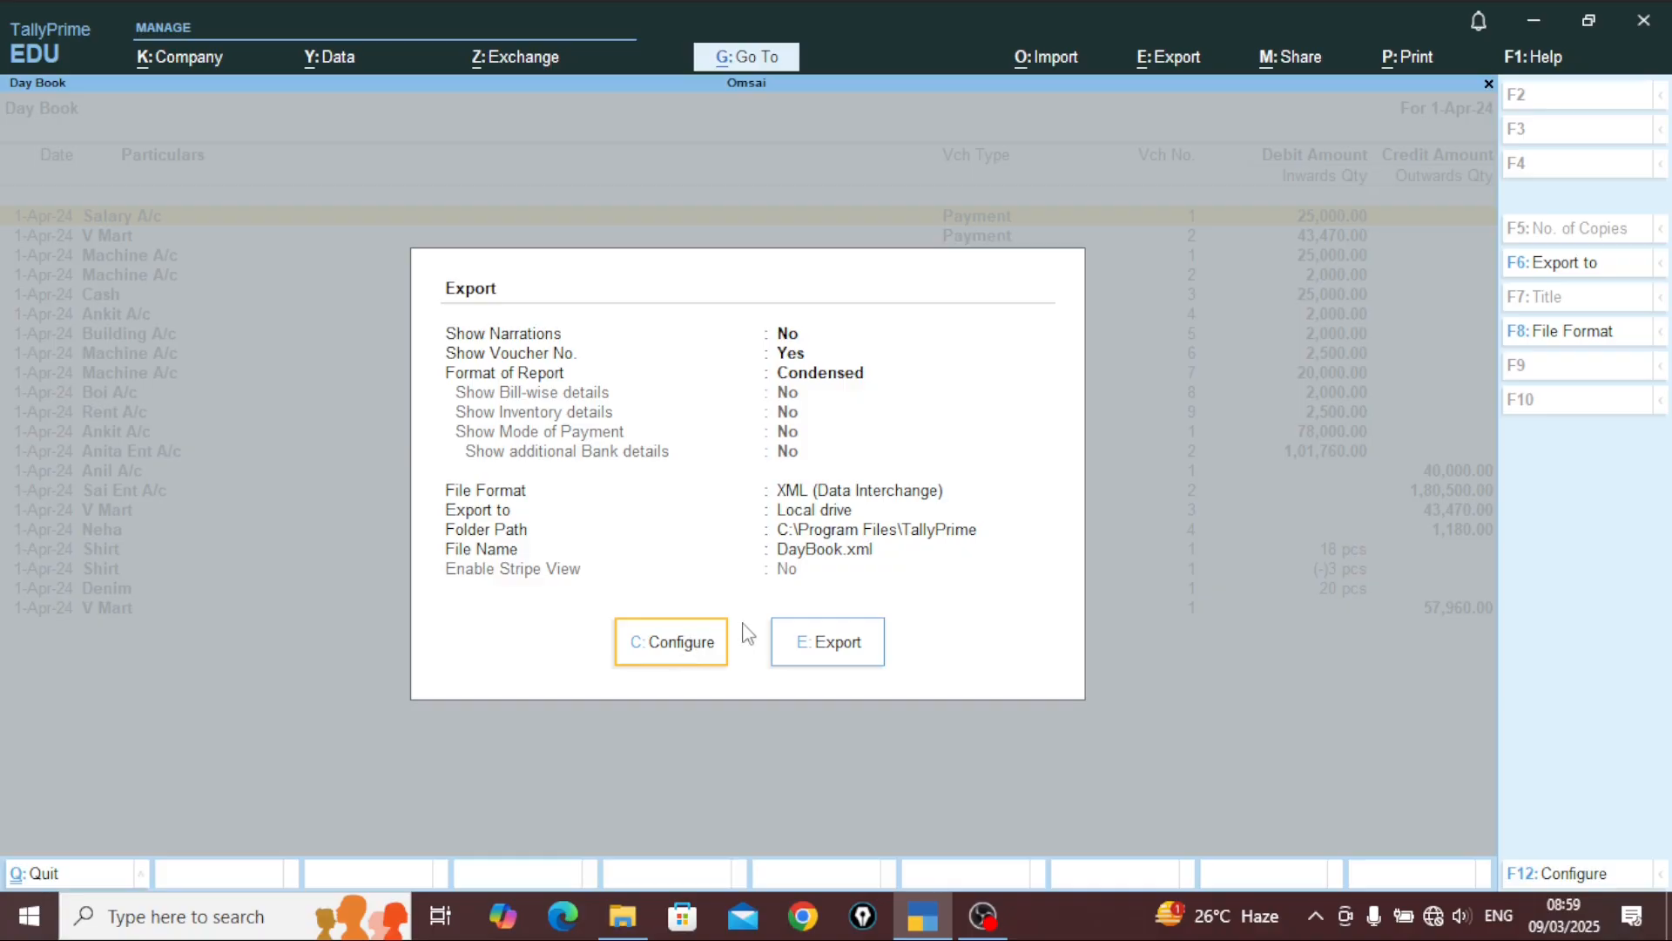
{"action": "key", "text": "Return"}
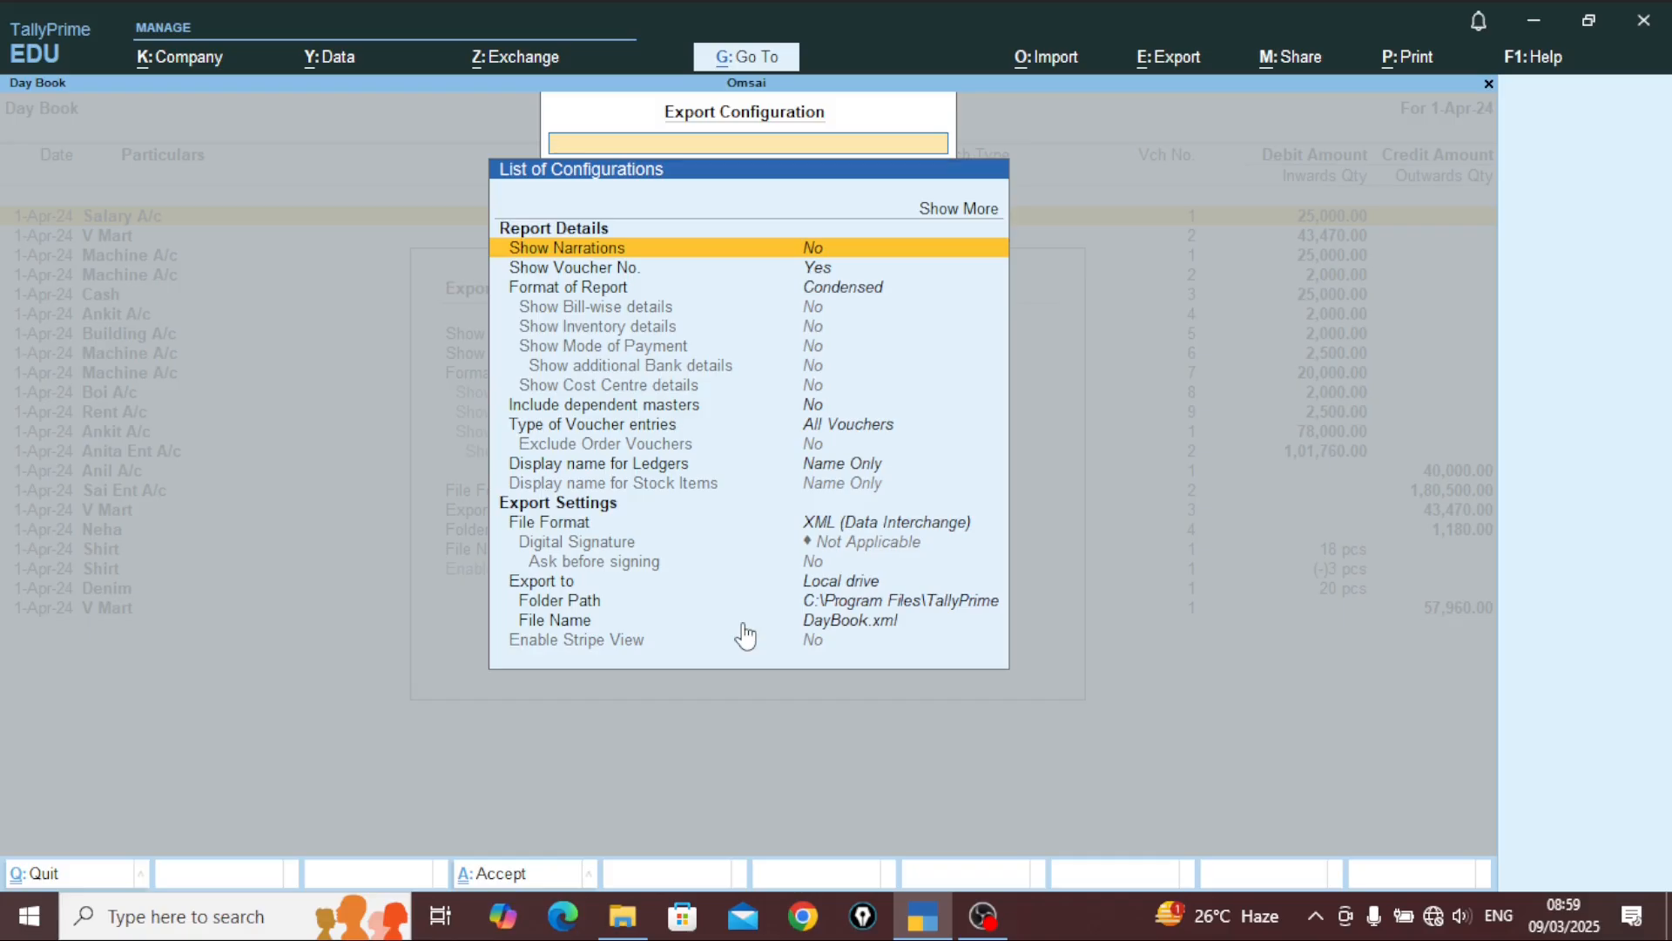
Step: Set Include dependent masters to Yes for the Day Book export
{"action": "key", "text": "Down"}
{"action": "key", "text": "Down"}
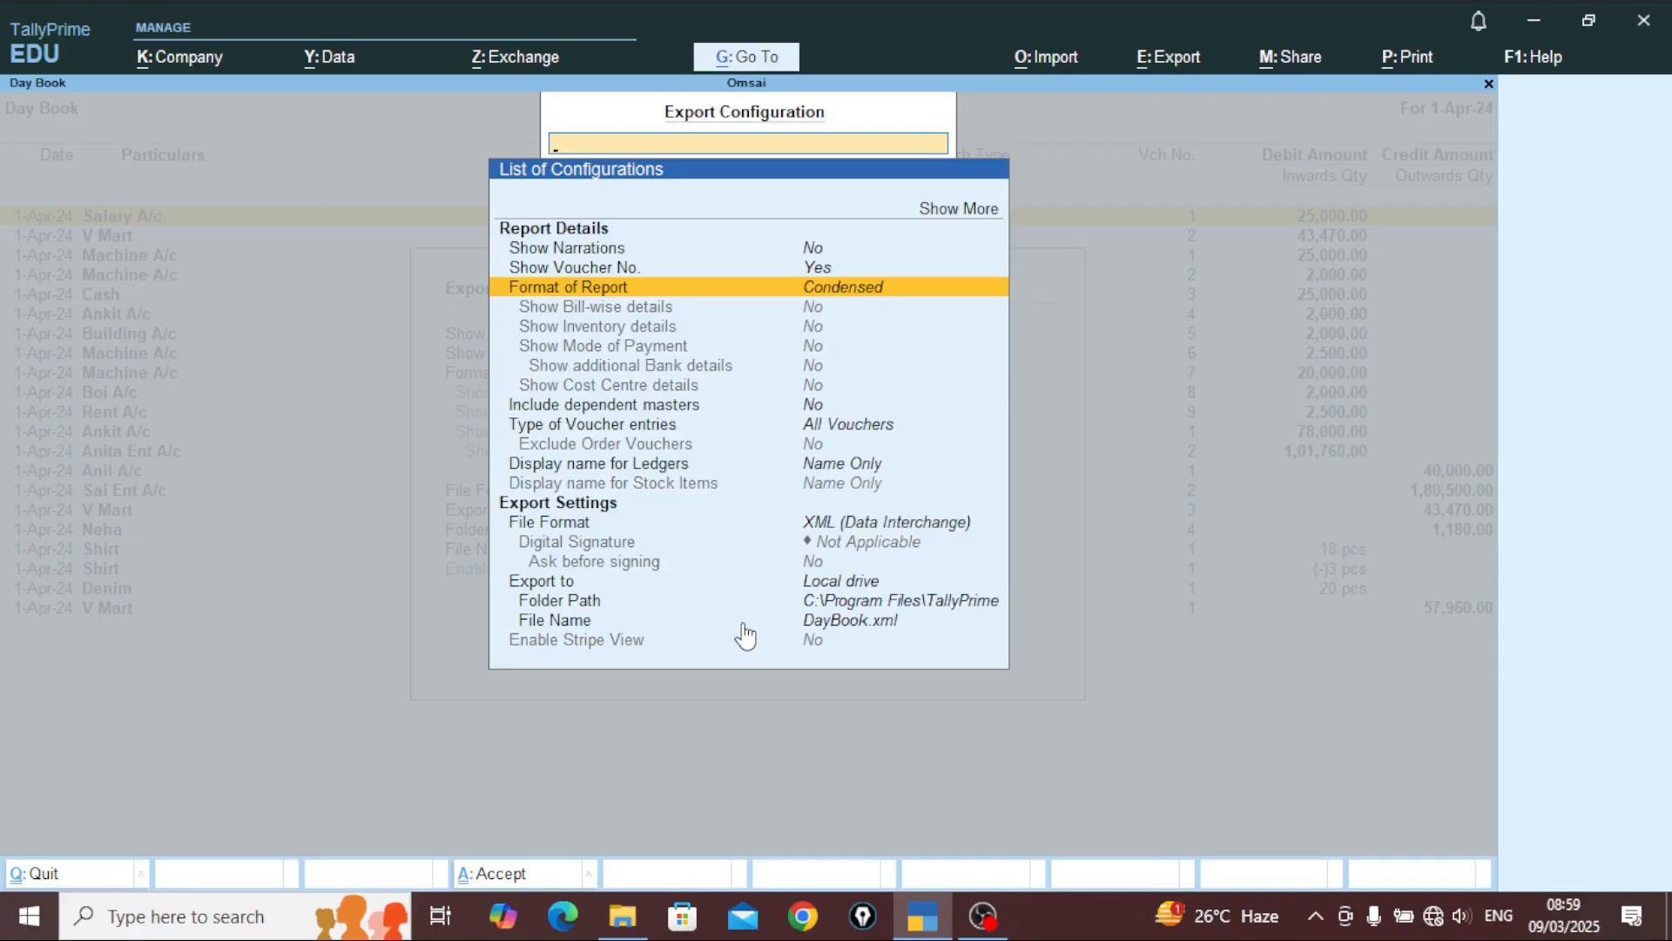
{"action": "key", "text": "Down"}
{"action": "key", "text": "Down"}
{"action": "key", "text": "Down"}
{"action": "key", "text": "Down"}
{"action": "key", "text": "Down"}
{"action": "key", "text": "Down"}
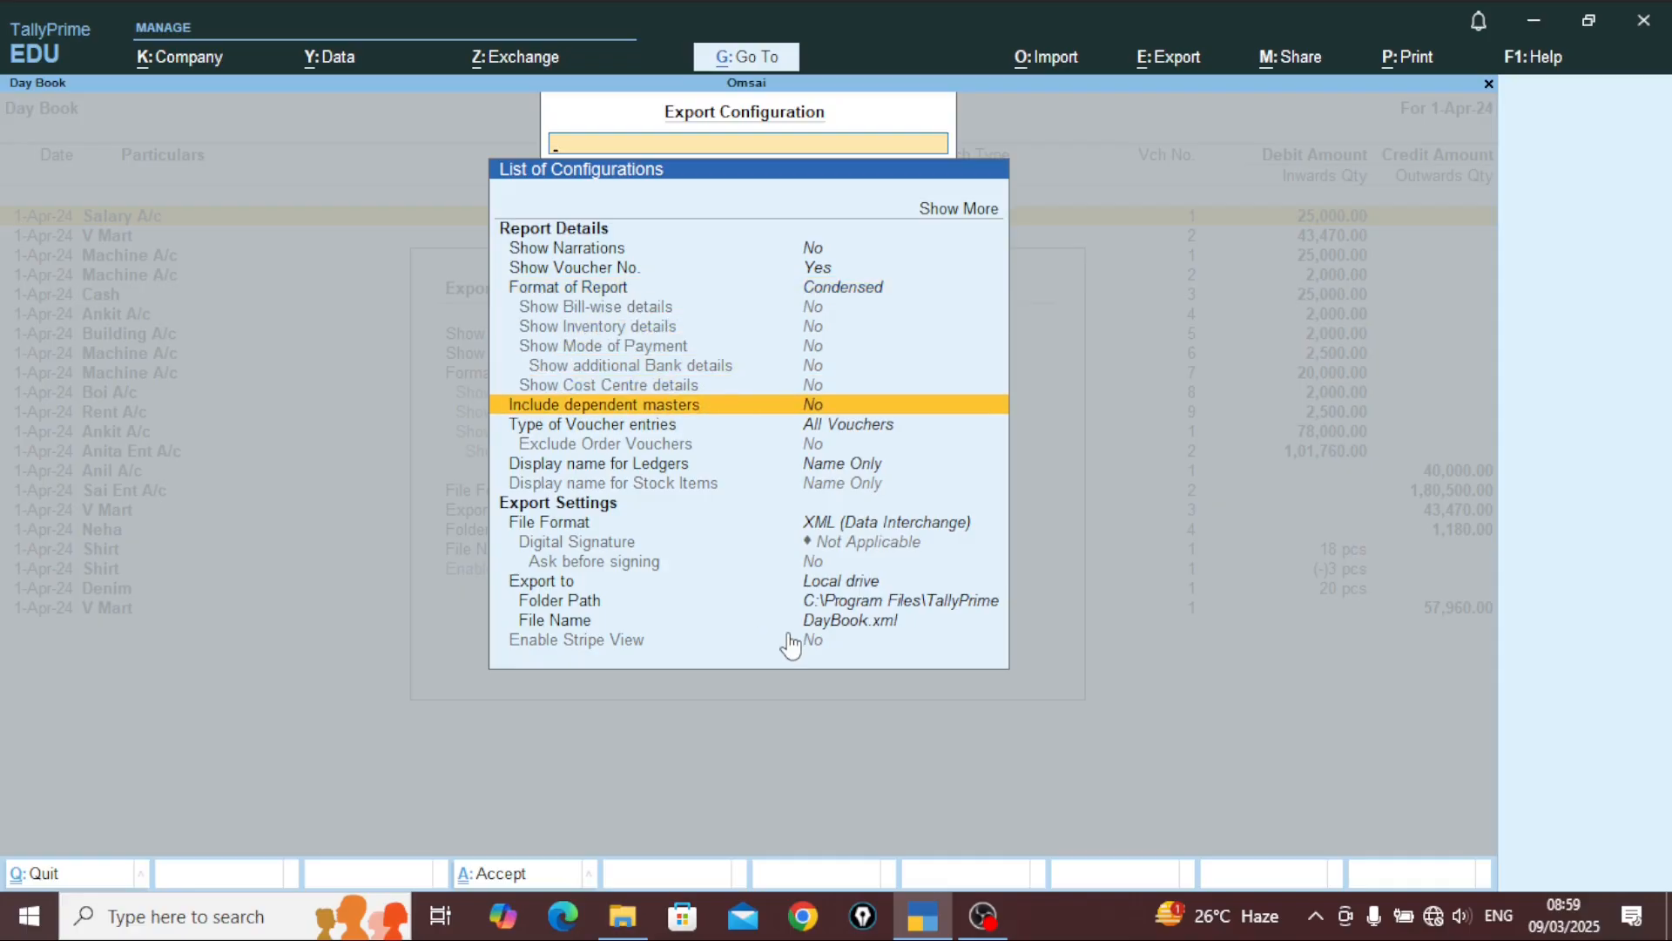
{"action": "key", "text": "Return"}
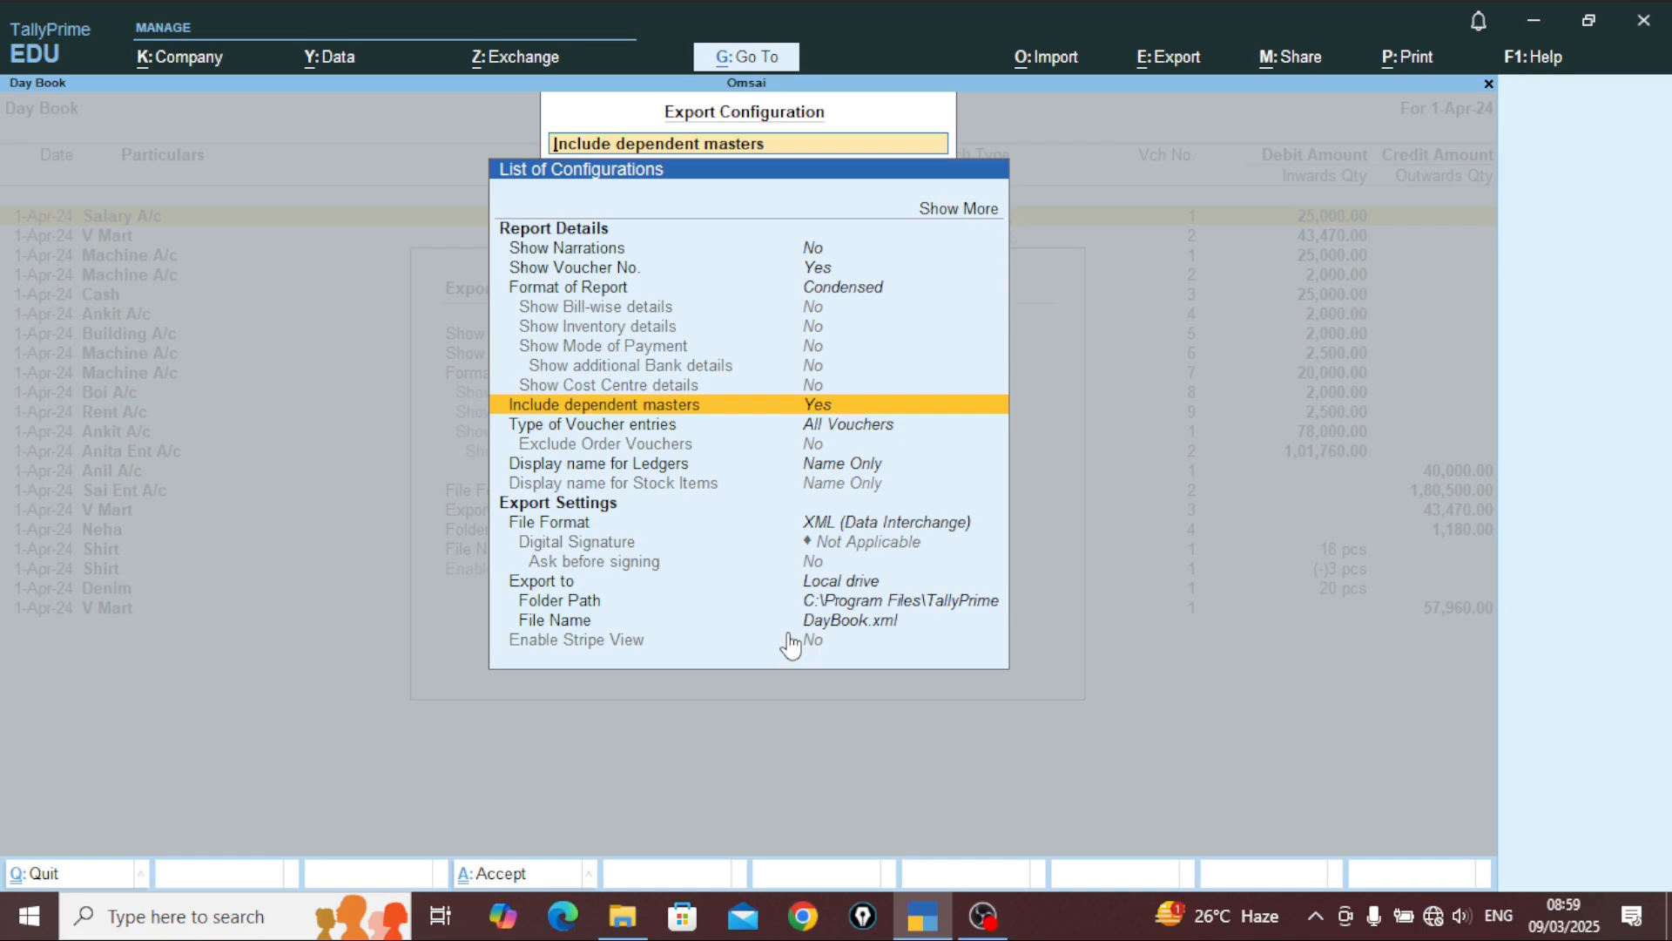
Step: Choose XML (Data Interchange) as the file format of the export
{"action": "key", "text": "Down"}
{"action": "key", "text": "Down"}
{"action": "key", "text": "Down"}
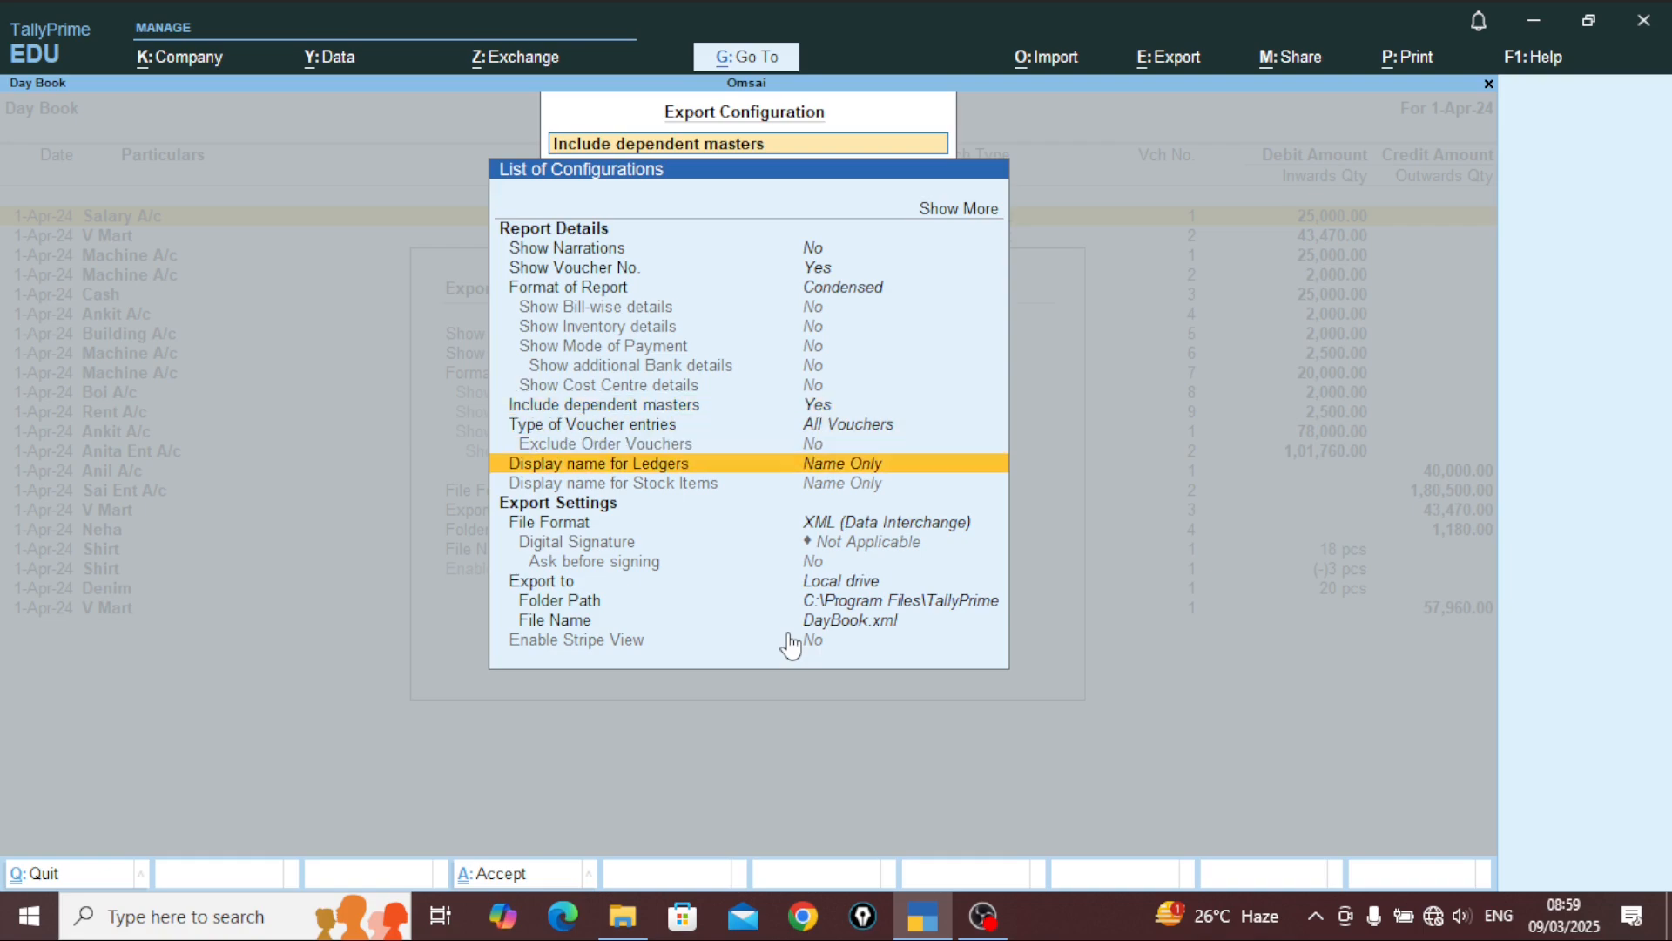
{"action": "key", "text": "Down"}
{"action": "key", "text": "Down"}
{"action": "key", "text": "Down"}
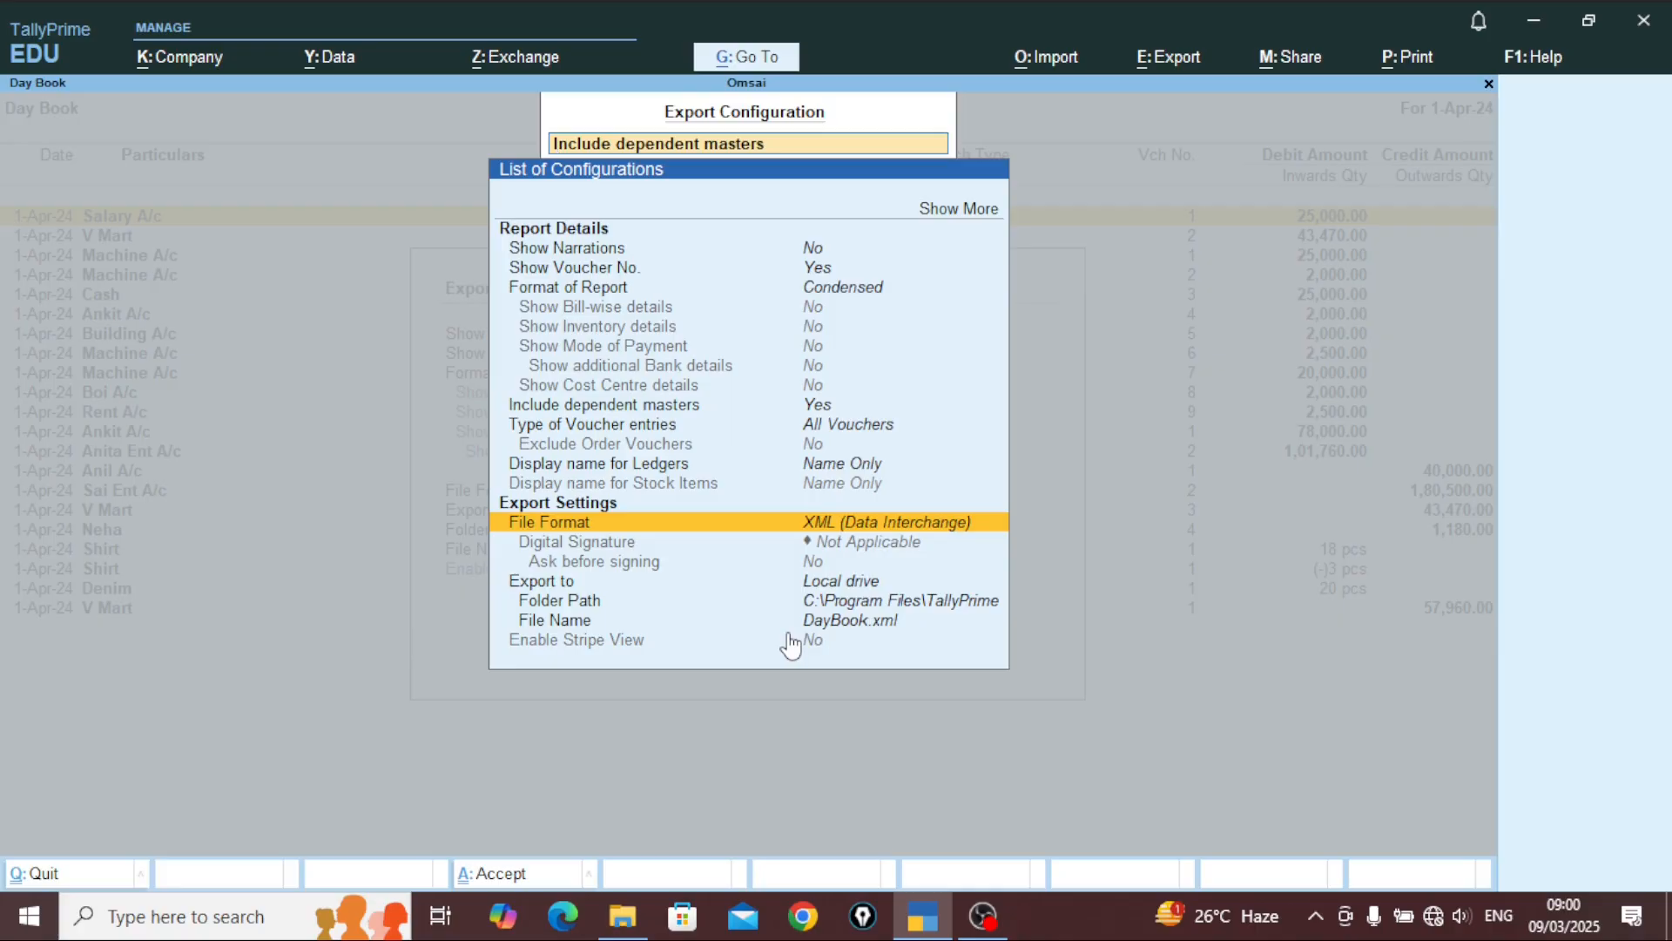
{"action": "key", "text": "Return"}
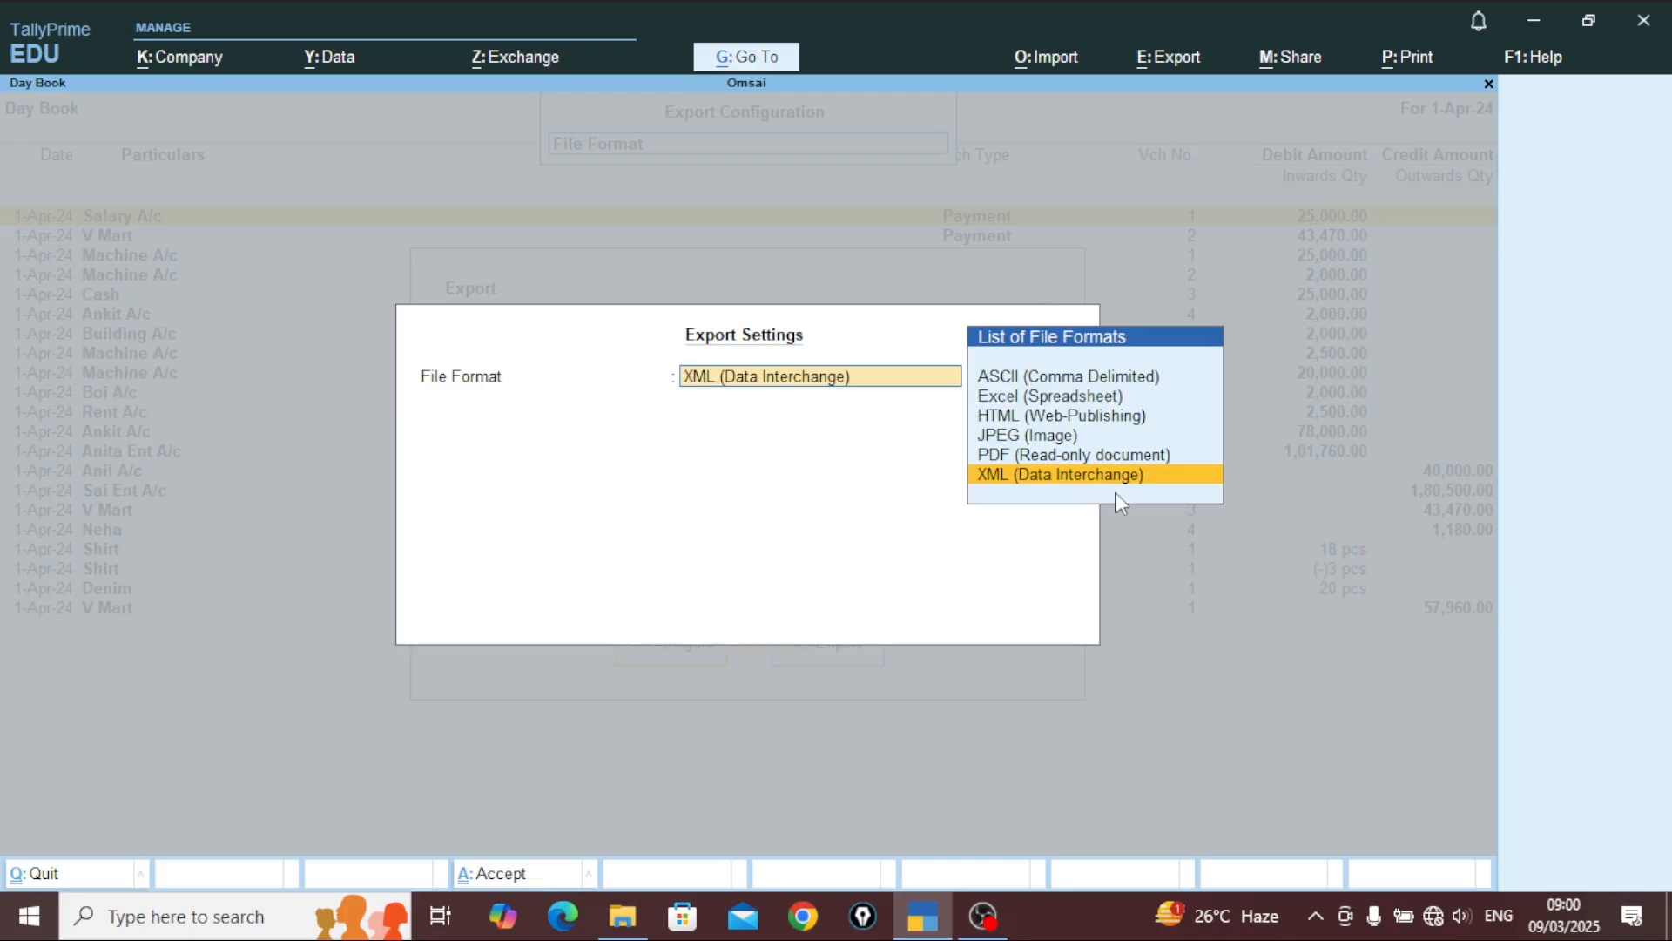
{"action": "key", "text": "Return"}
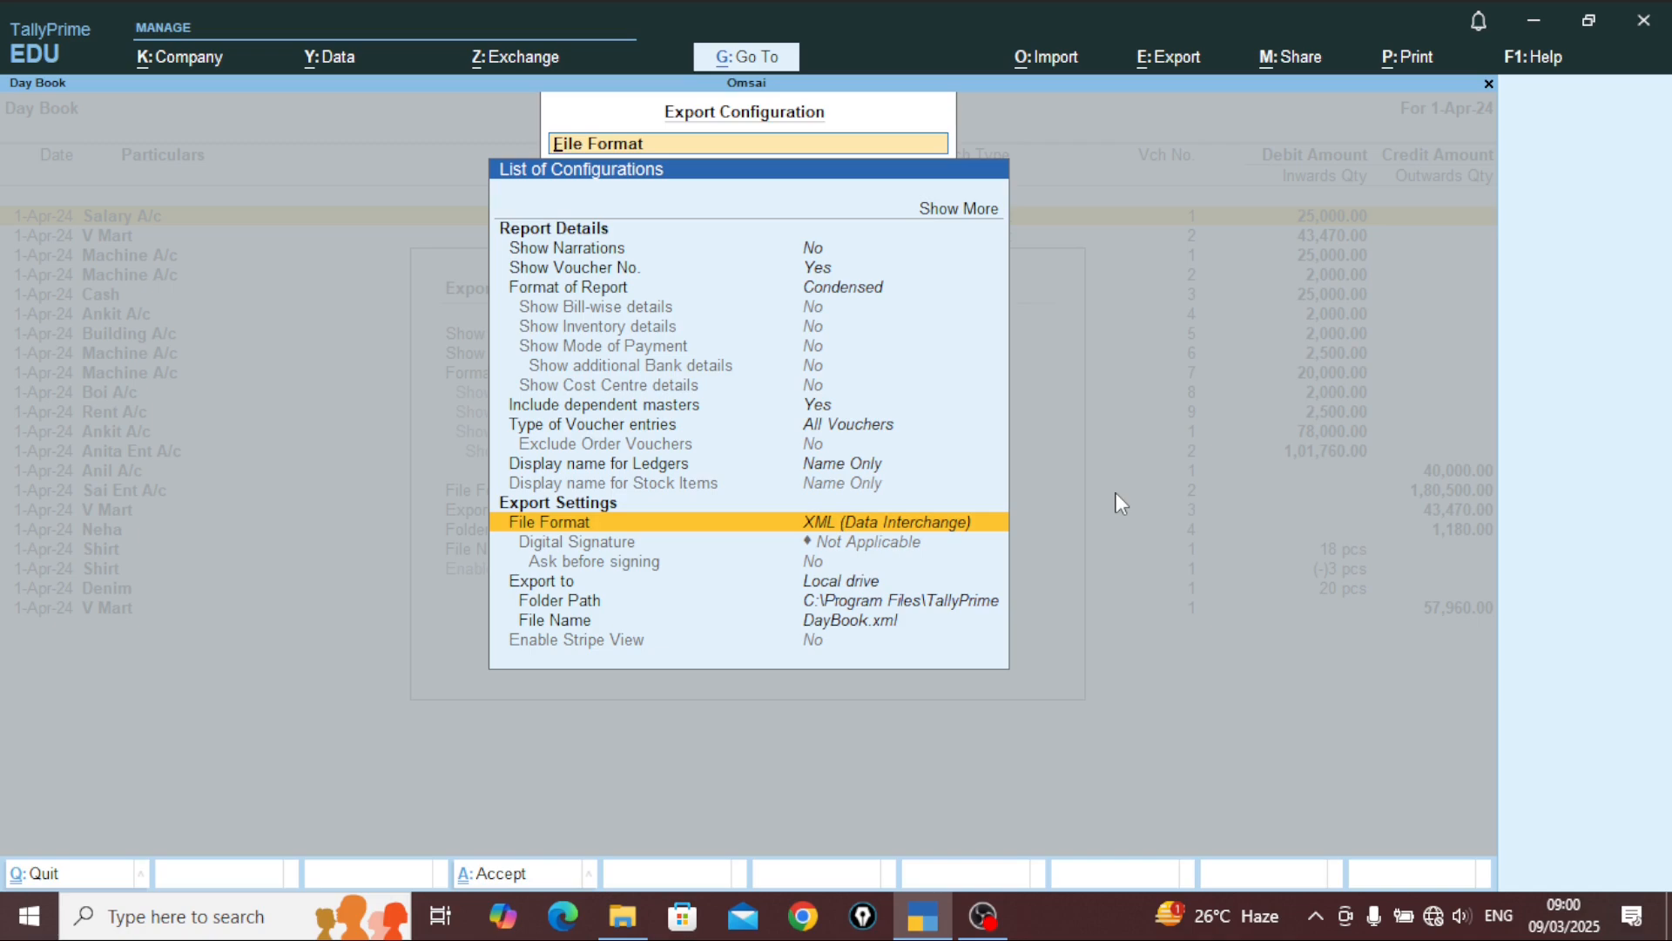
Step: Set the export folder path to the "transfer data" folder on the Desktop
{"action": "key", "text": "Down"}
{"action": "key", "text": "Down"}
{"action": "key", "text": "Down"}
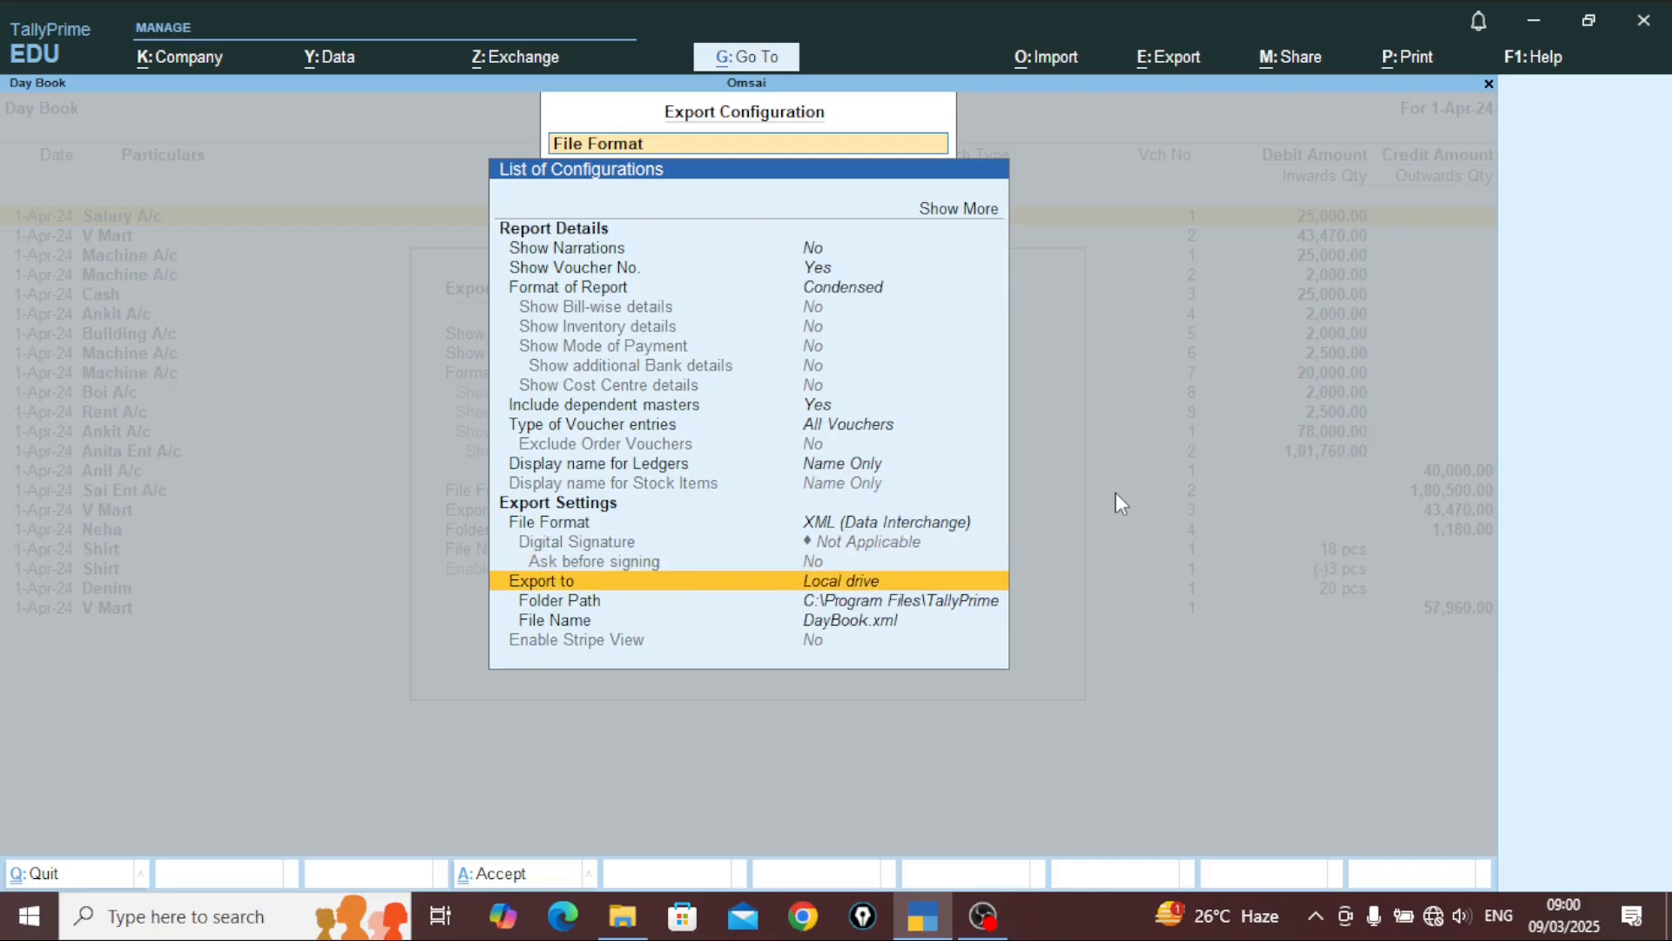
{"action": "key", "text": "Down"}
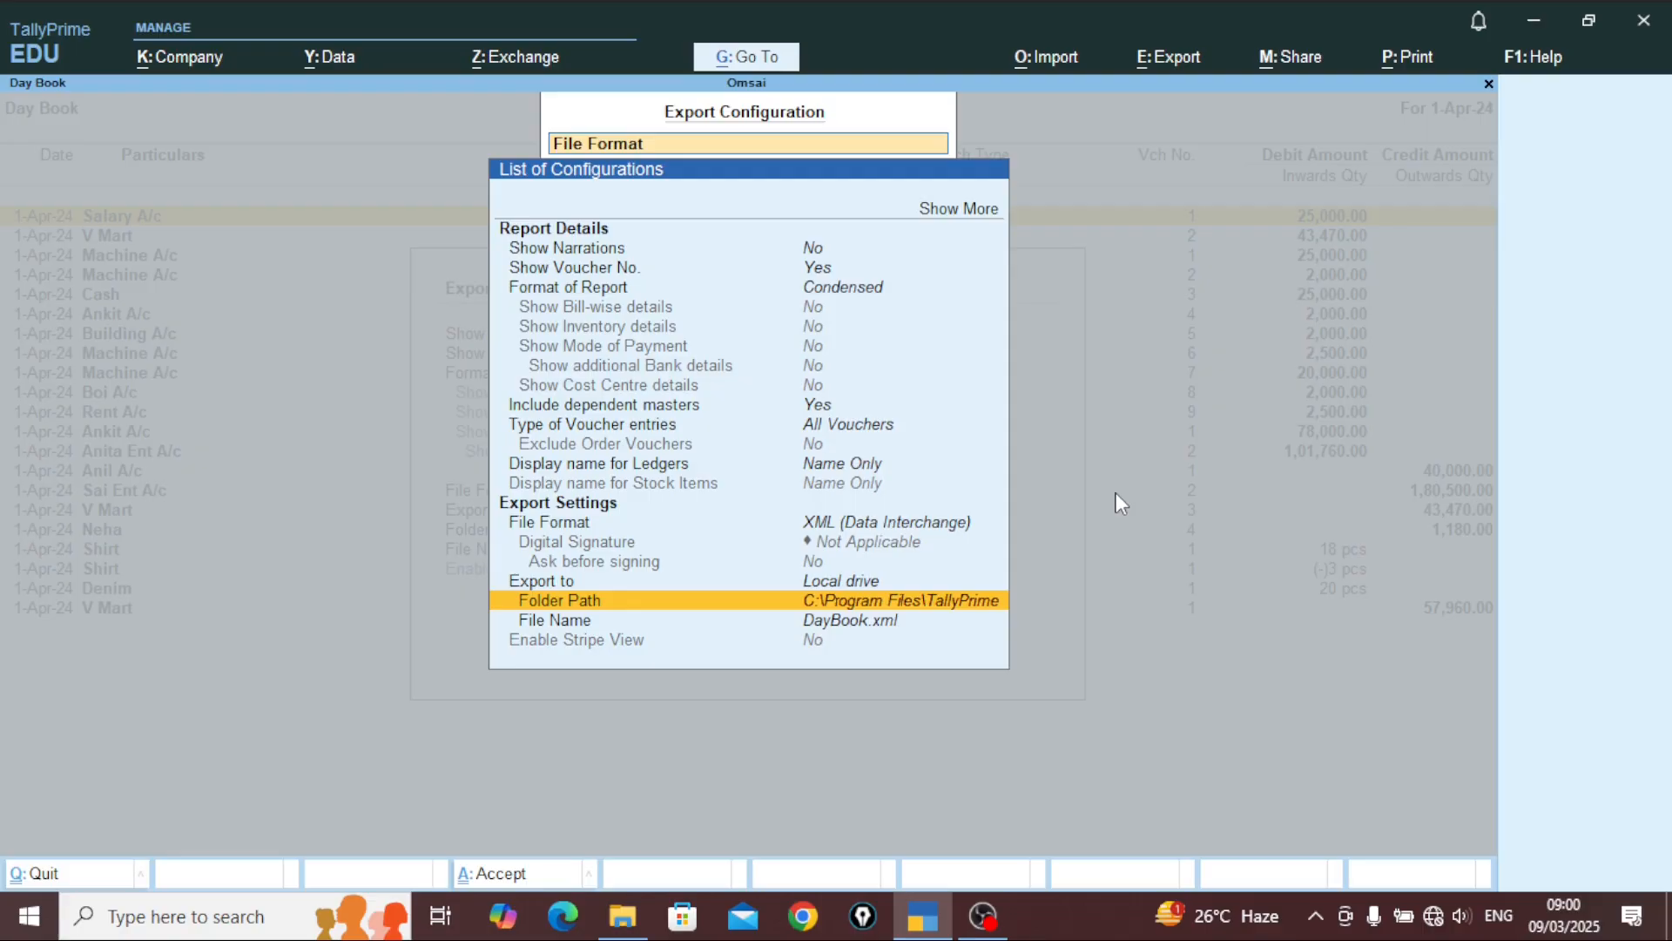
{"action": "key", "text": "Return"}
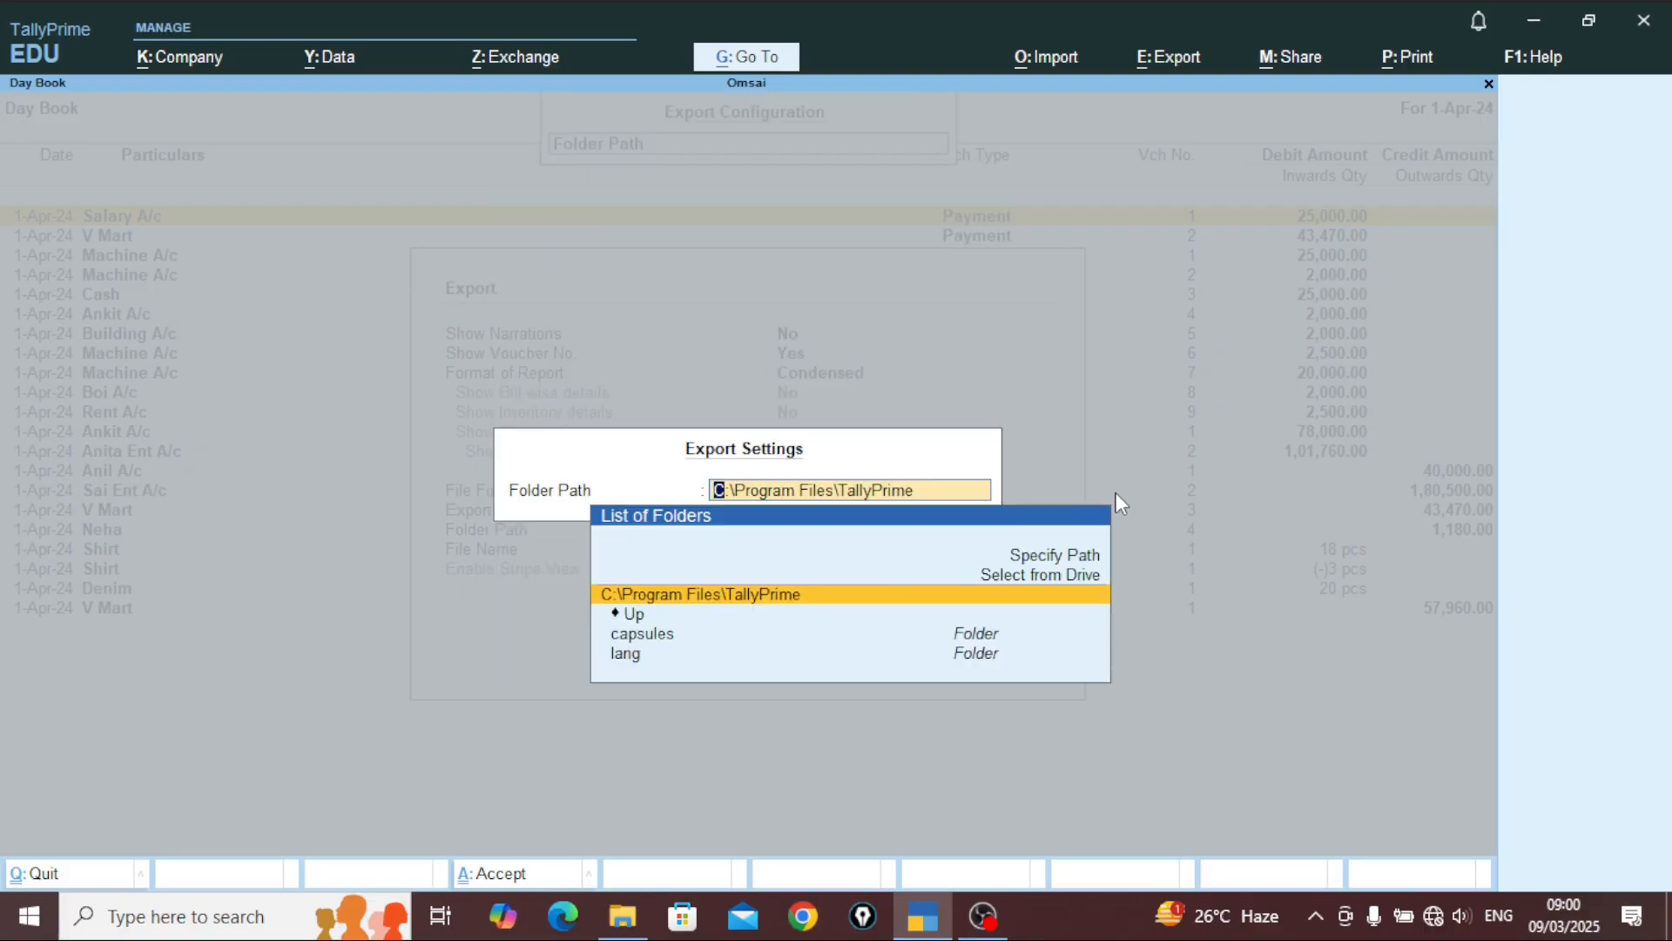
{"action": "key", "text": "Down"}
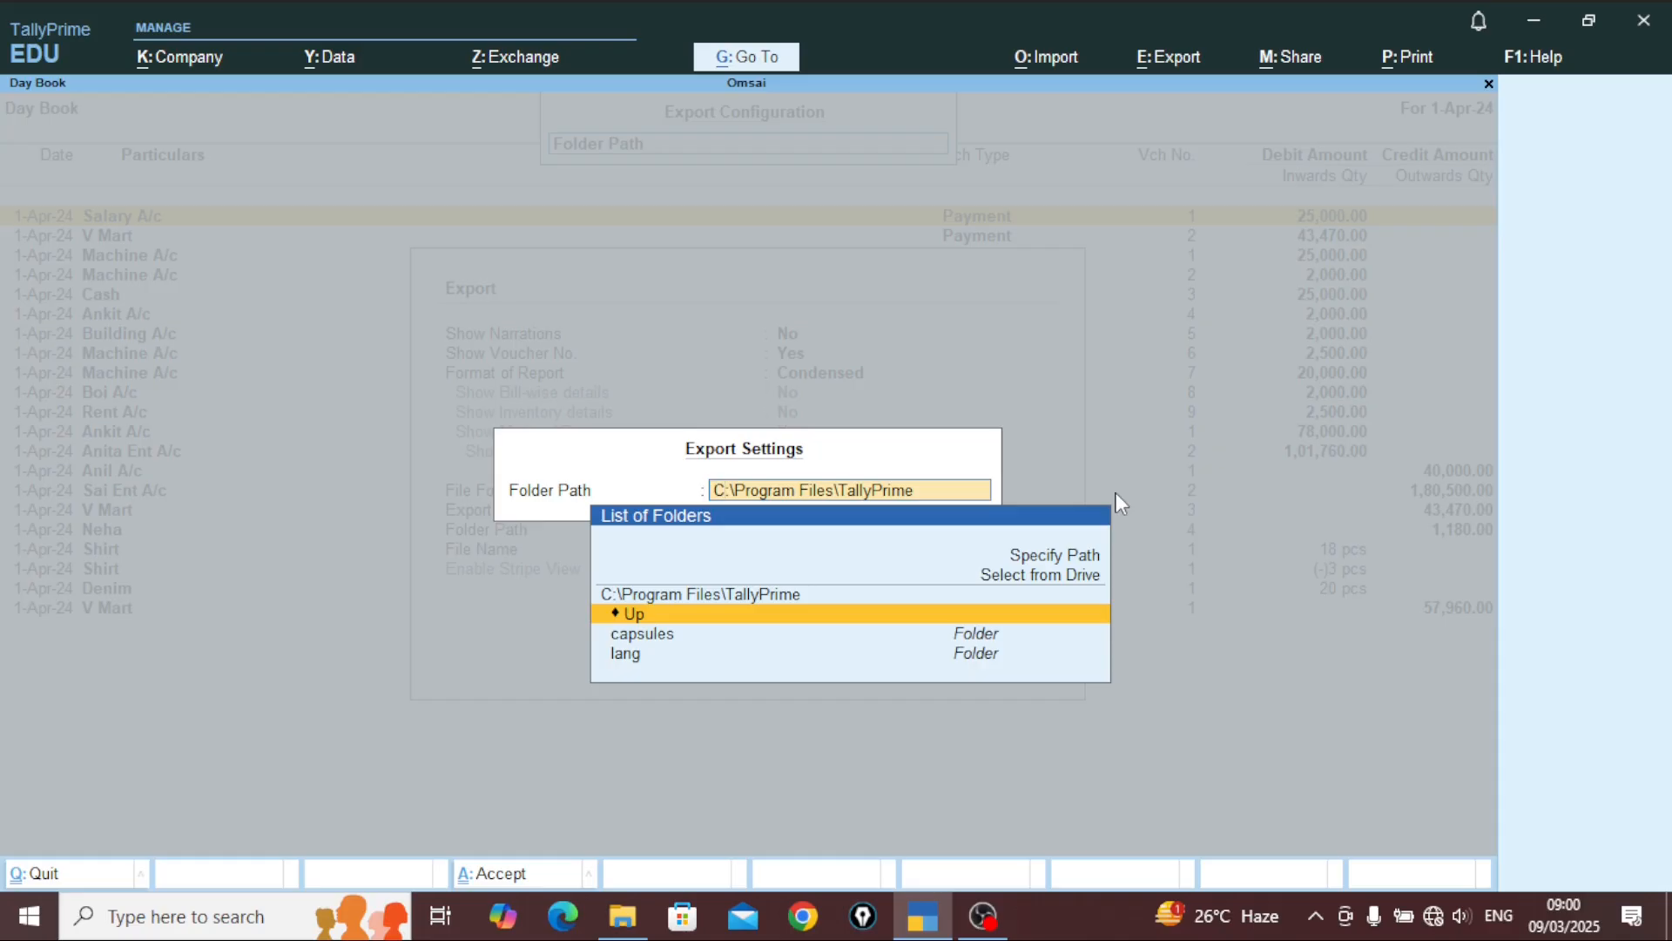
{"action": "key", "text": "Return"}
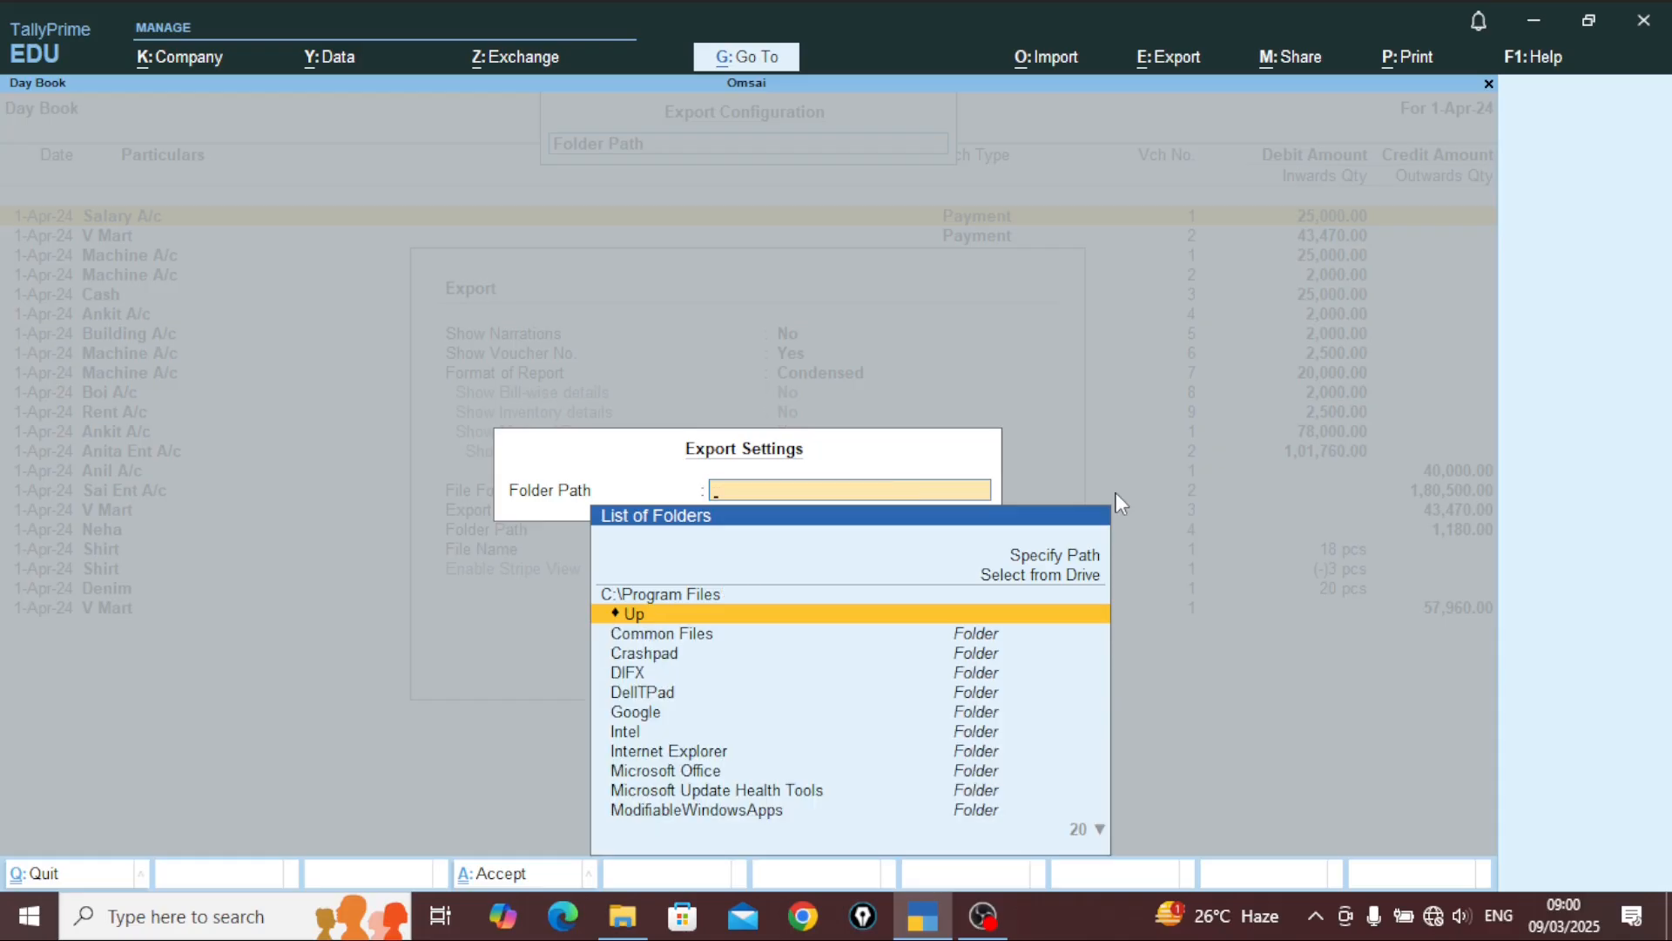
{"action": "key", "text": "Return"}
{"action": "key", "text": "Return"}
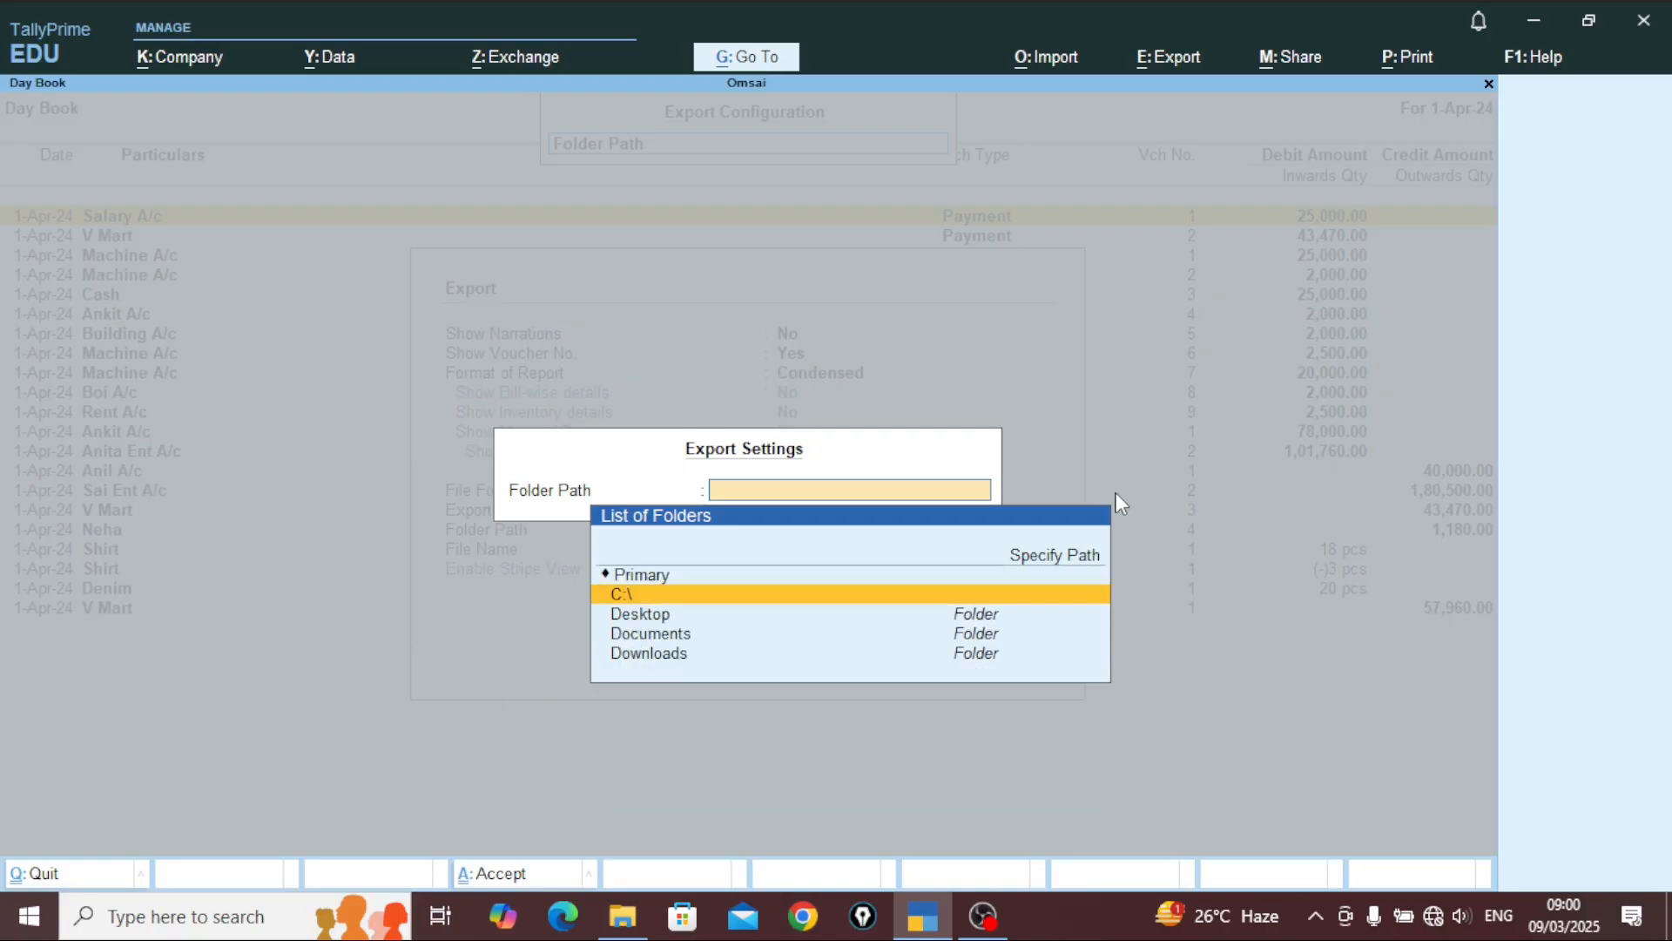
{"action": "key", "text": "Down"}
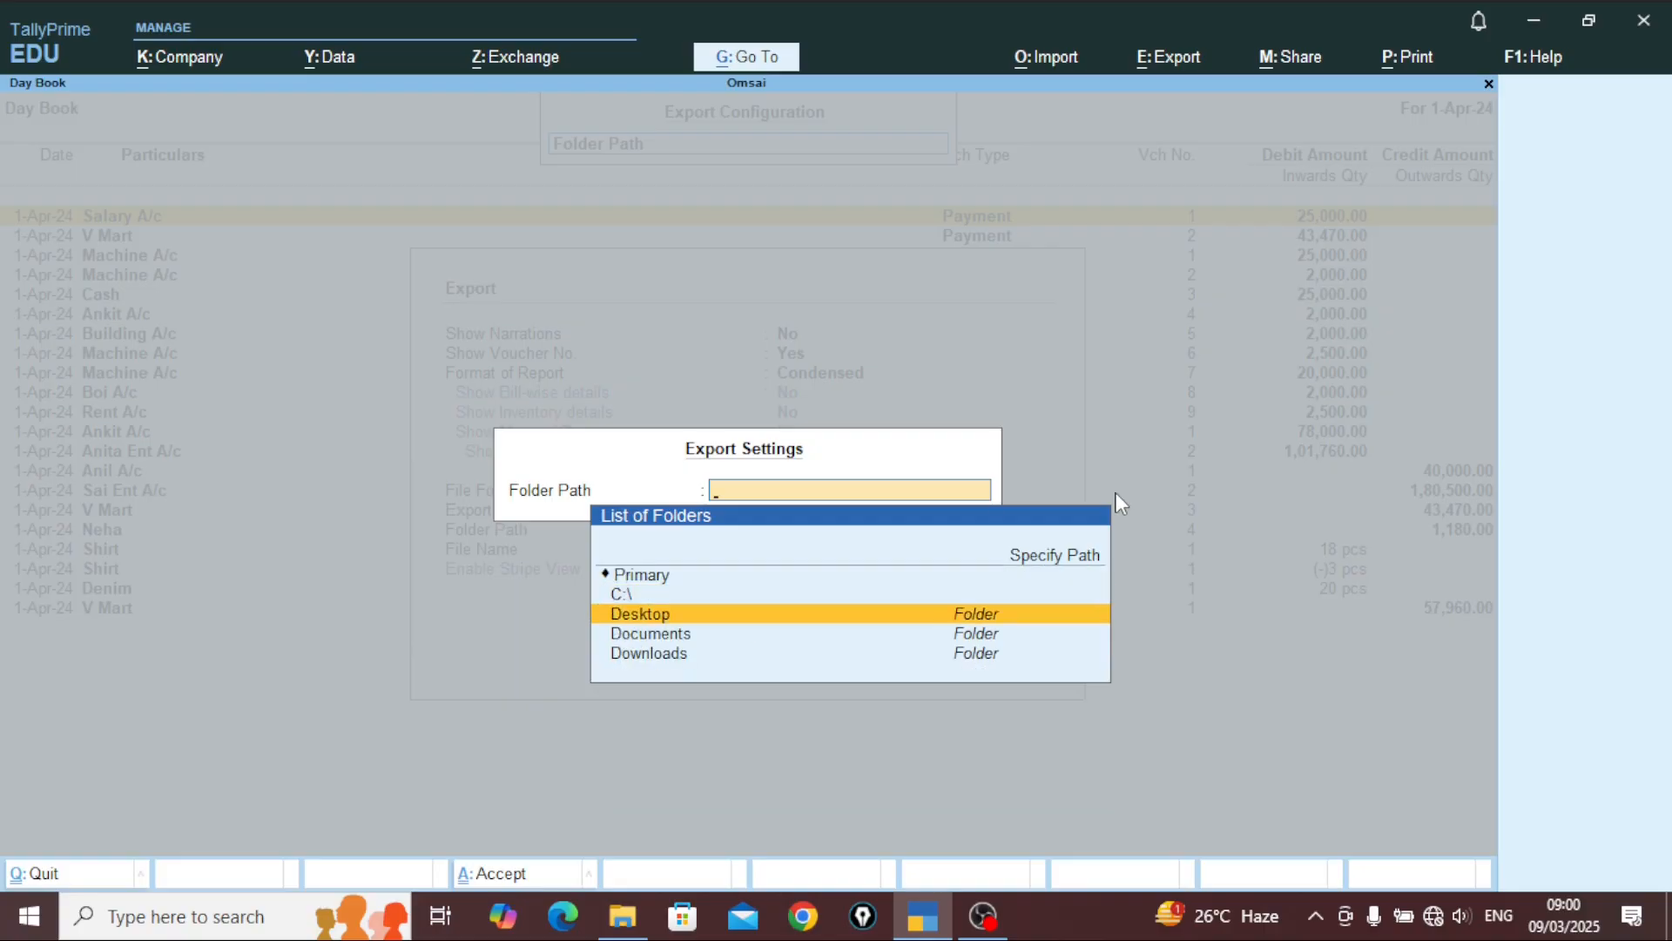
{"action": "key", "text": "Return"}
{"action": "key", "text": "Down"}
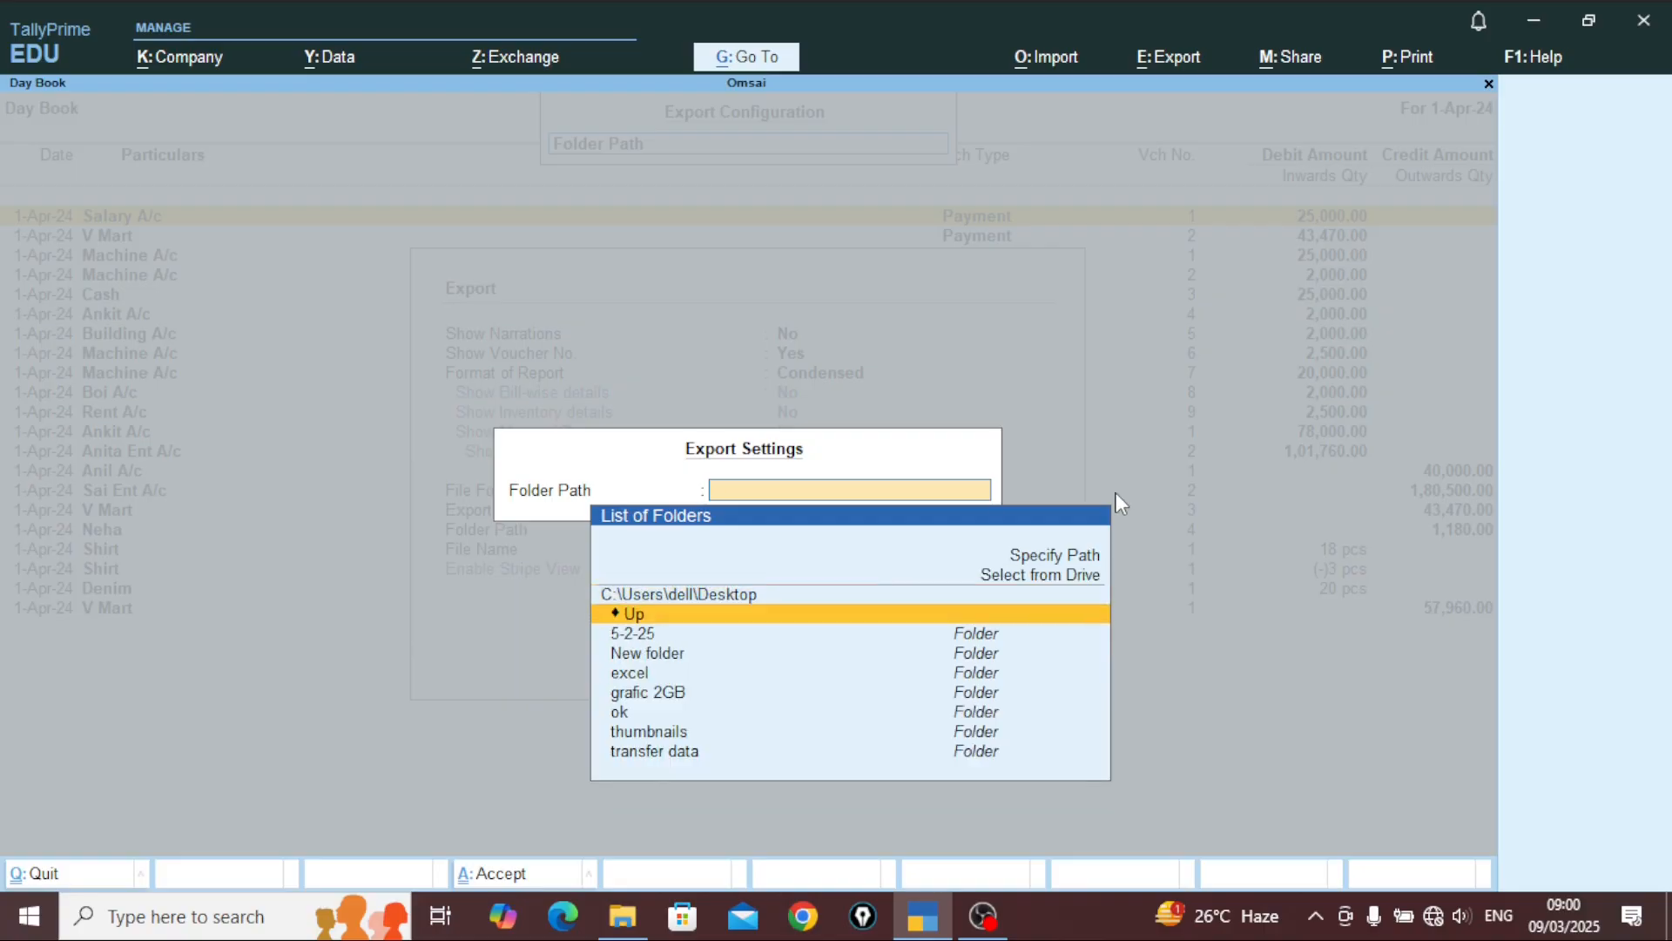
{"action": "key", "text": "Down"}
{"action": "key", "text": "Down"}
{"action": "key", "text": "Down"}
{"action": "key", "text": "Down"}
{"action": "key", "text": "Down"}
{"action": "key", "text": "Down"}
{"action": "key", "text": "Down"}
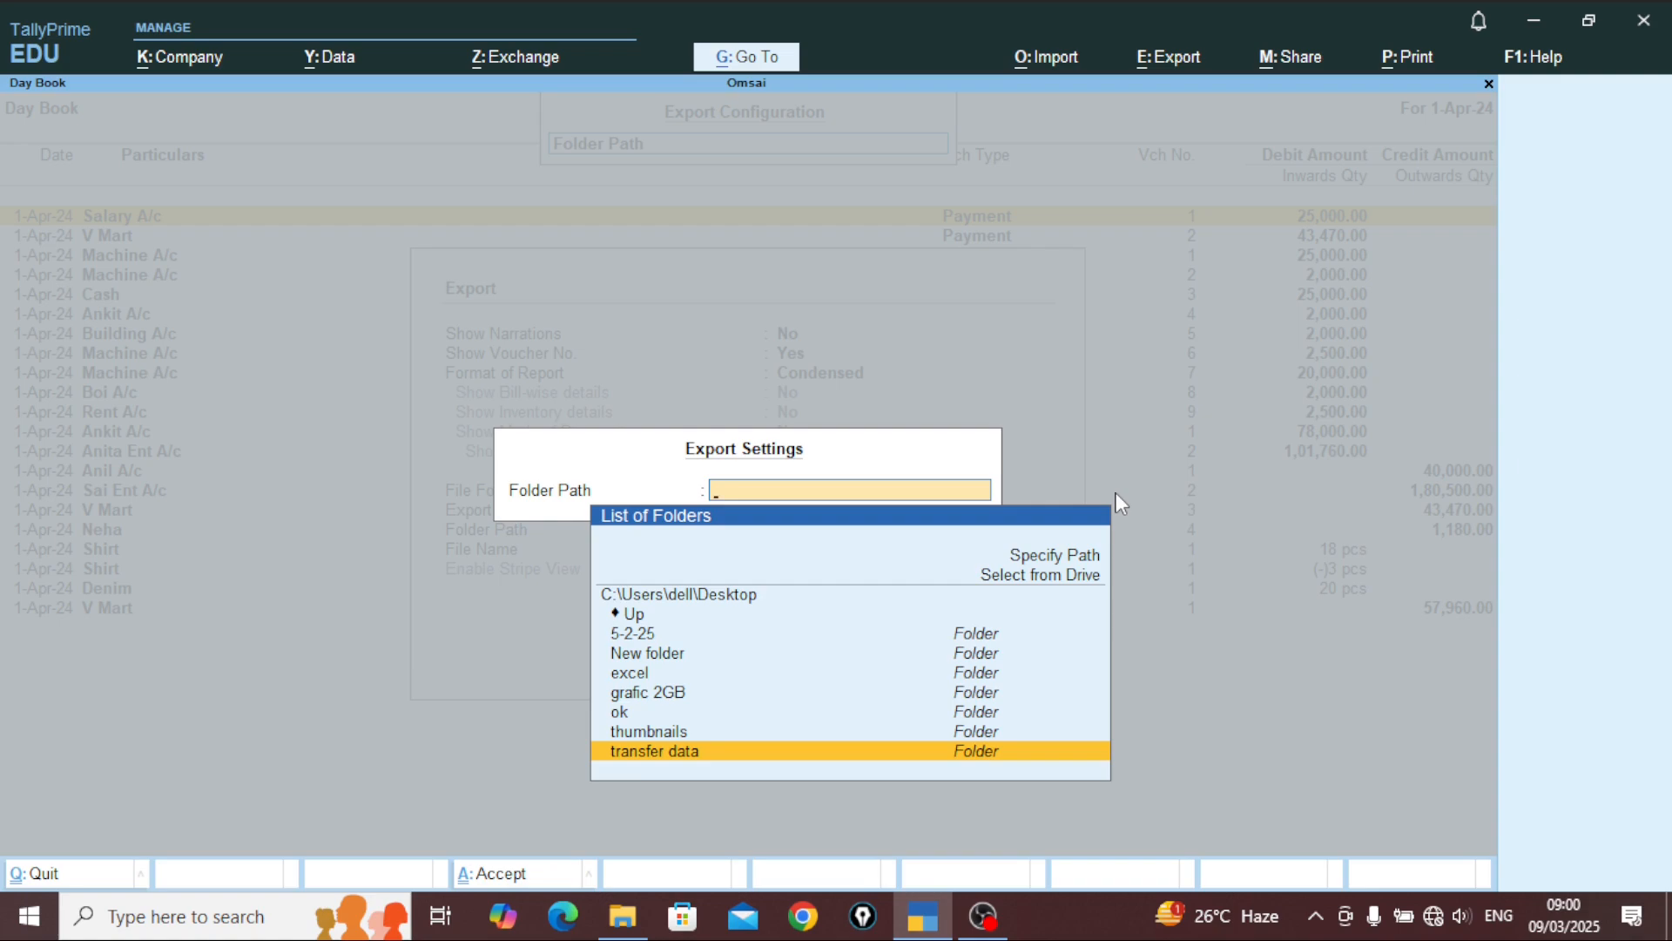
{"action": "key", "text": "Return"}
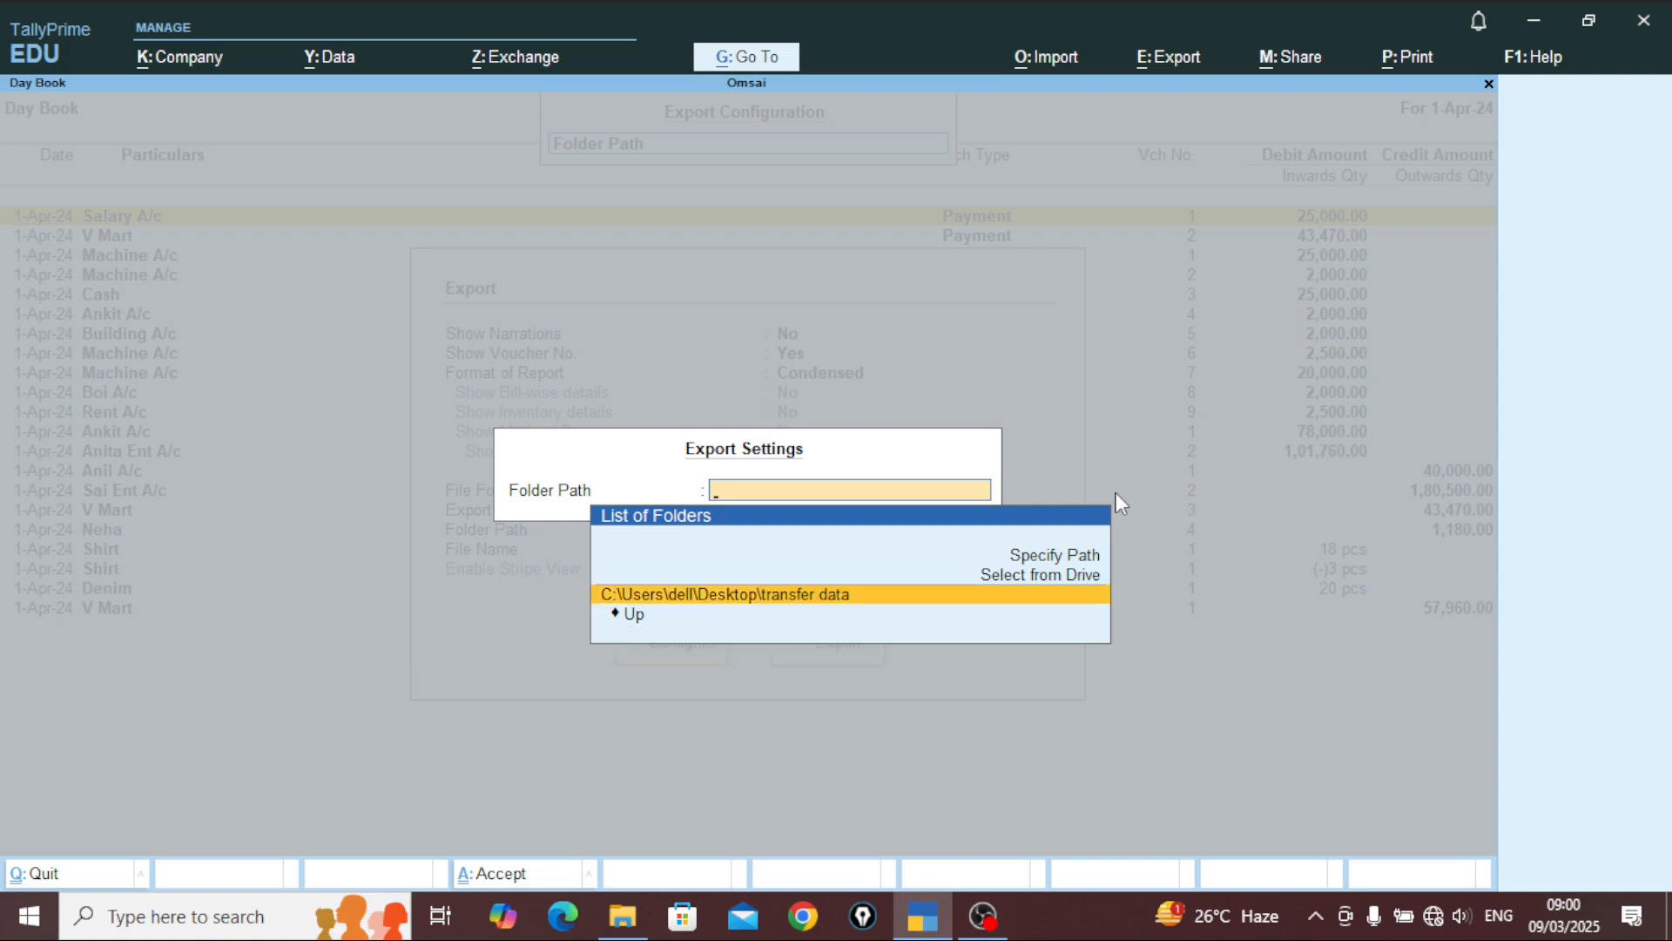
{"action": "key", "text": "Return"}
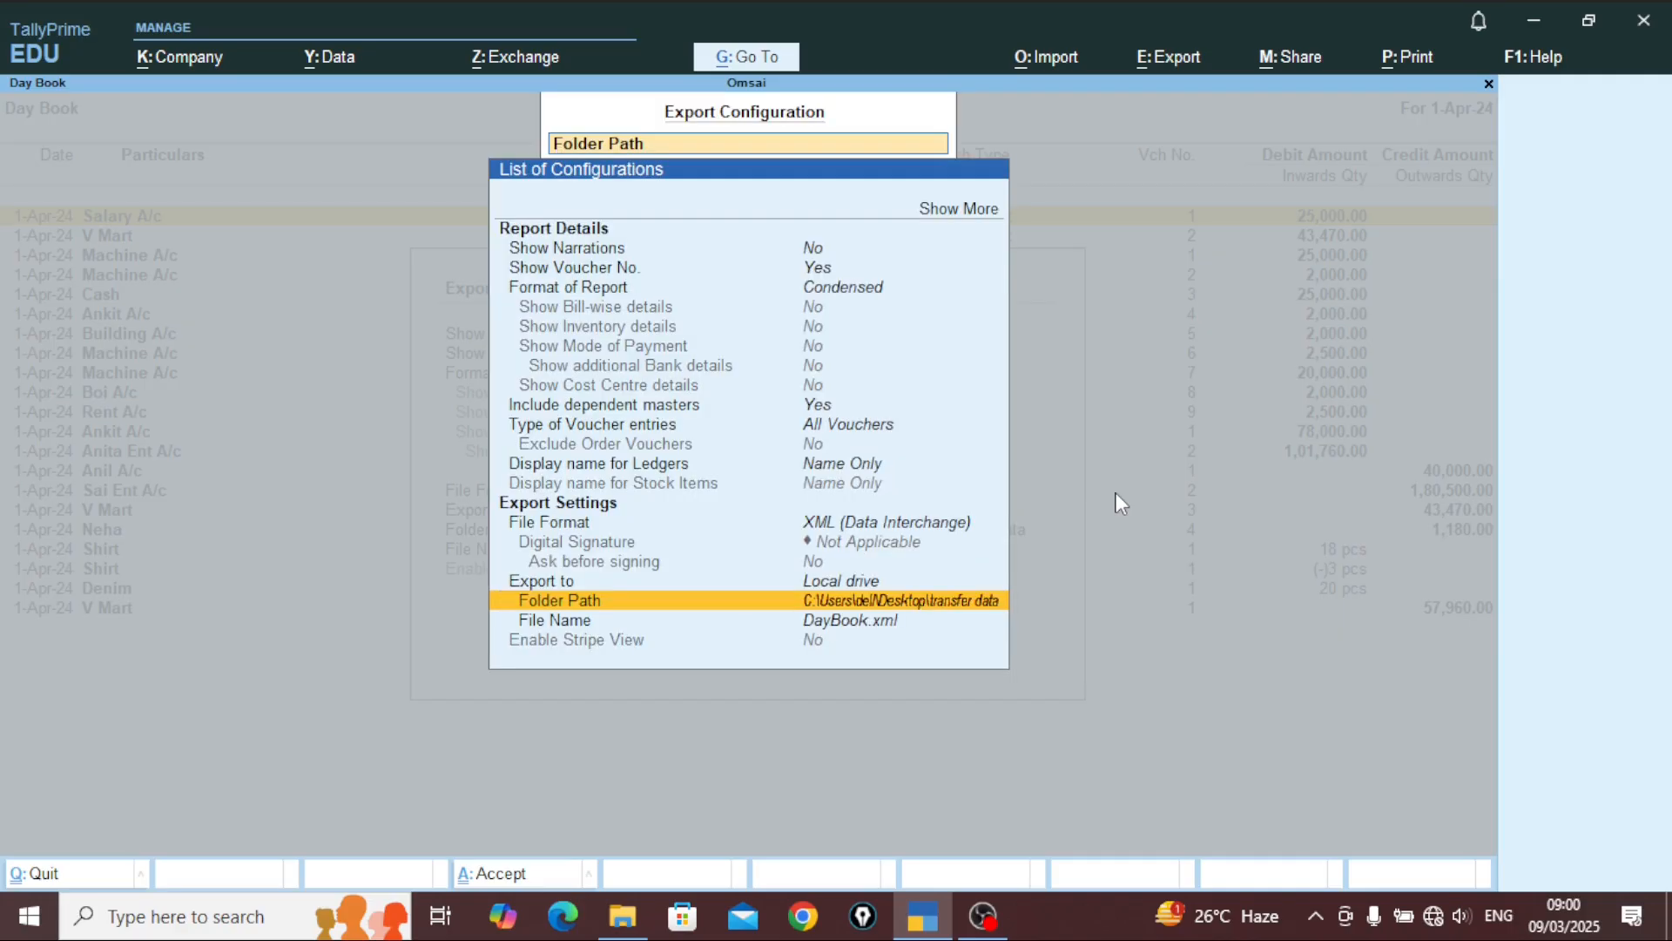
Step: Set the file name of the Day Book export to aman.xml
{"action": "key", "text": "Down"}
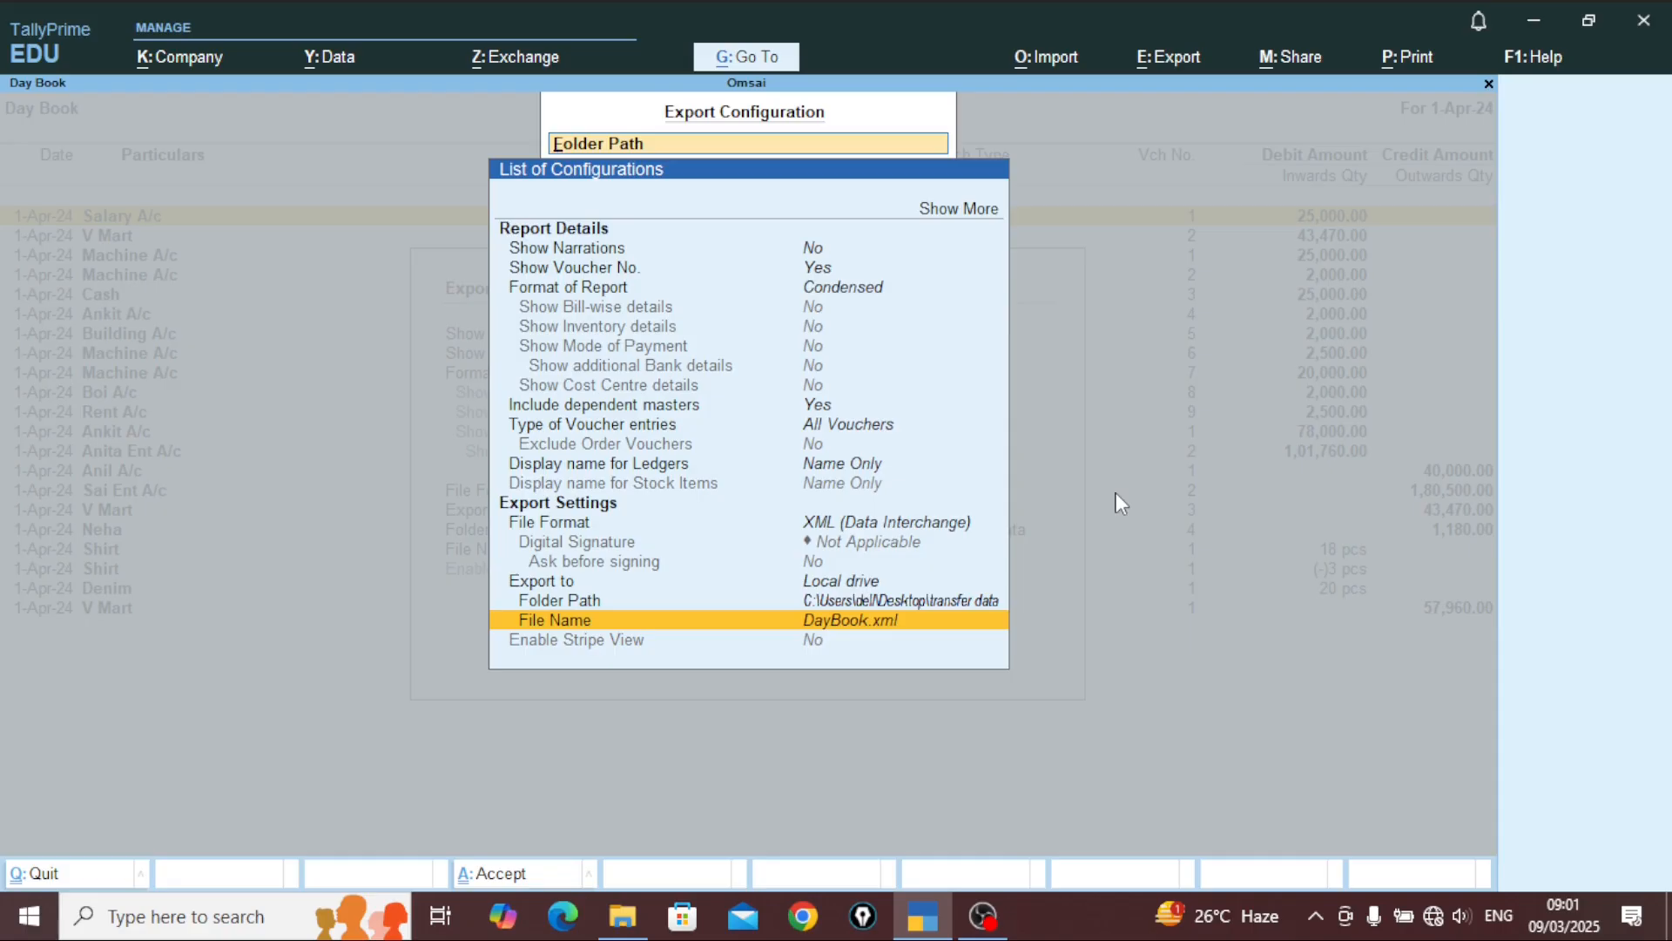
{"action": "key", "text": "Return"}
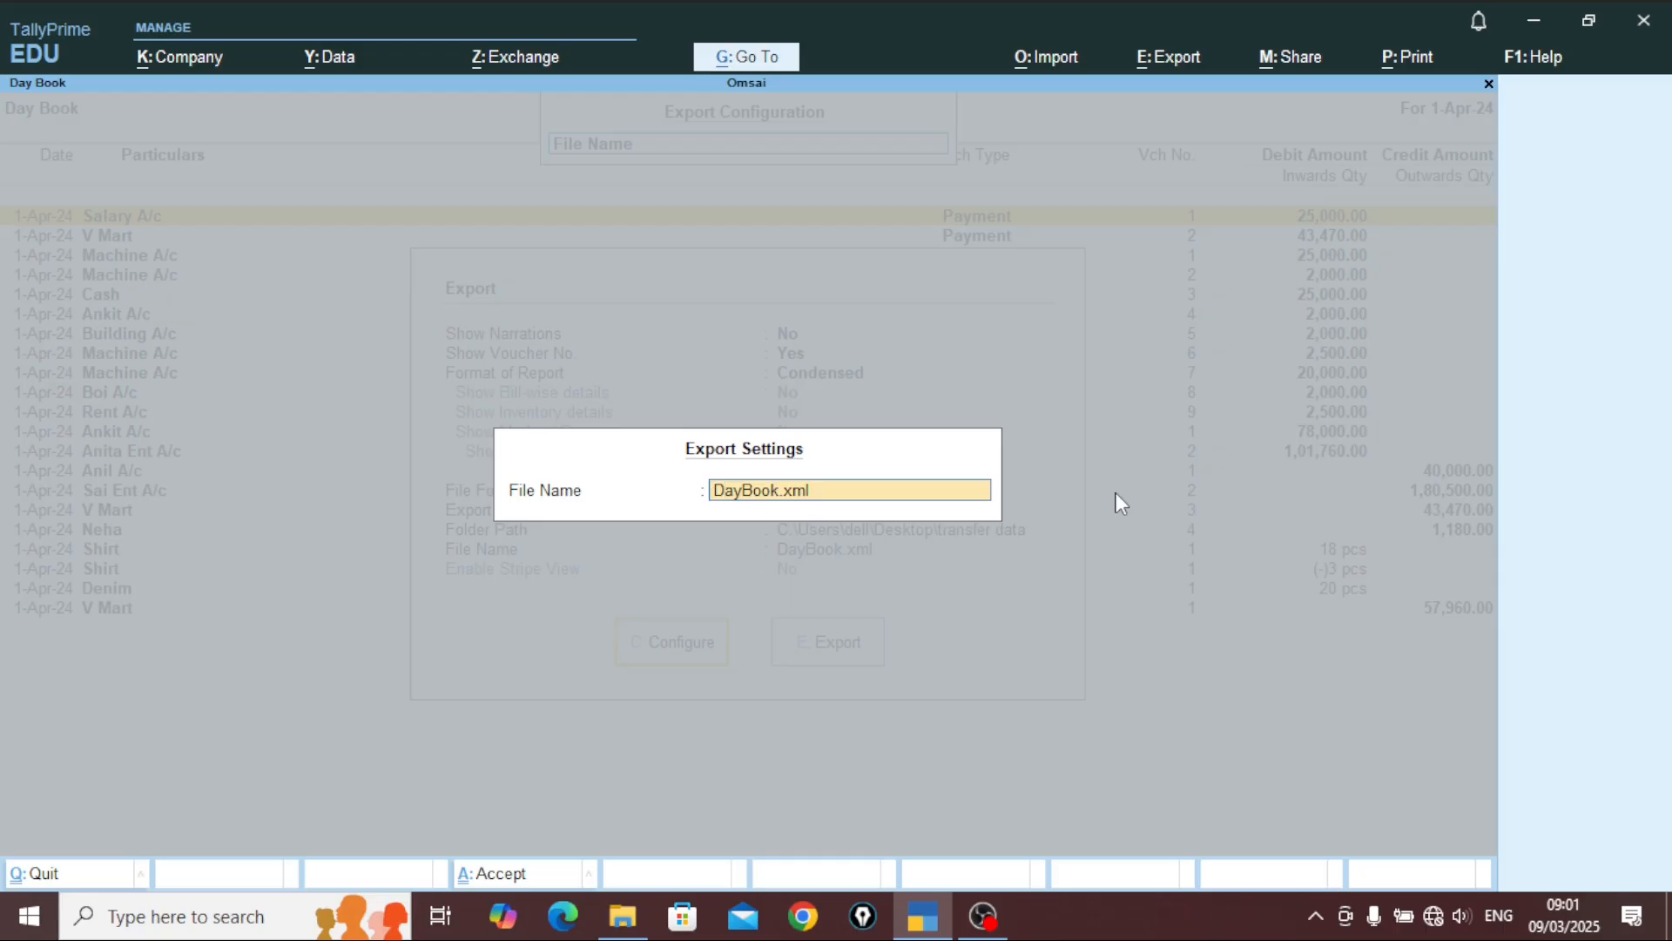
{"action": "key", "text": "Right"}
{"action": "key", "text": "Right"}
{"action": "key", "text": "Right"}
{"action": "key", "text": "Right"}
{"action": "key", "text": "Right"}
{"action": "key", "text": "Right"}
{"action": "key", "text": "Right"}
{"action": "key", "text": "BackSpace"}
{"action": "key", "text": "BackSpace"}
{"action": "key", "text": "BackSpace"}
{"action": "key", "text": "BackSpace"}
{"action": "key", "text": "BackSpace"}
{"action": "key", "text": "BackSpace"}
{"action": "key", "text": "BackSpace"}
{"action": "key", "text": "BackSpace"}
{"action": "key", "text": "BackSpace"}
{"action": "key", "text": "BackSpace"}
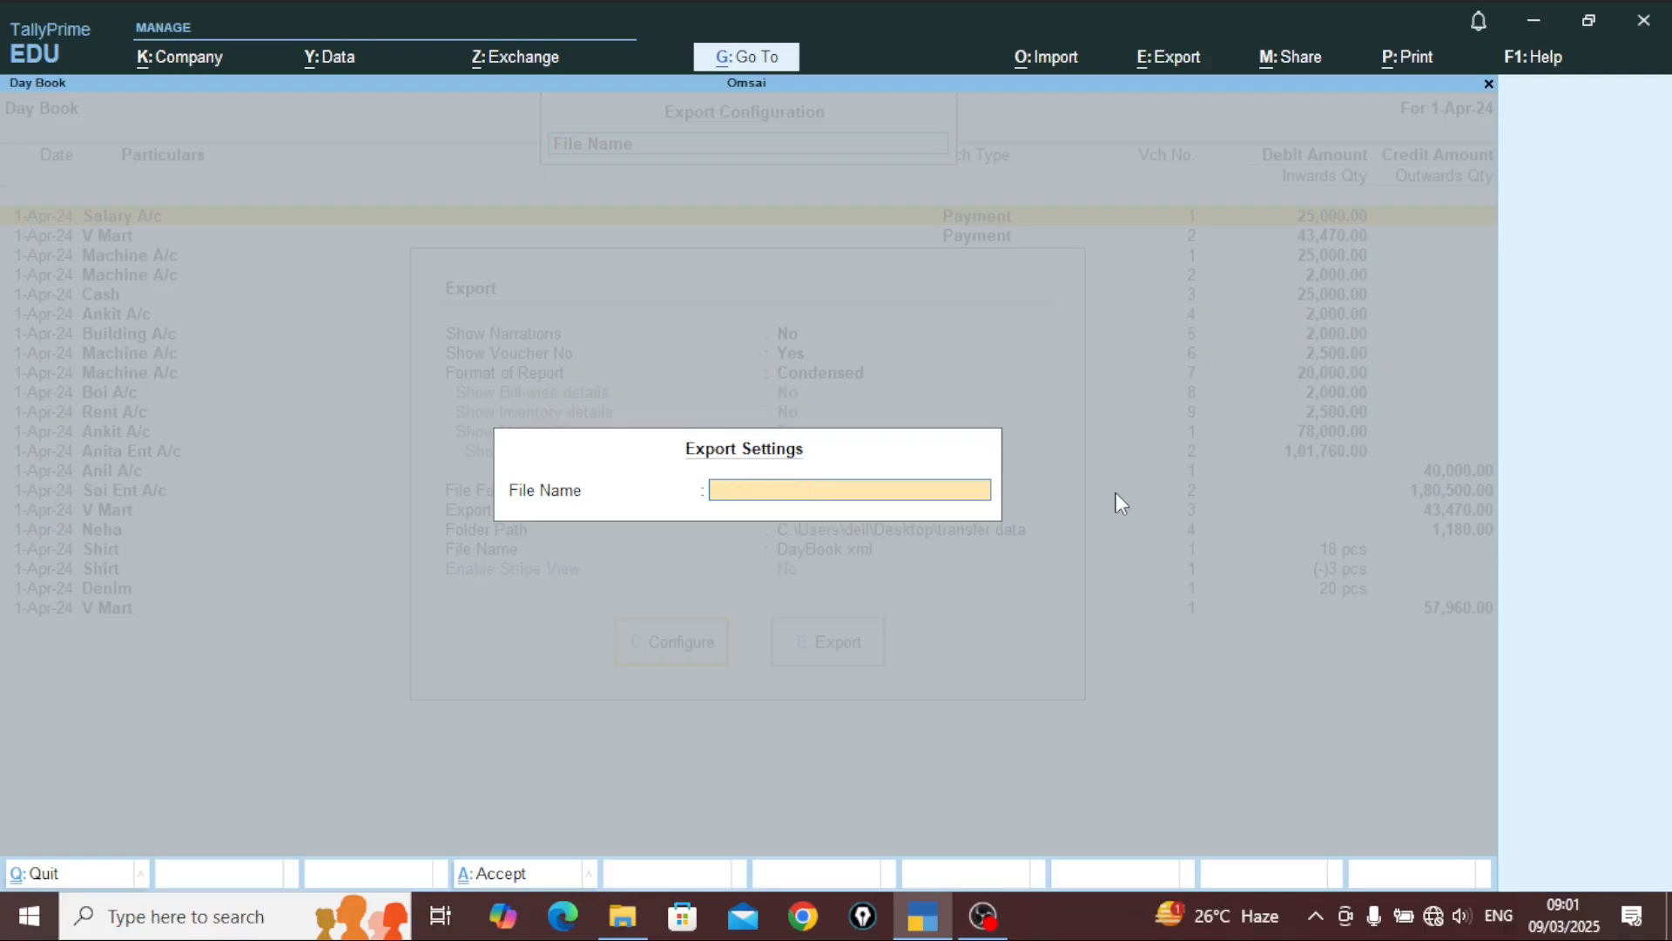
{"action": "type", "text": "aman.xm"}
{"action": "key", "text": "Return"}
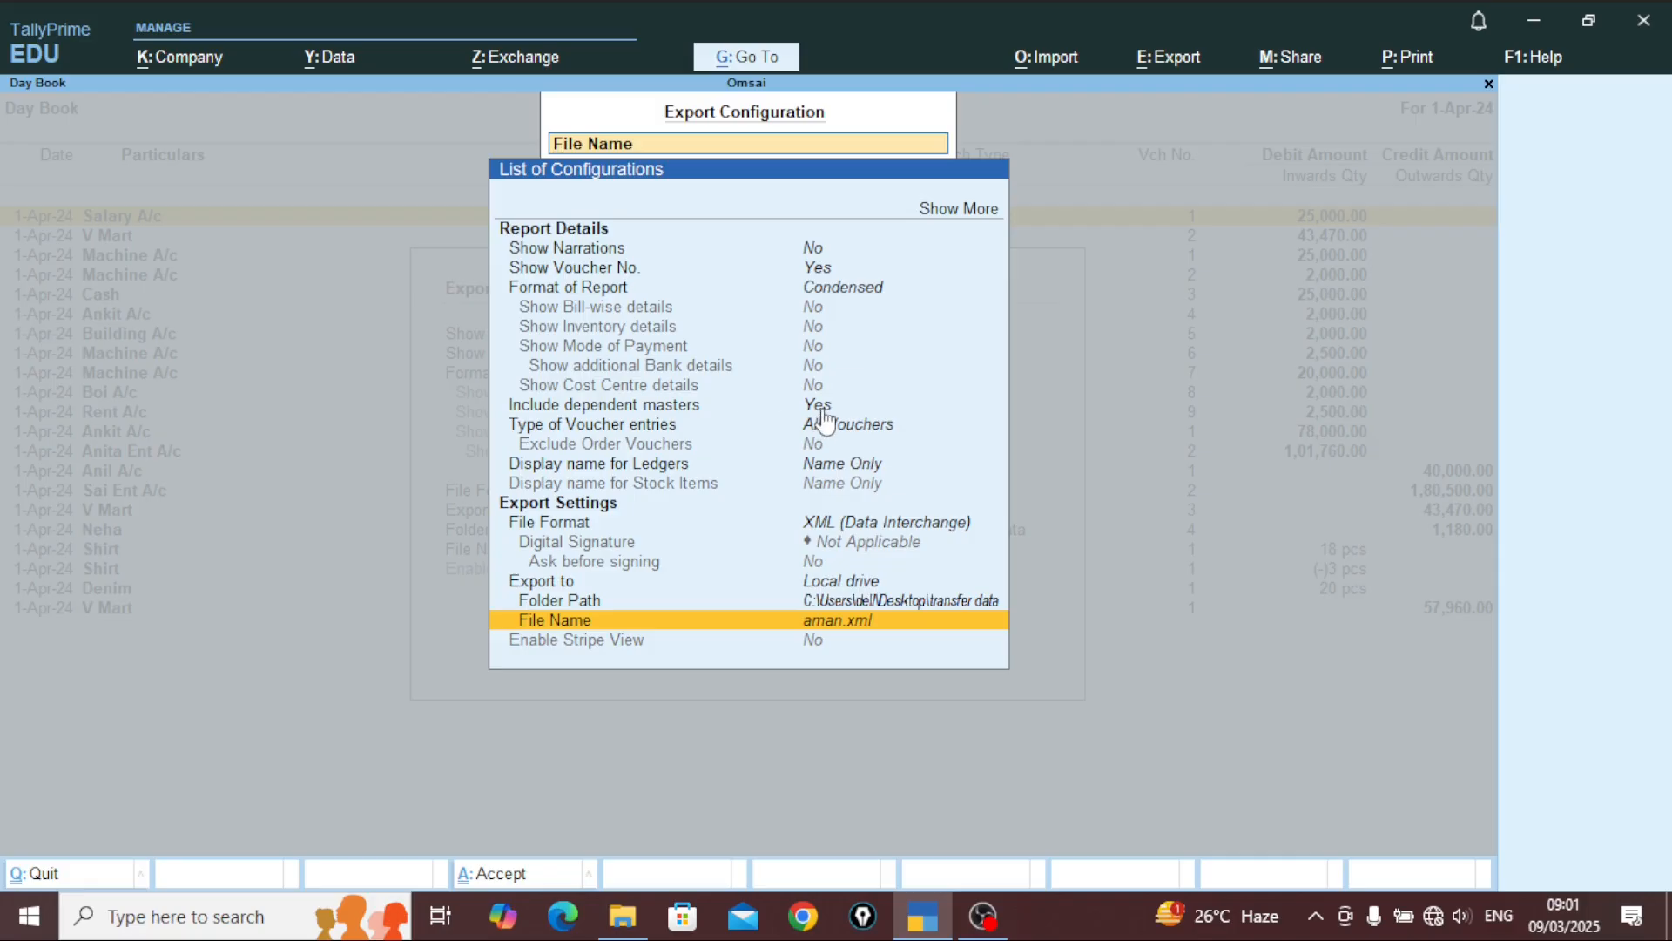
Step: Accept the export configuration, export the Day Book, and return to the Gateway of Tally
{"action": "key", "text": "ctrl+a"}
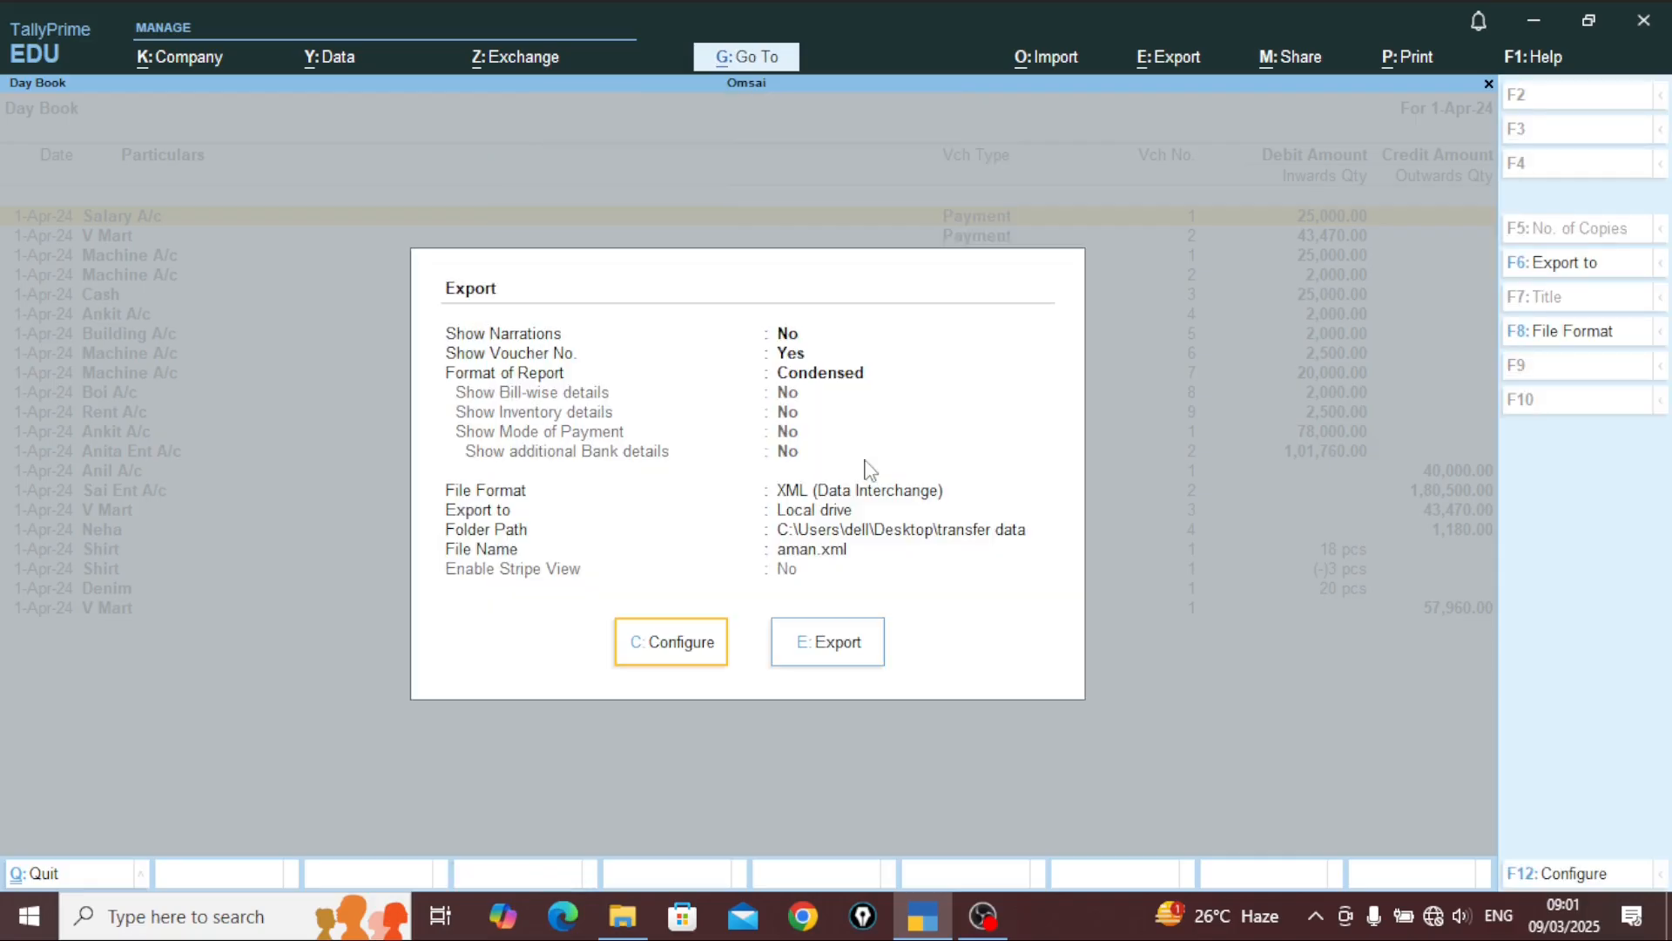
{"action": "left_click", "coordinate": [839, 644]}
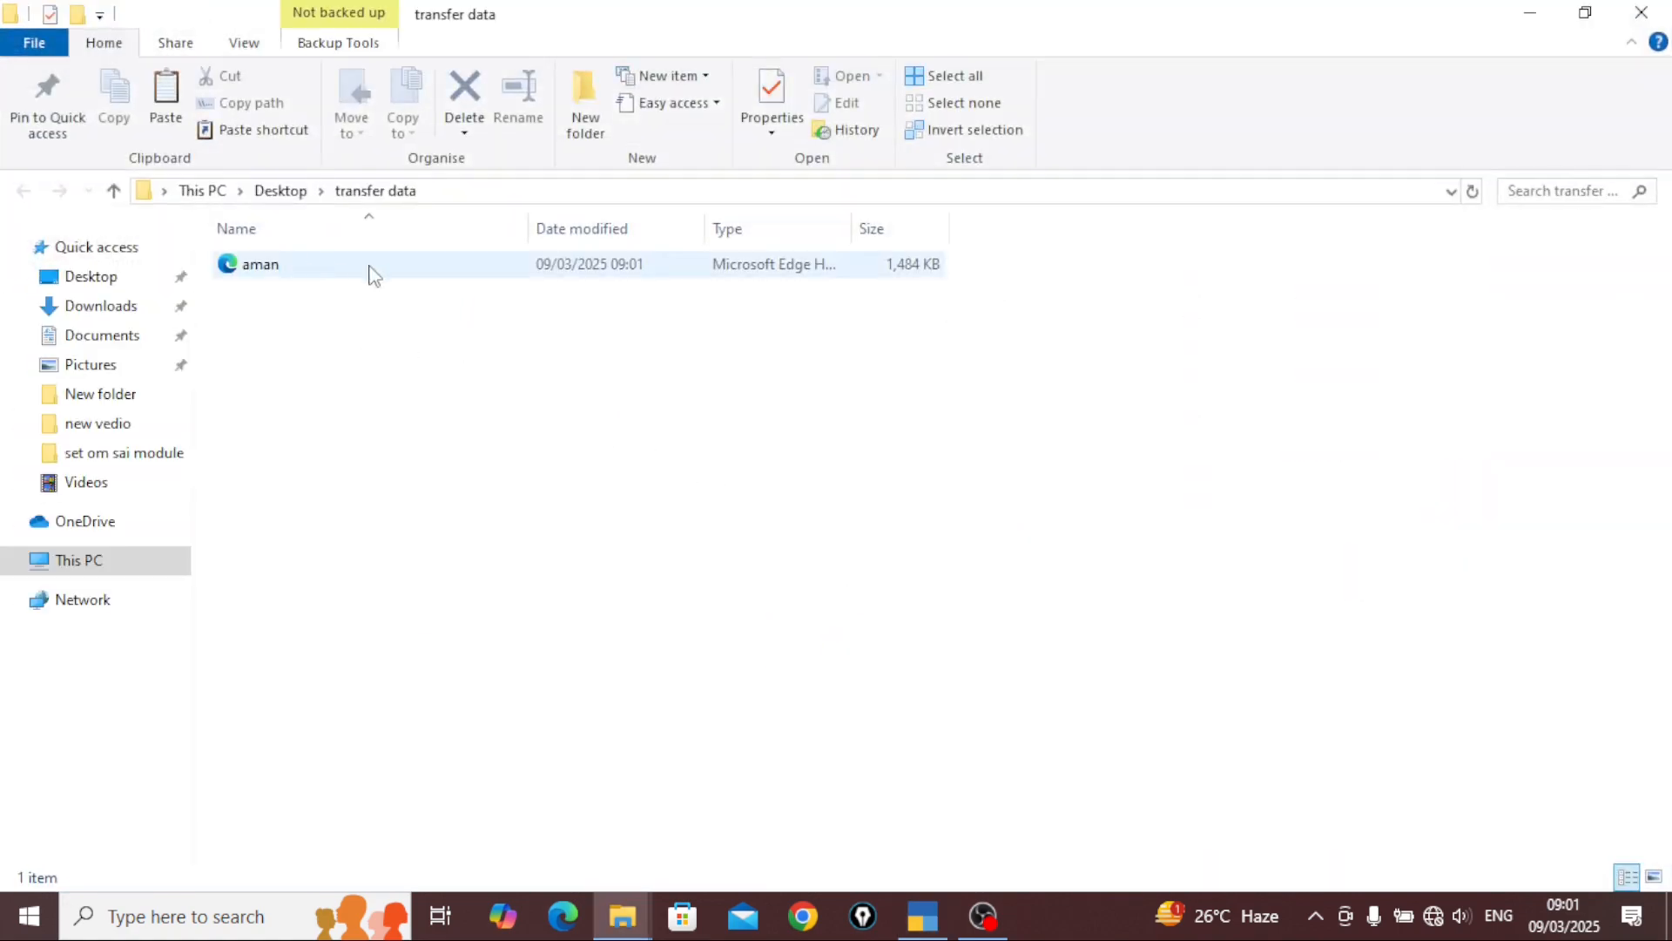
{"action": "left_click", "coordinate": [1642, 12]}
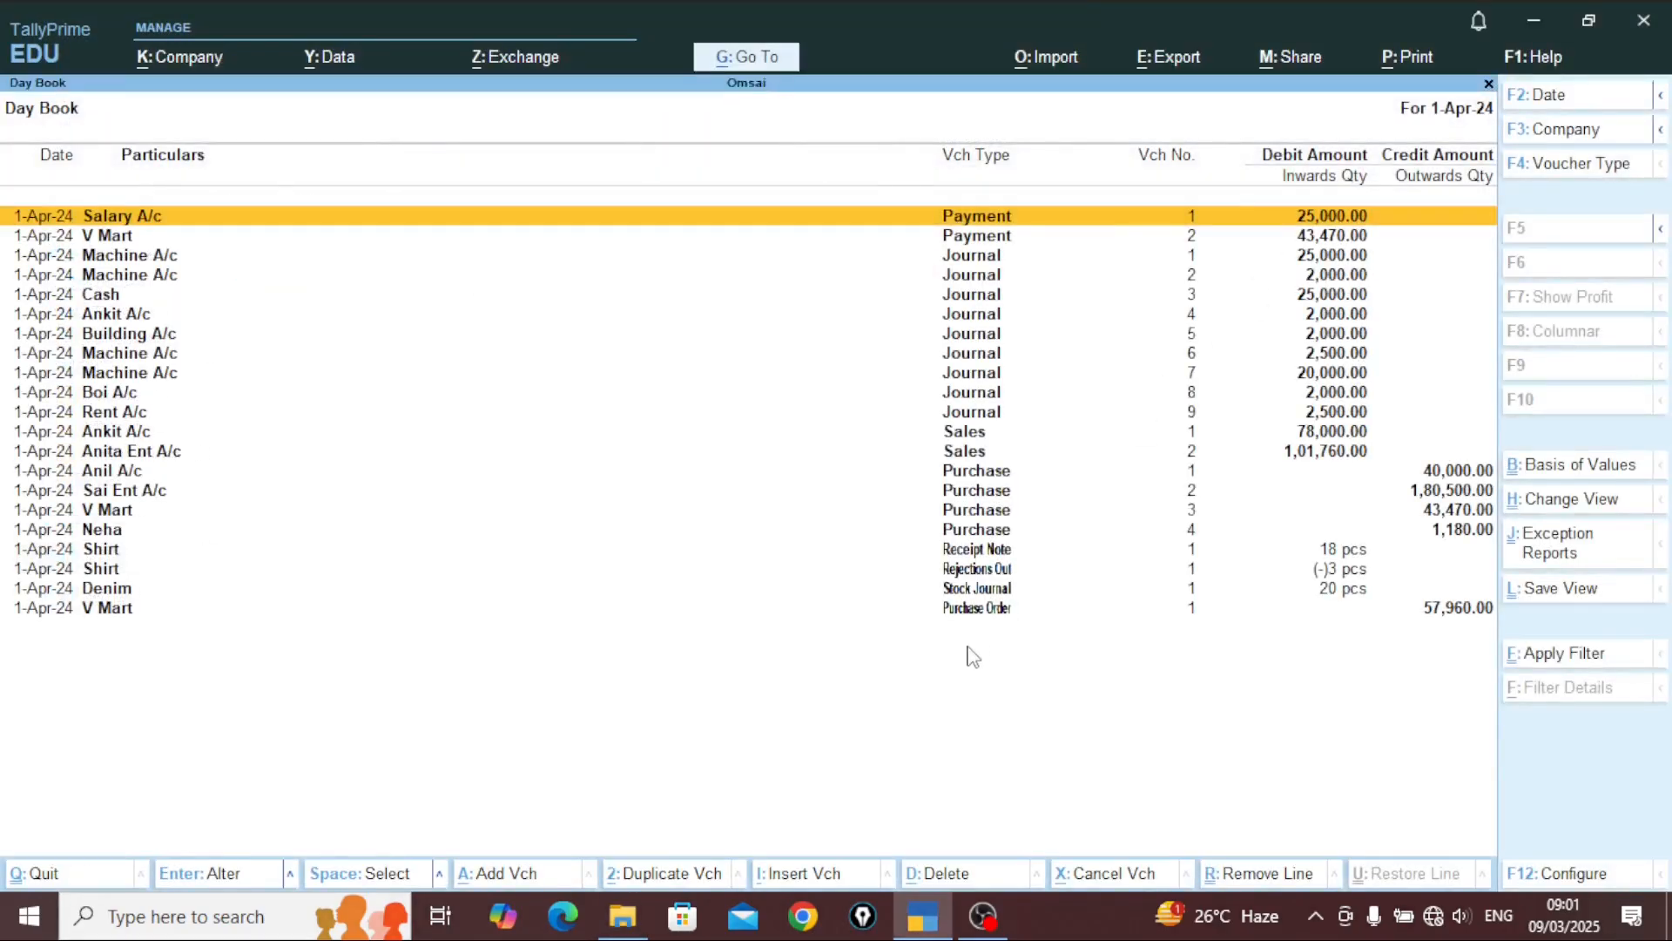
{"action": "key", "text": "Escape"}
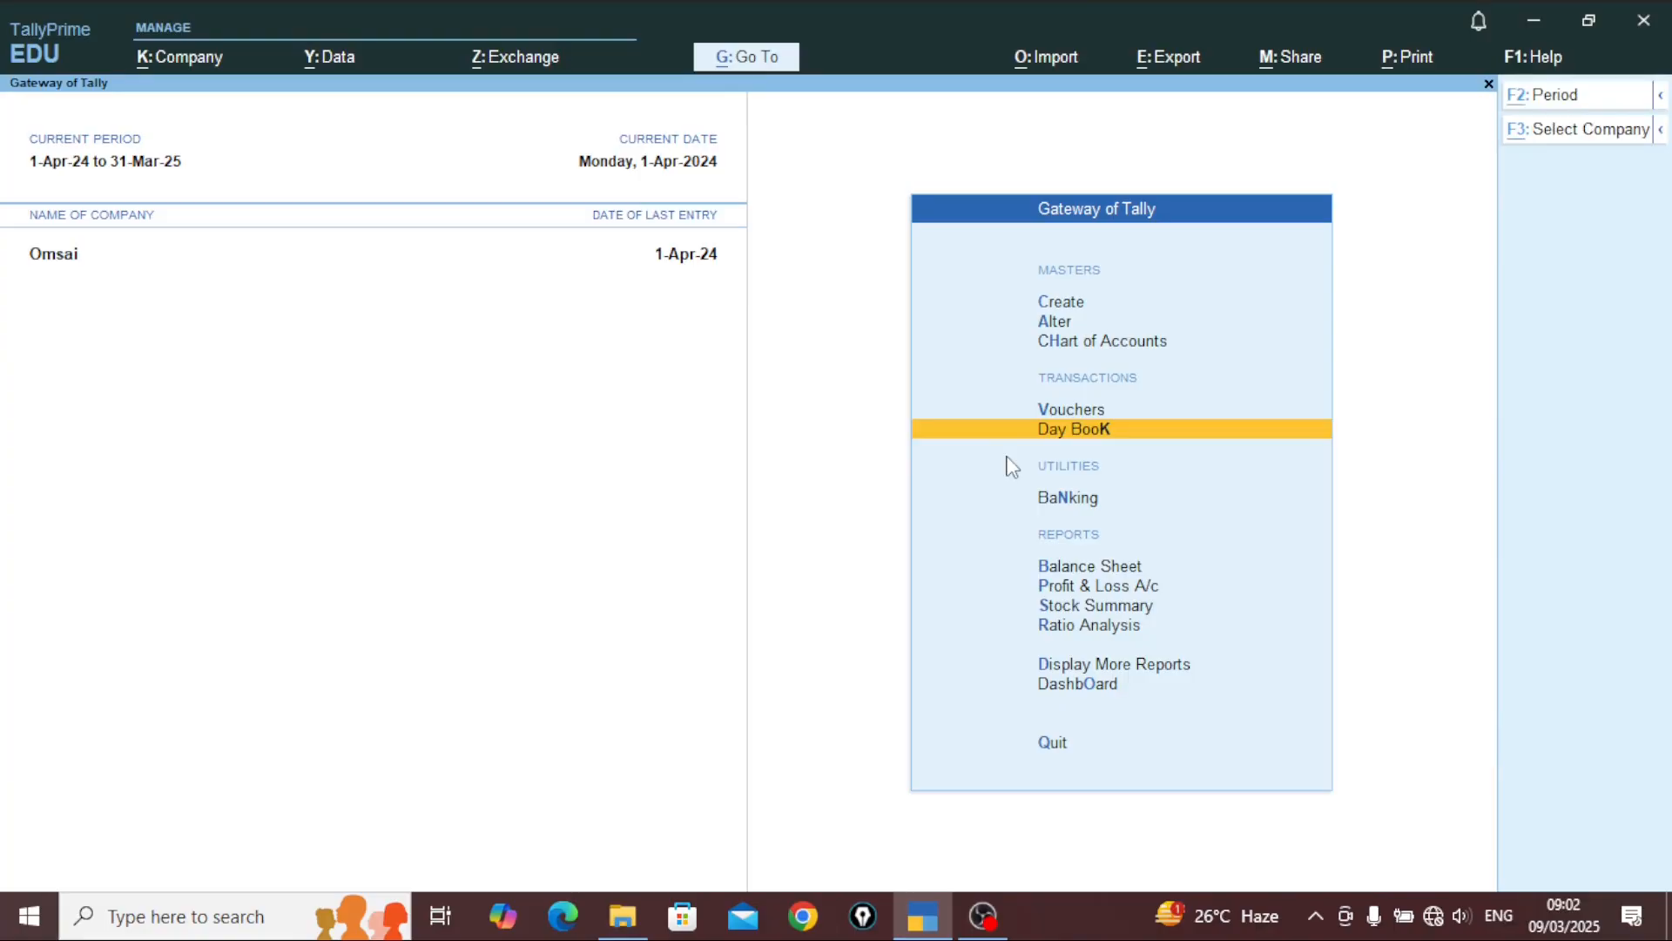
Step: Create a new company named Import and accept its features with the preset options
{"action": "key", "text": "alt+k"}
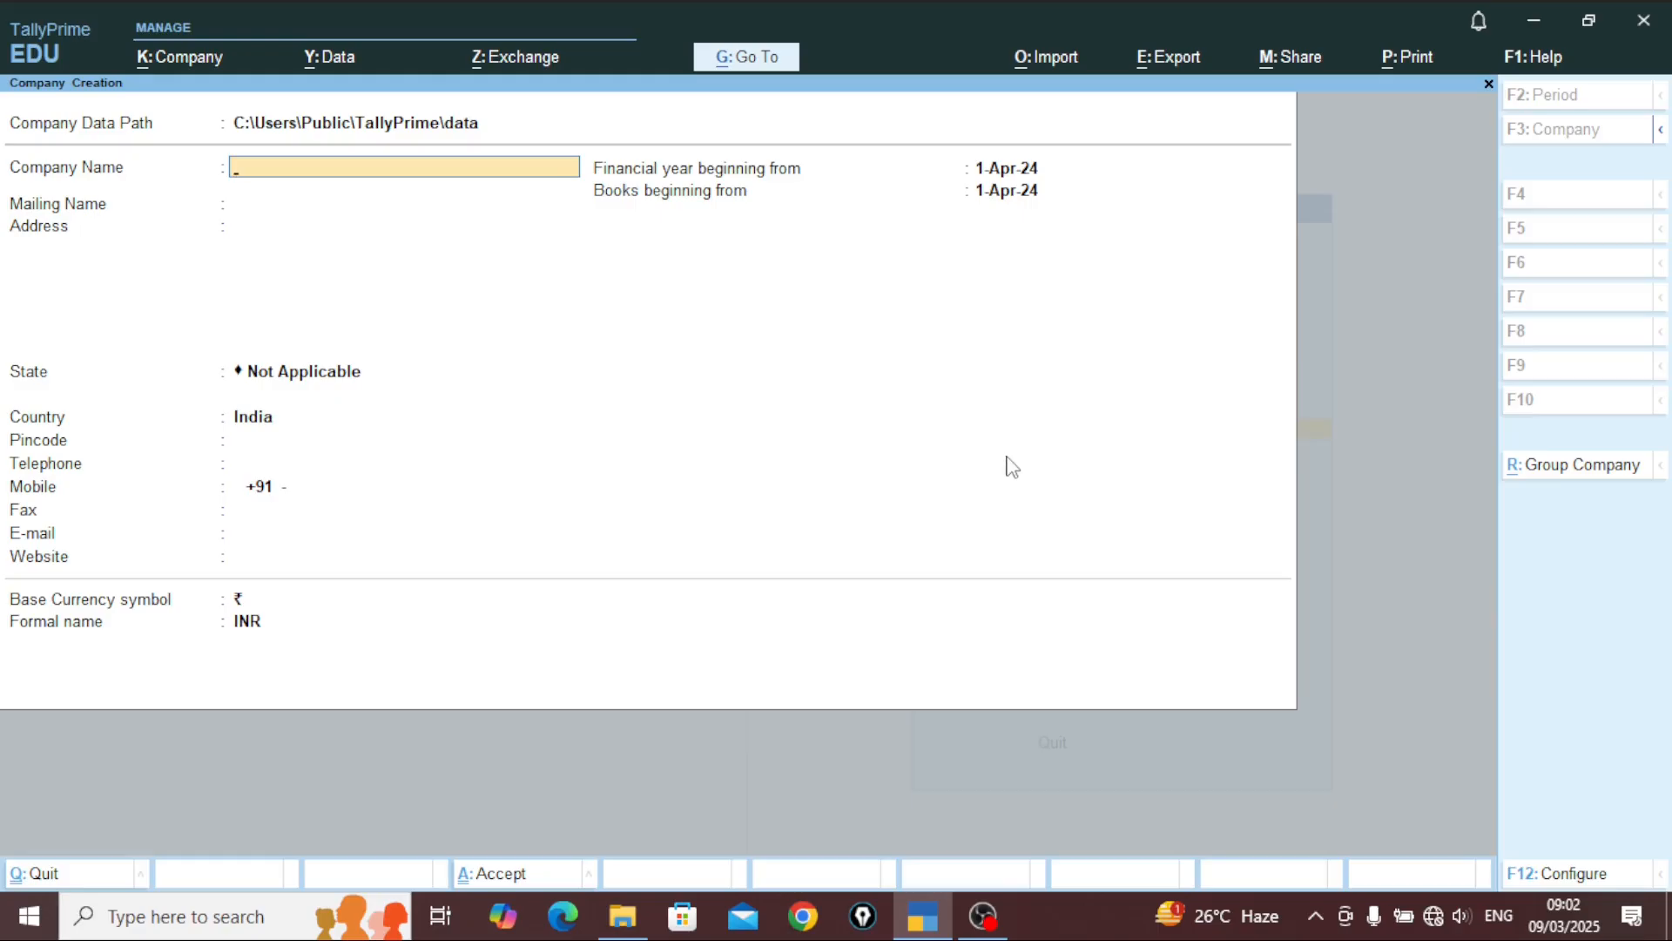
{"action": "type", "text": "Import"}
{"action": "key", "text": "alt"}
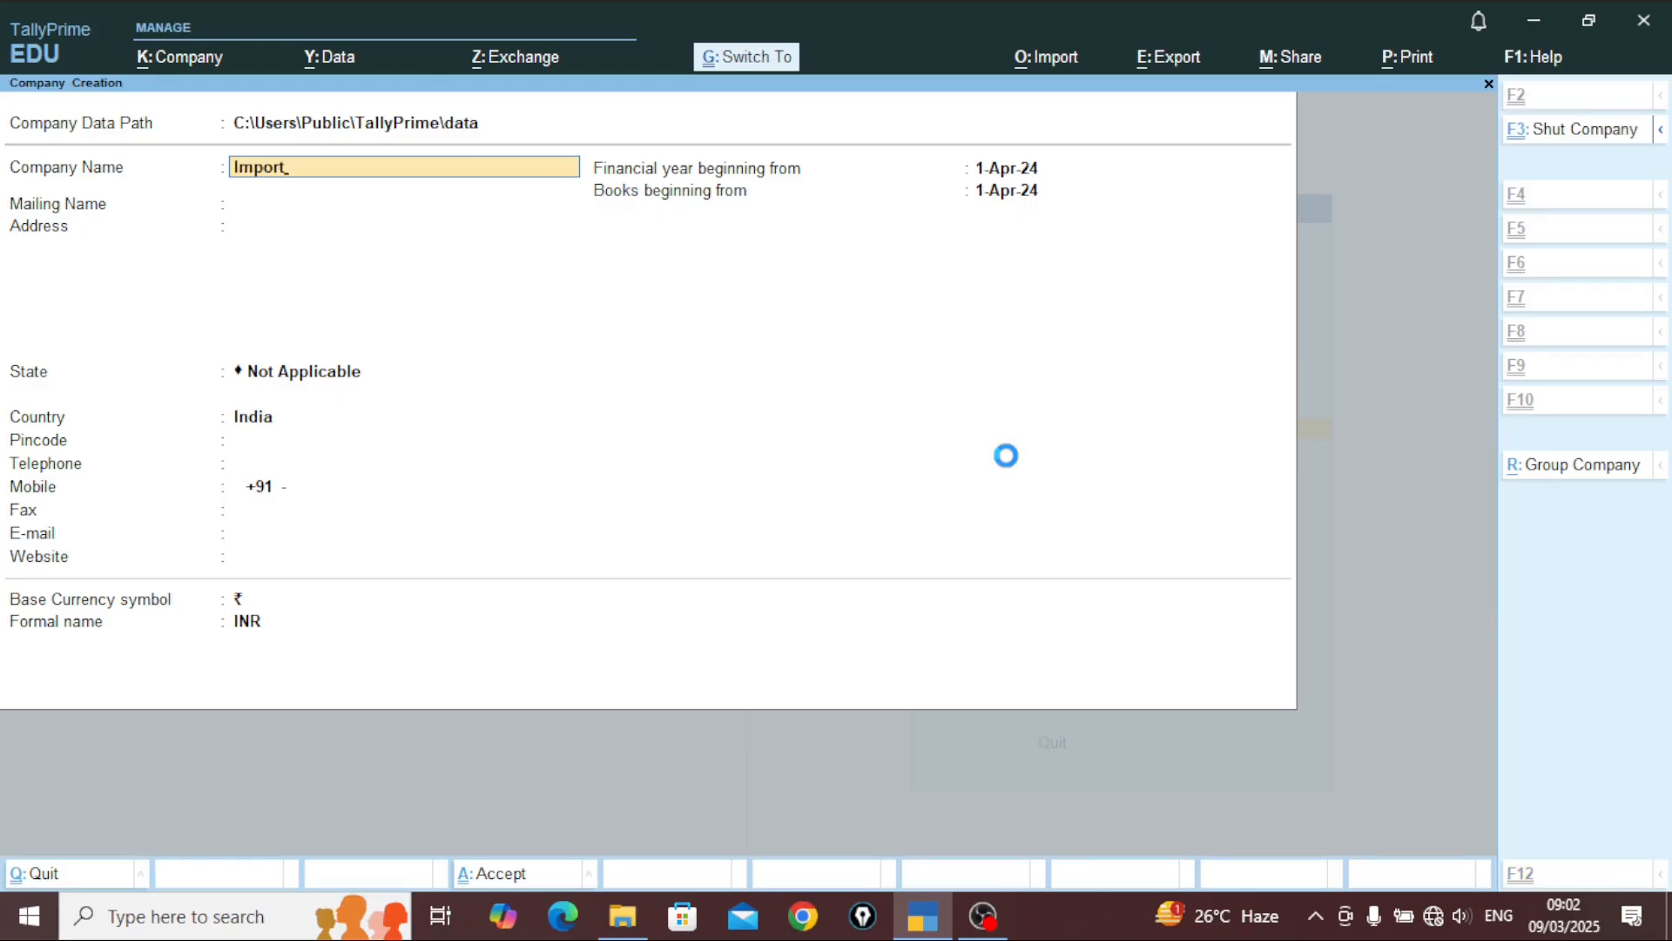
{"action": "key", "text": "ctrl+a"}
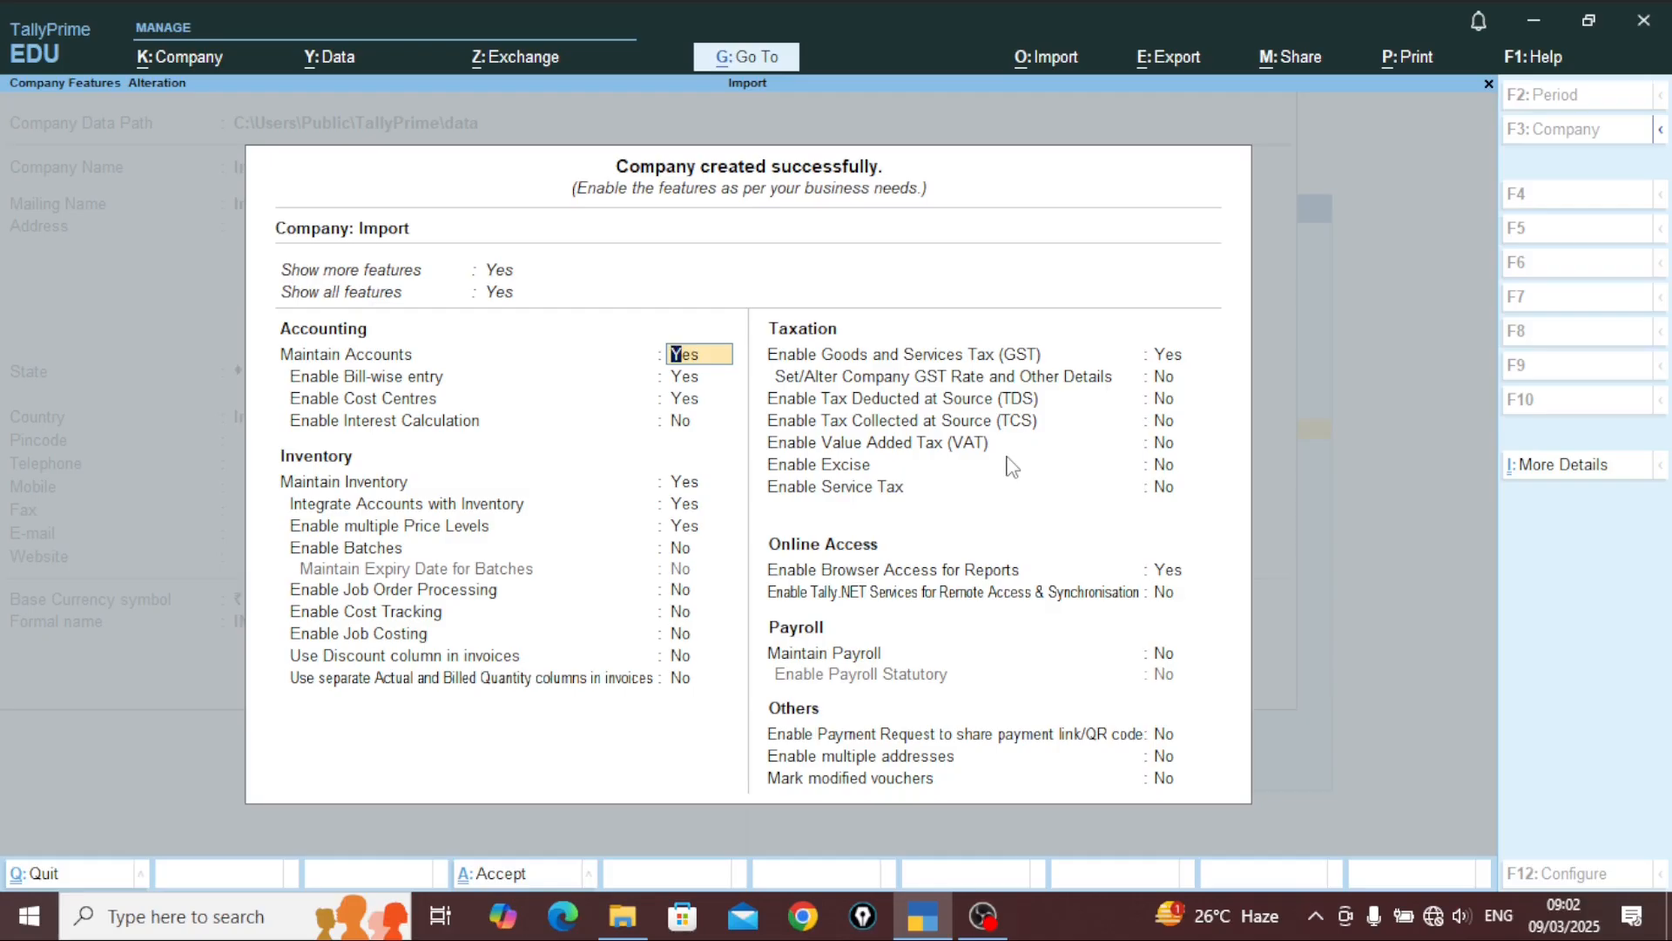
{"action": "key", "text": "Return"}
{"action": "key", "text": "Return"}
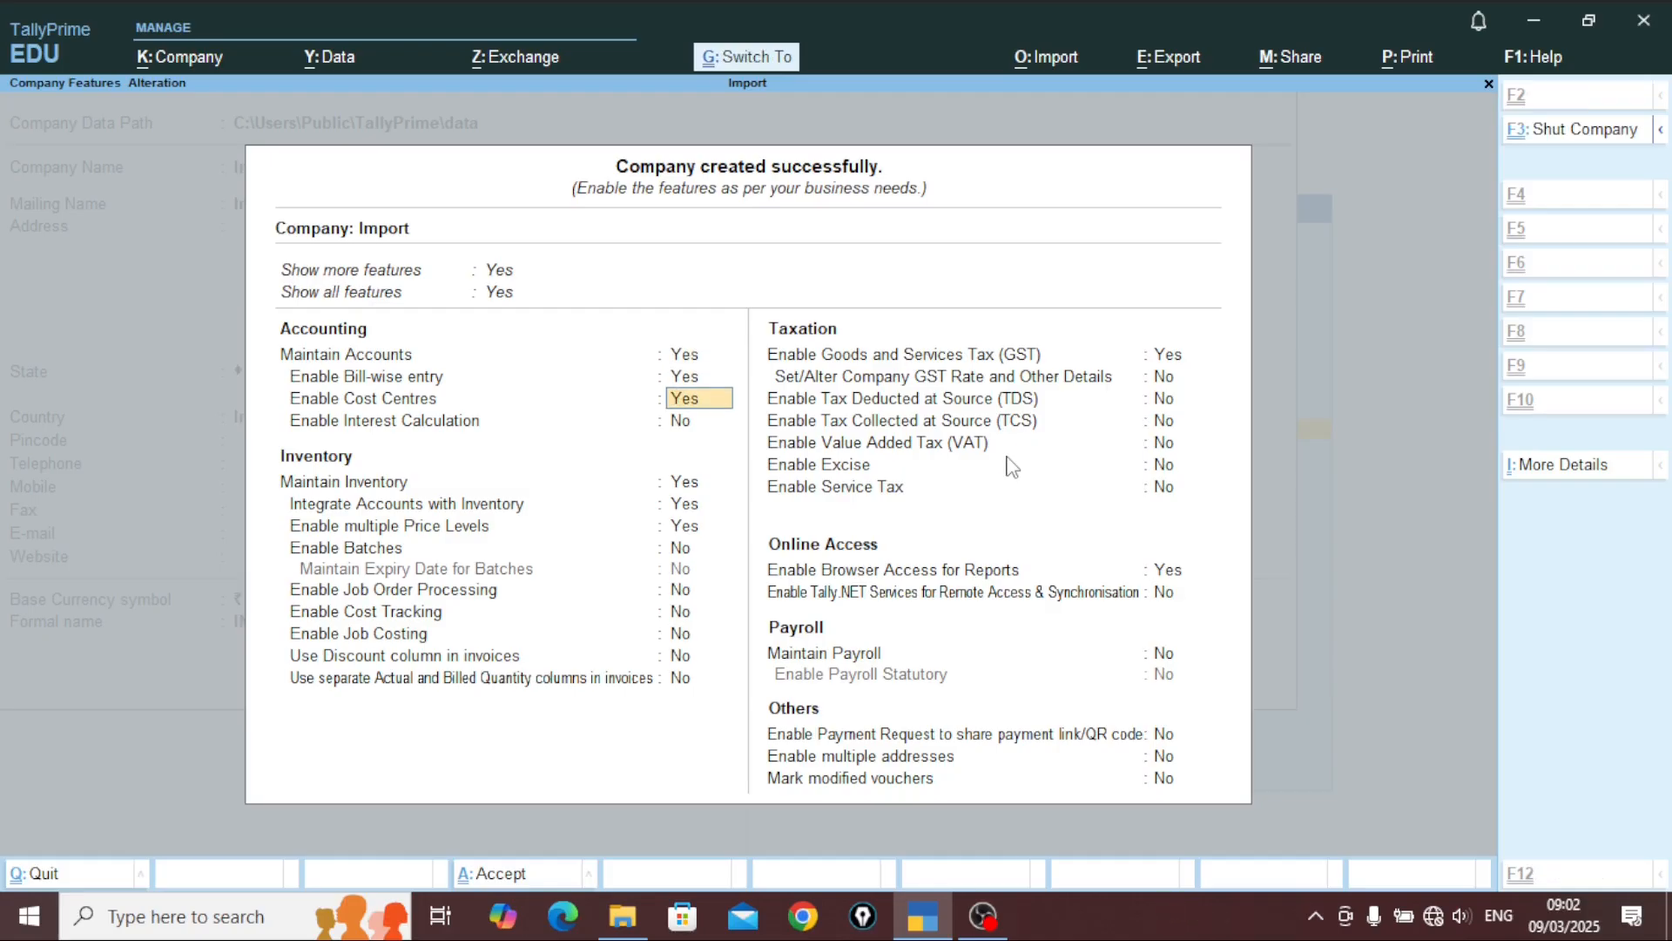
{"action": "key", "text": "ctrl+a"}
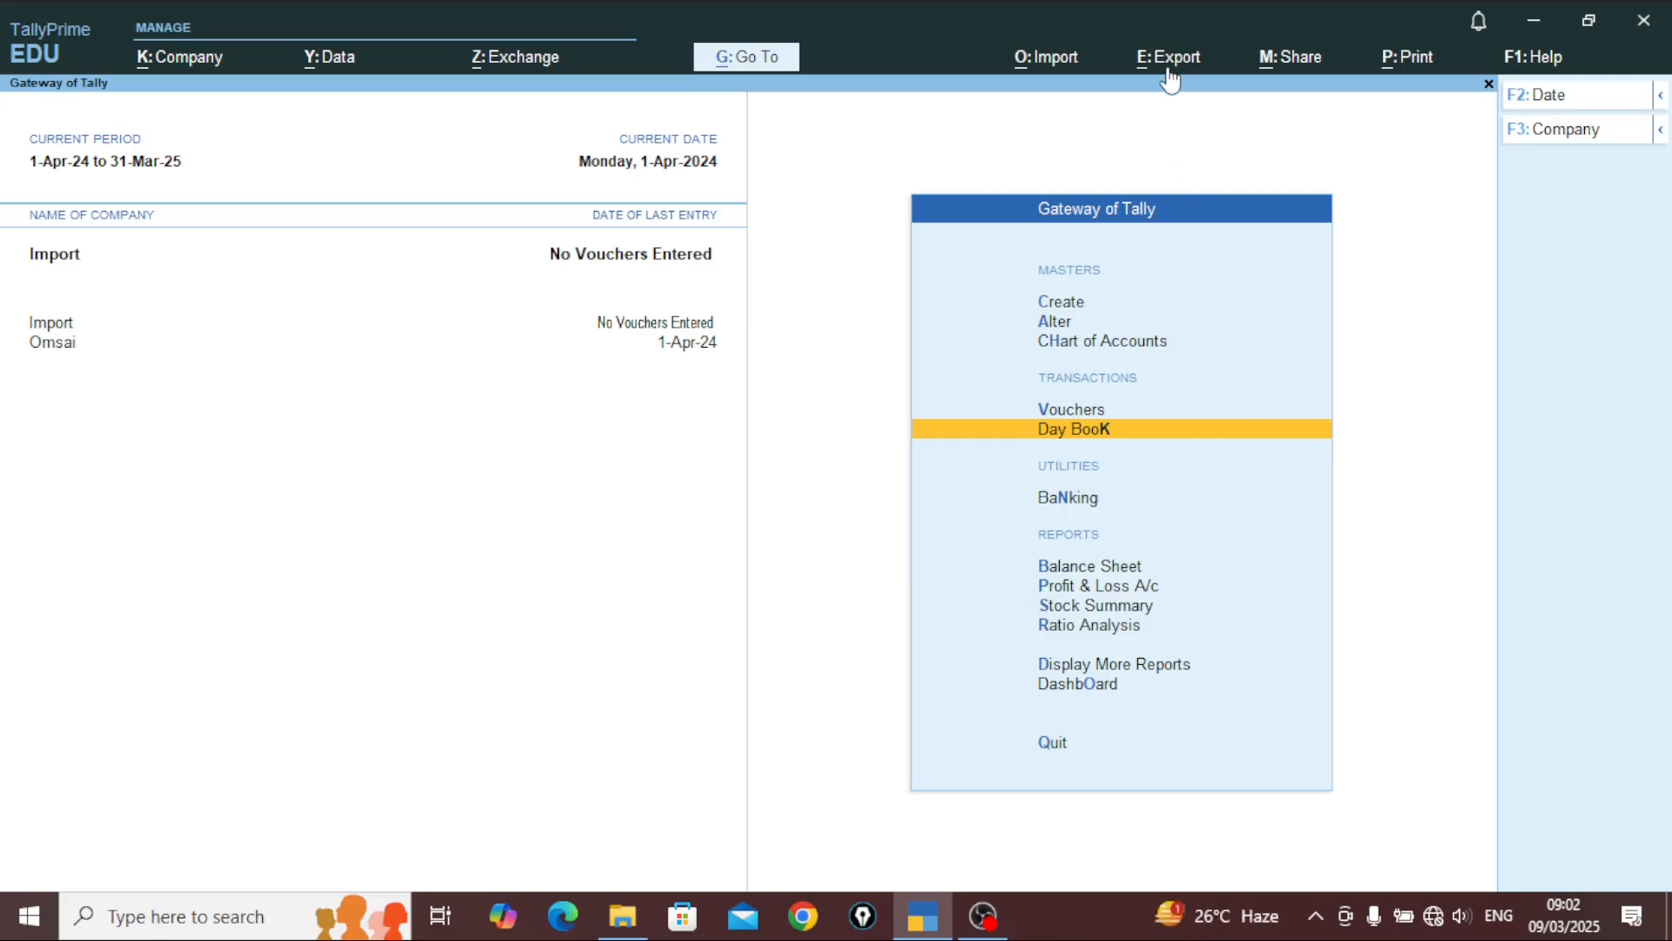
Step: Start a transactions import in XML (Data Interchange) format and select aman.xml from the Desktop's "transfer data" folder as the file
{"action": "left_click", "coordinate": [1048, 61]}
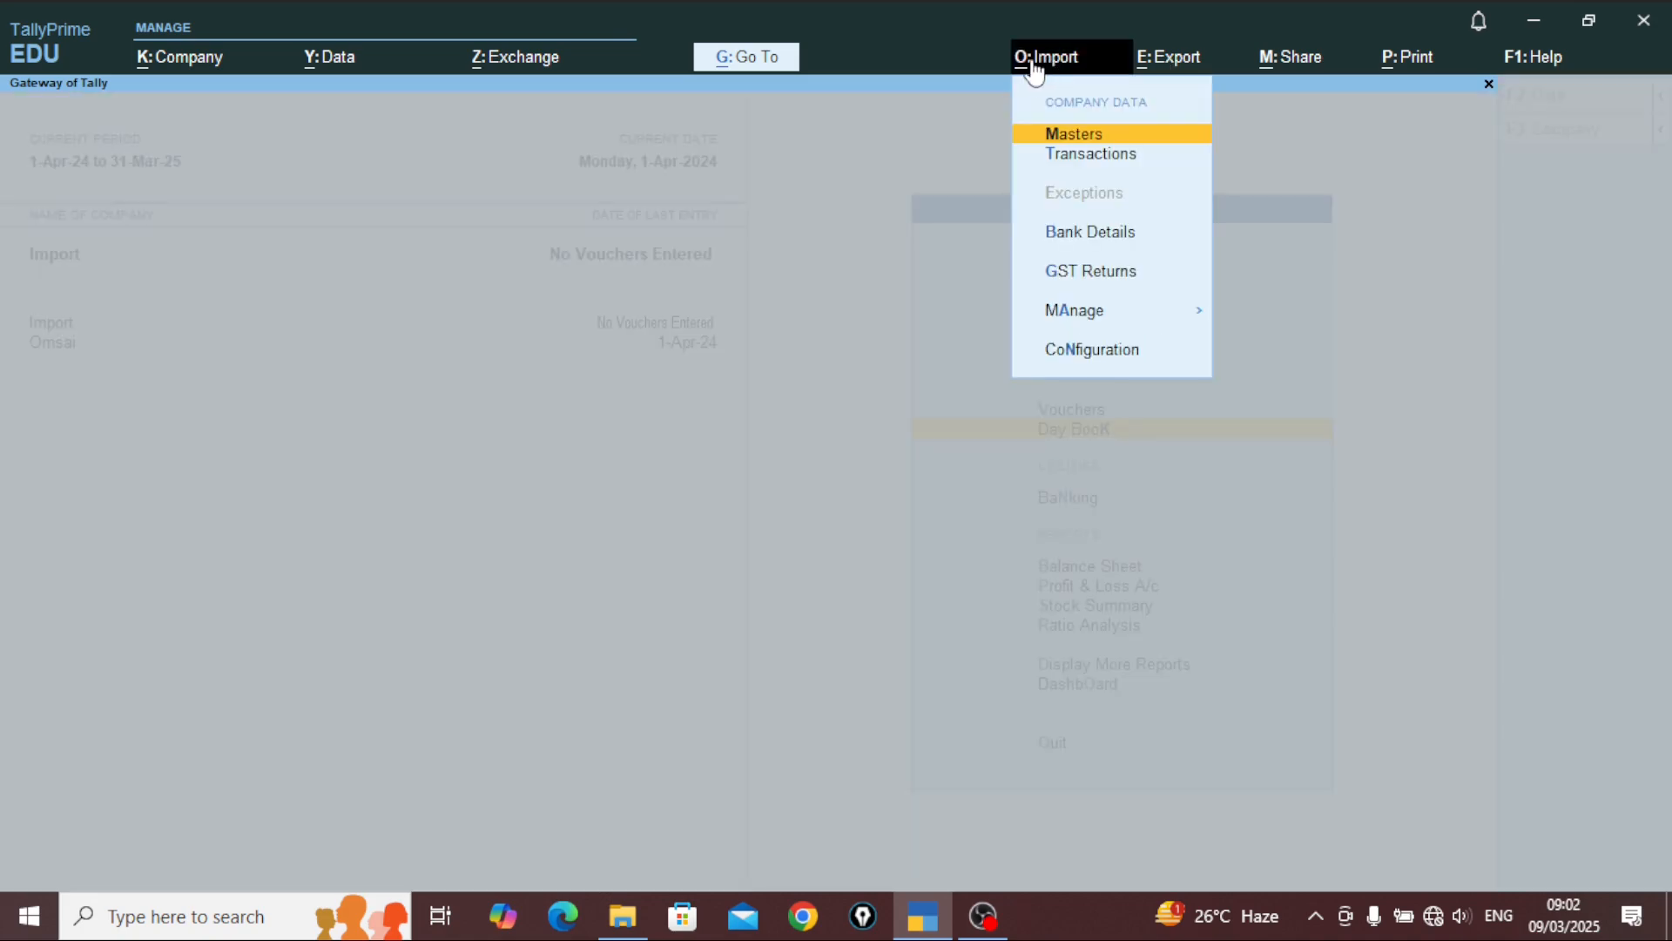
{"action": "key", "text": "Down"}
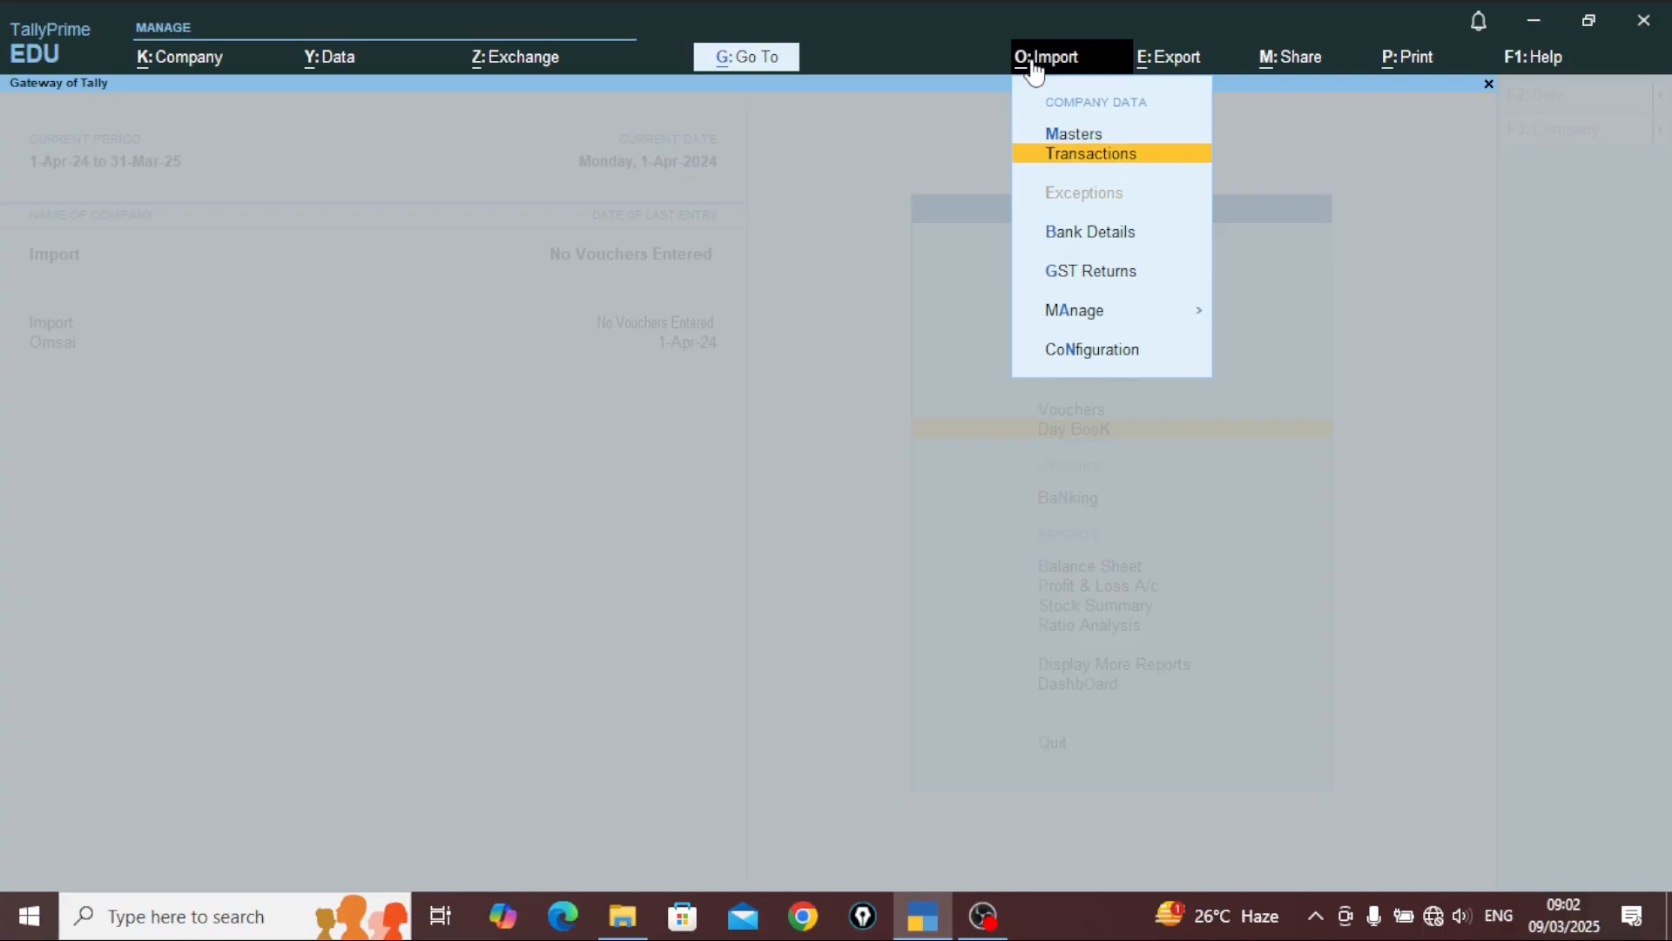
{"action": "key", "text": "Return"}
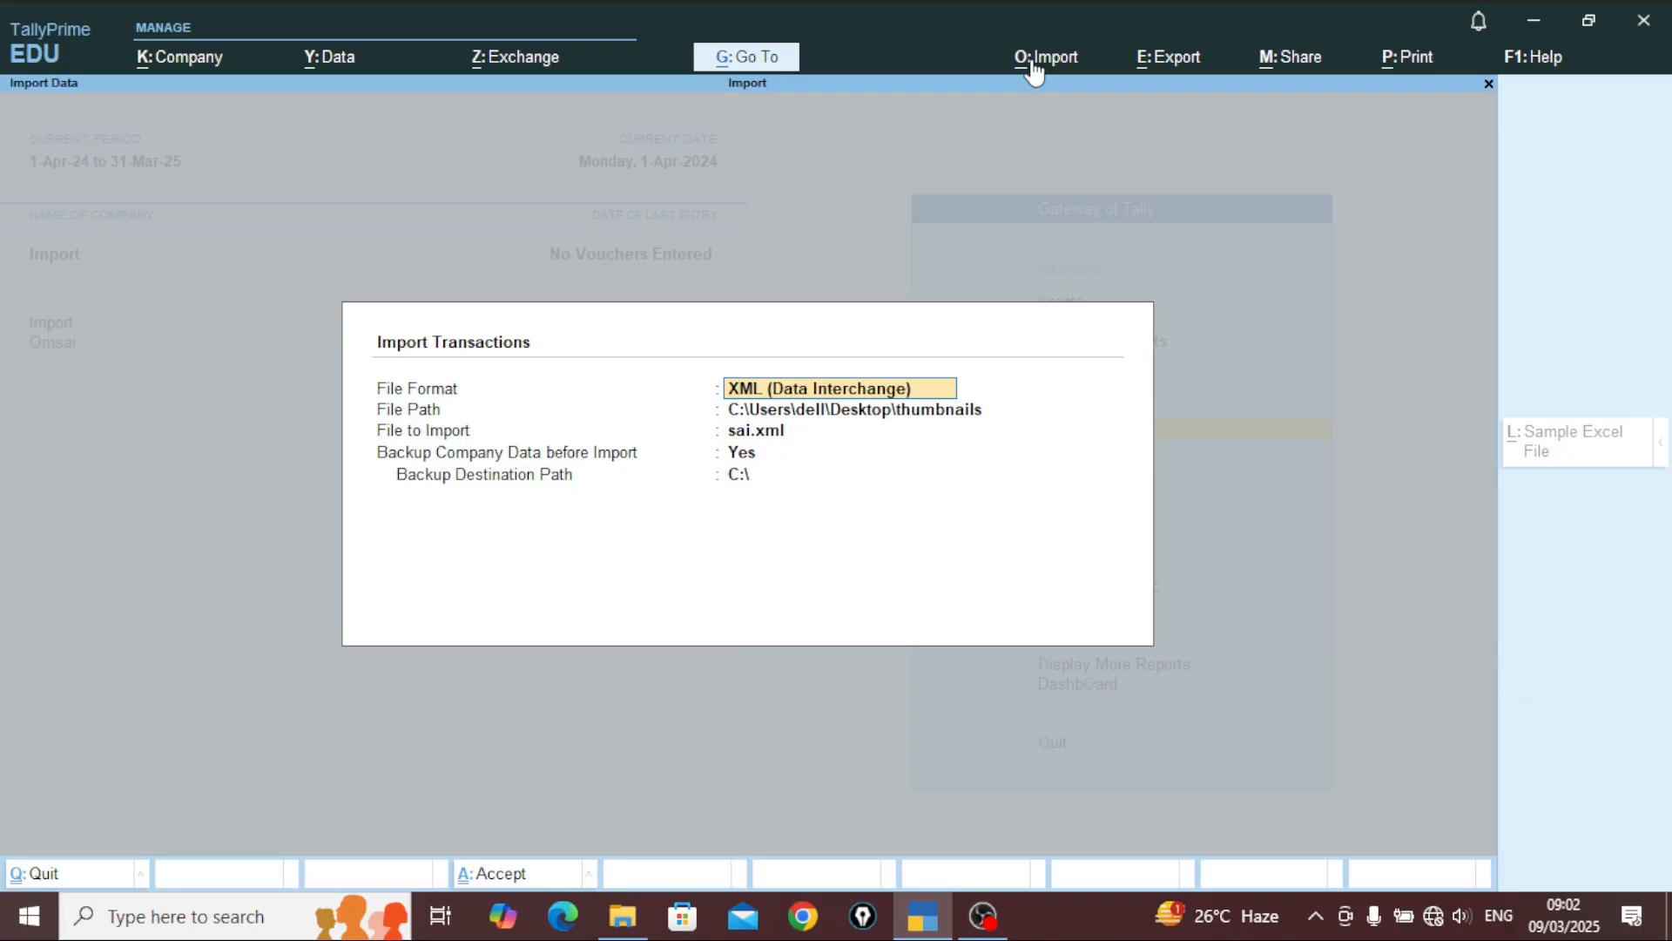
{"action": "key", "text": "Return"}
{"action": "key", "text": "Return"}
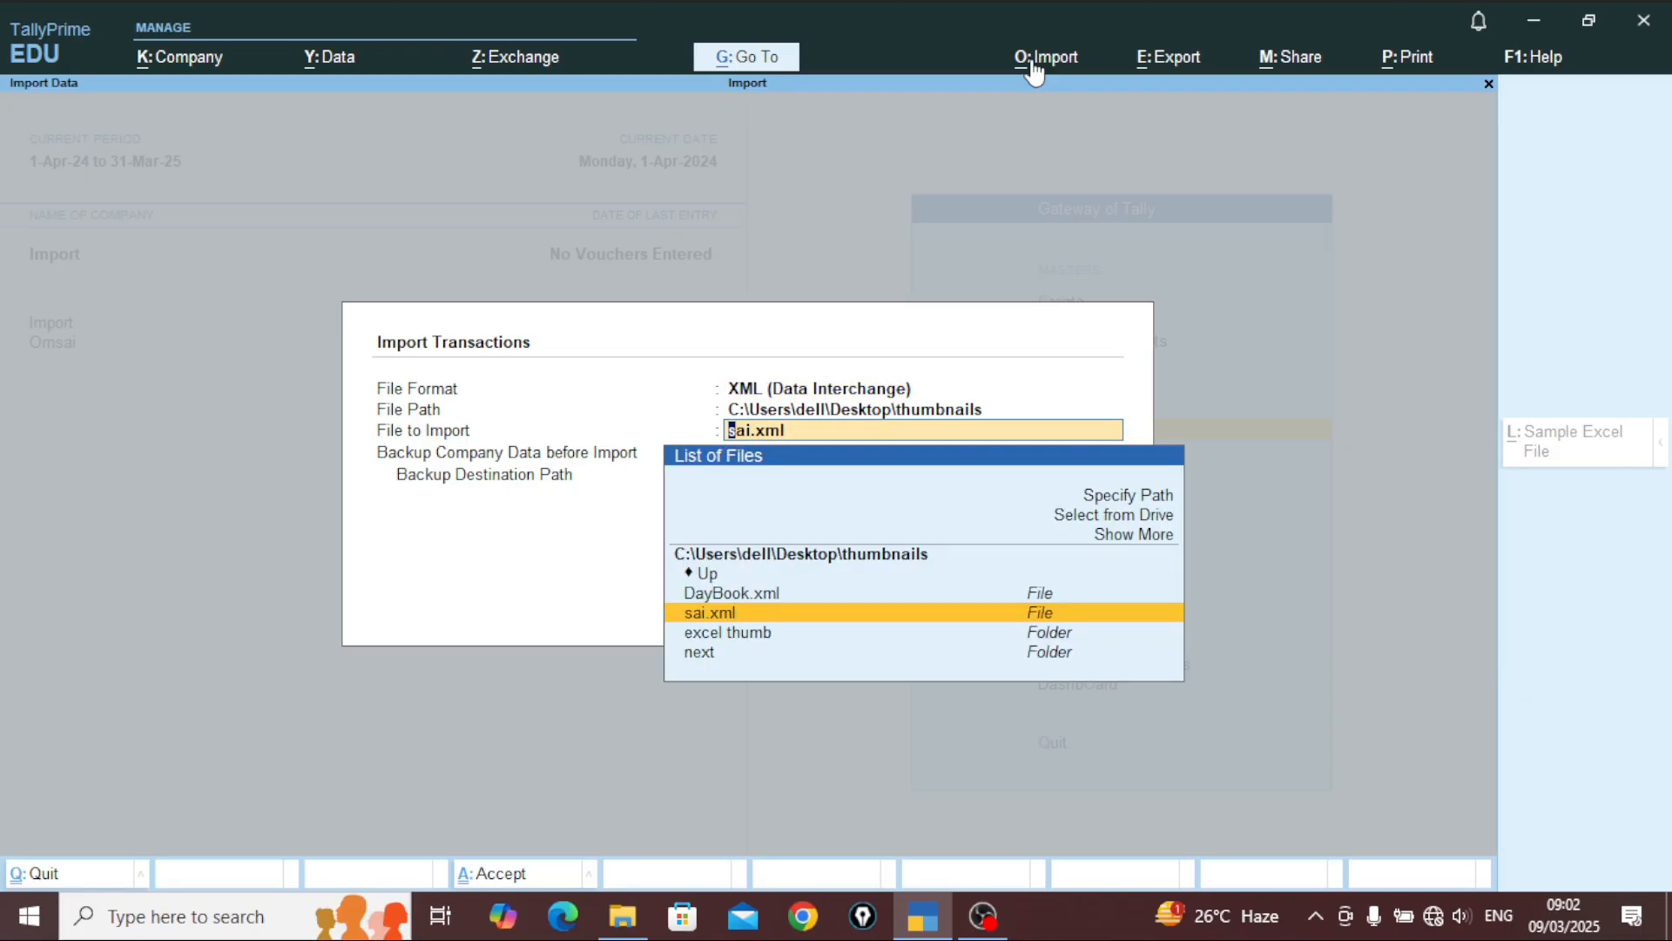
{"action": "key", "text": "Up"}
{"action": "key", "text": "Up"}
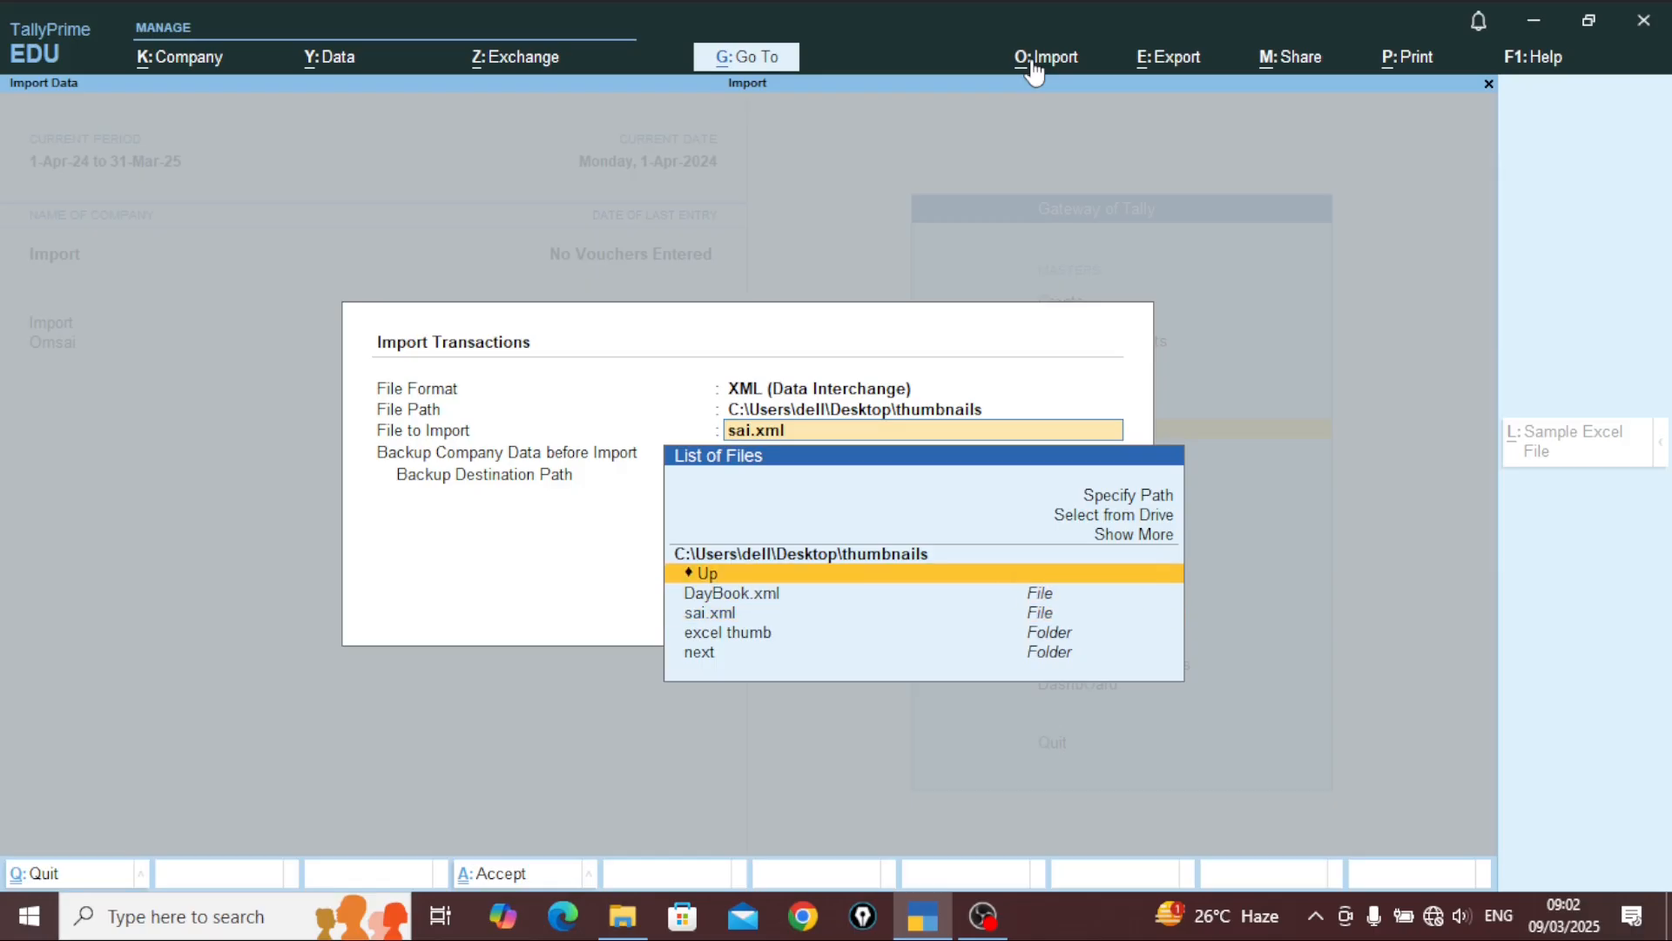
{"action": "key", "text": "Return"}
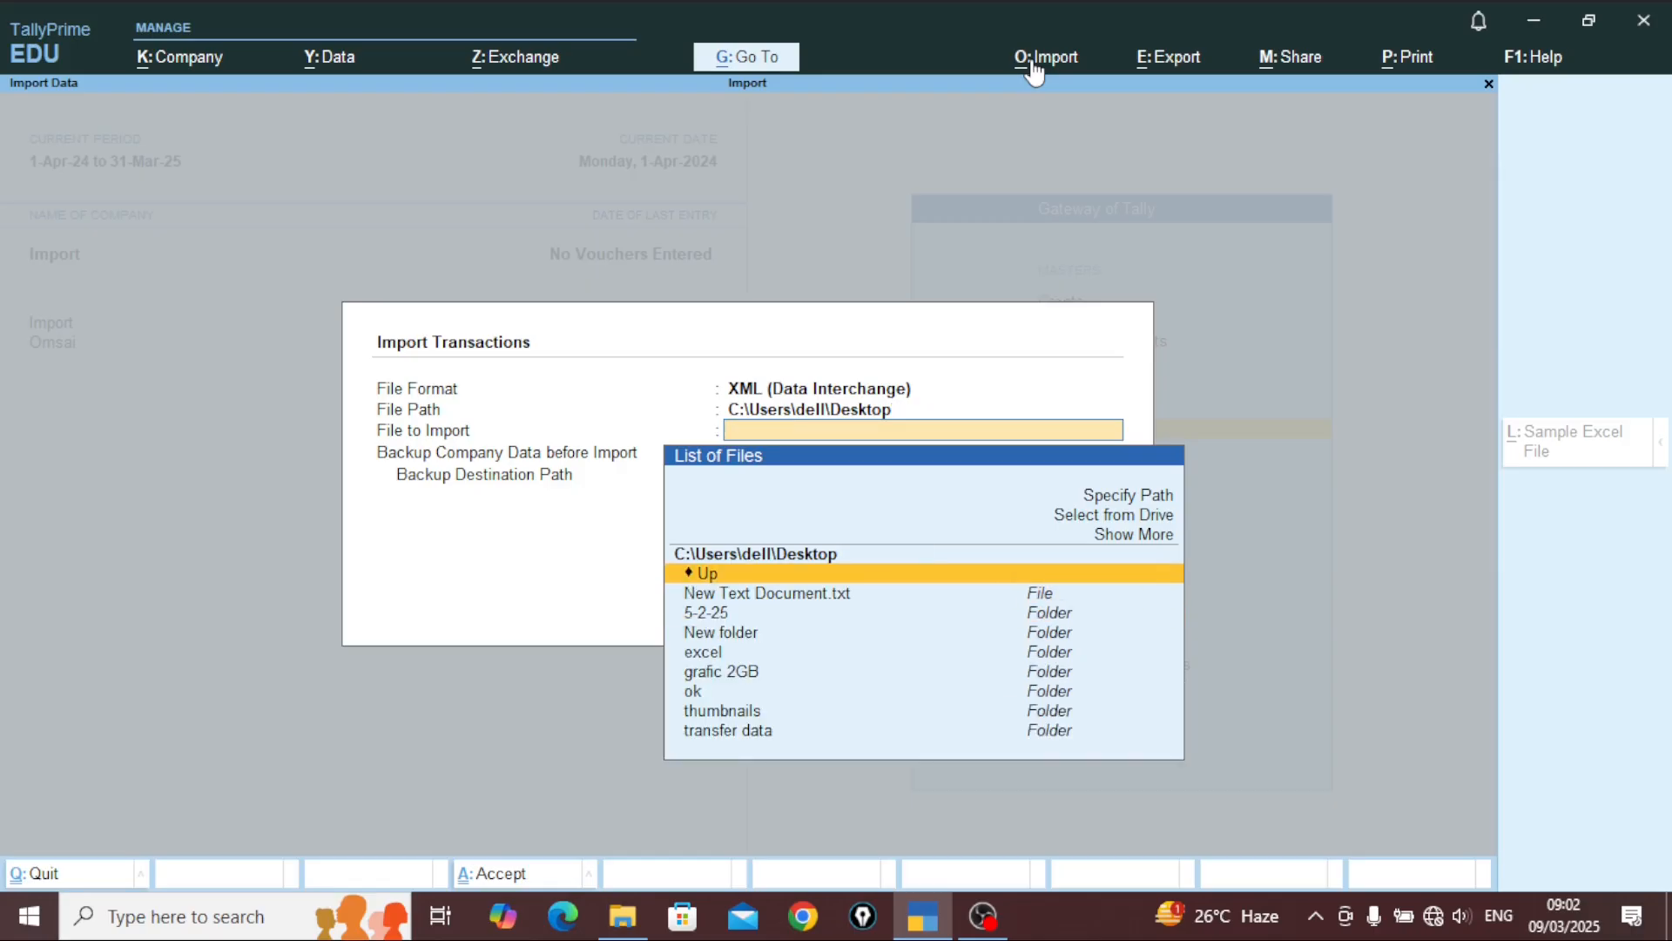
{"action": "key", "text": "Down"}
{"action": "key", "text": "Down"}
{"action": "key", "text": "Down"}
{"action": "key", "text": "Down"}
{"action": "key", "text": "Down"}
{"action": "key", "text": "Down"}
{"action": "key", "text": "Down"}
{"action": "key", "text": "Down"}
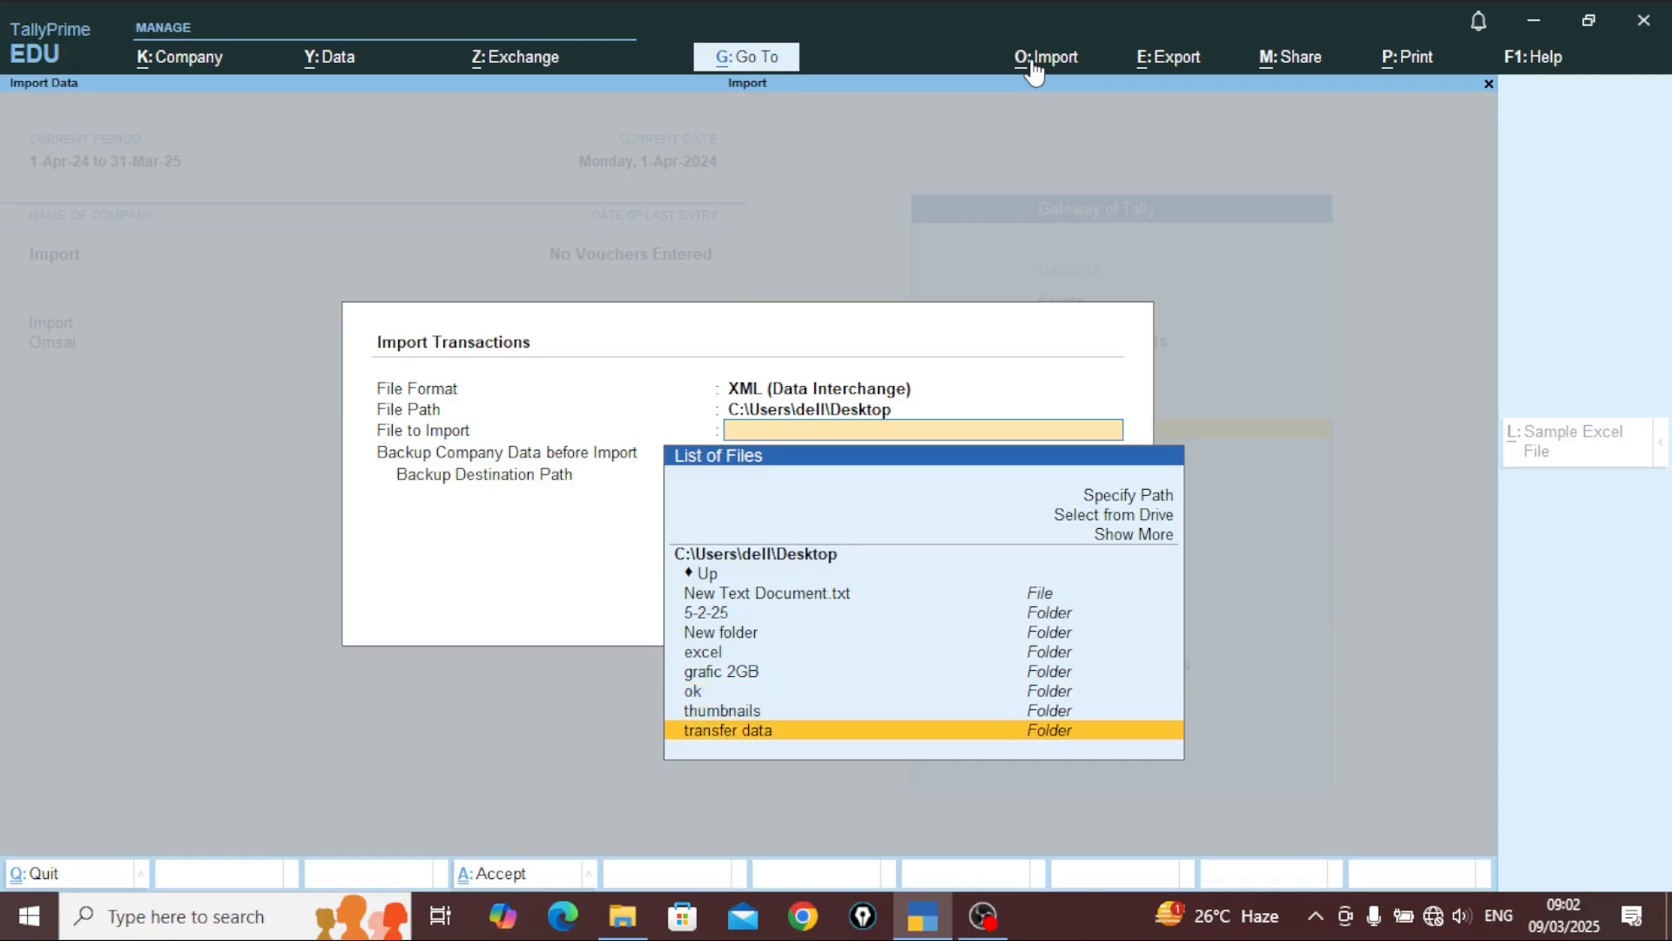
{"action": "key", "text": "Return"}
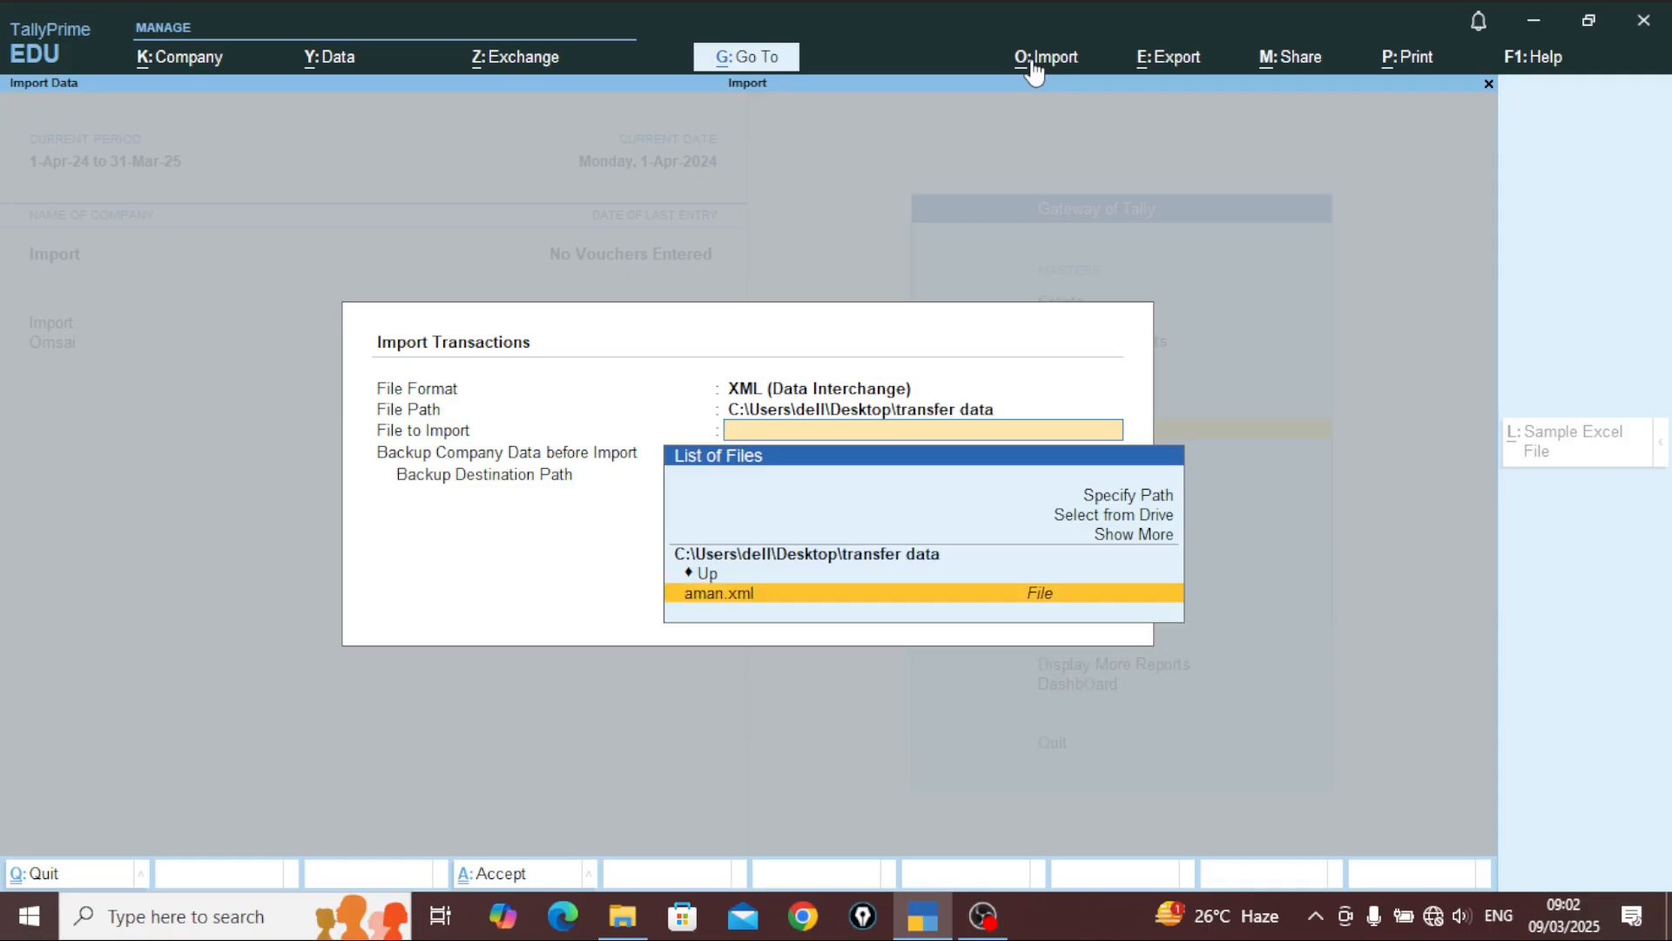
{"action": "key", "text": "Return"}
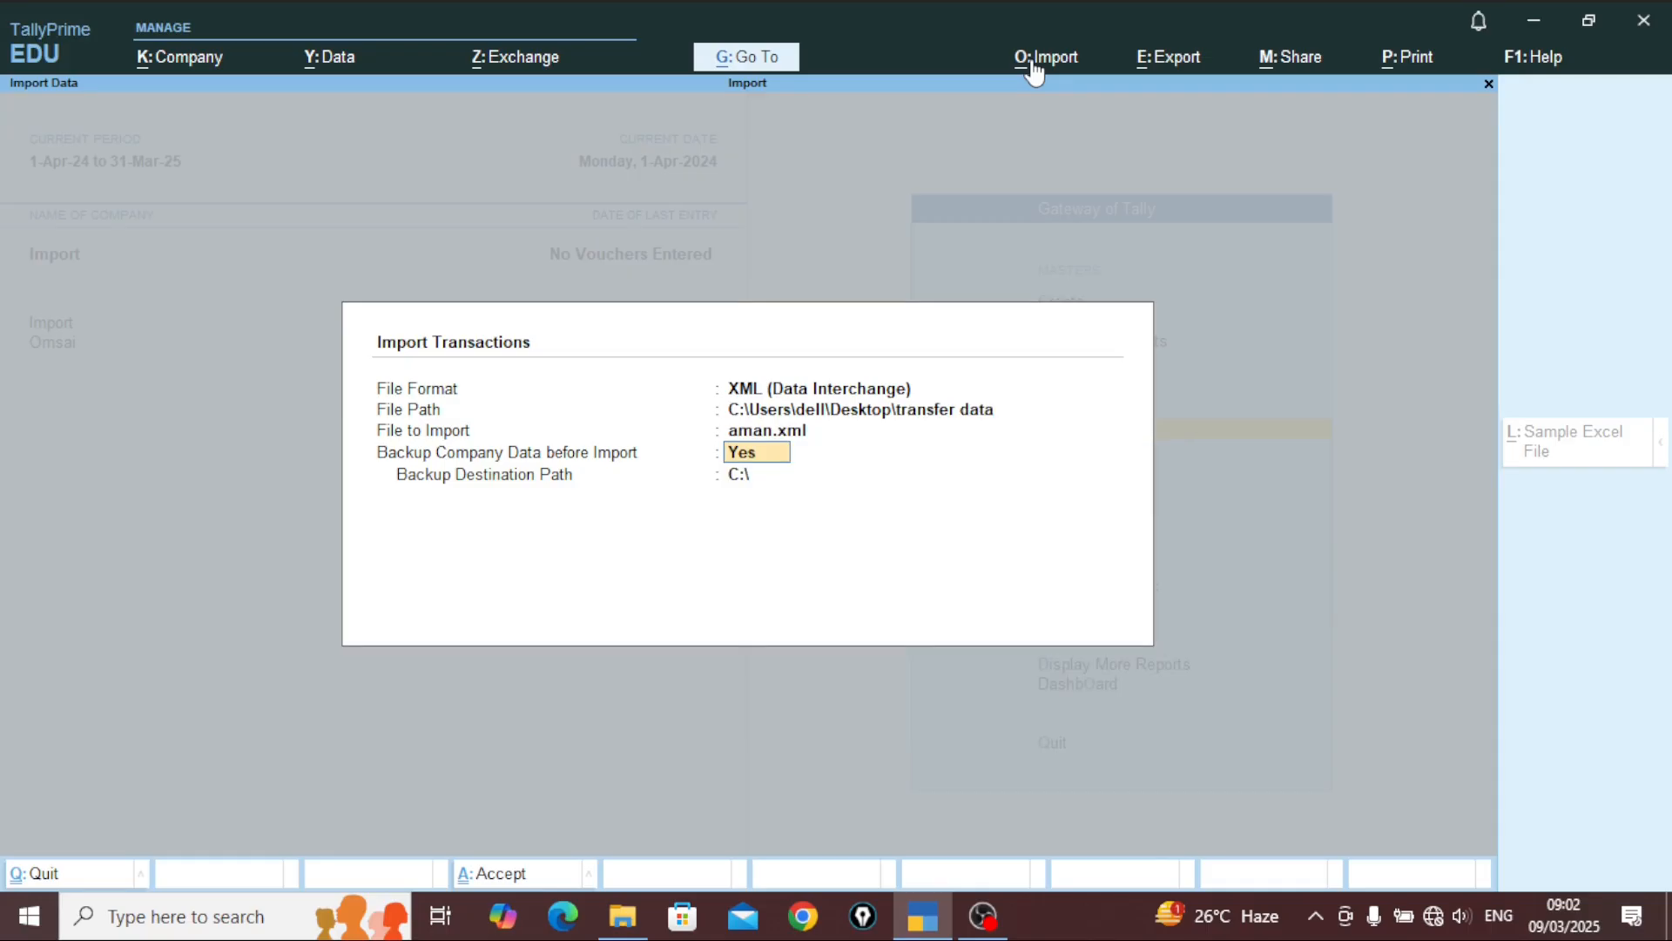
Step: Keep the company data backup enabled with C:\ as its destination and import the transactions
{"action": "key", "text": "Return"}
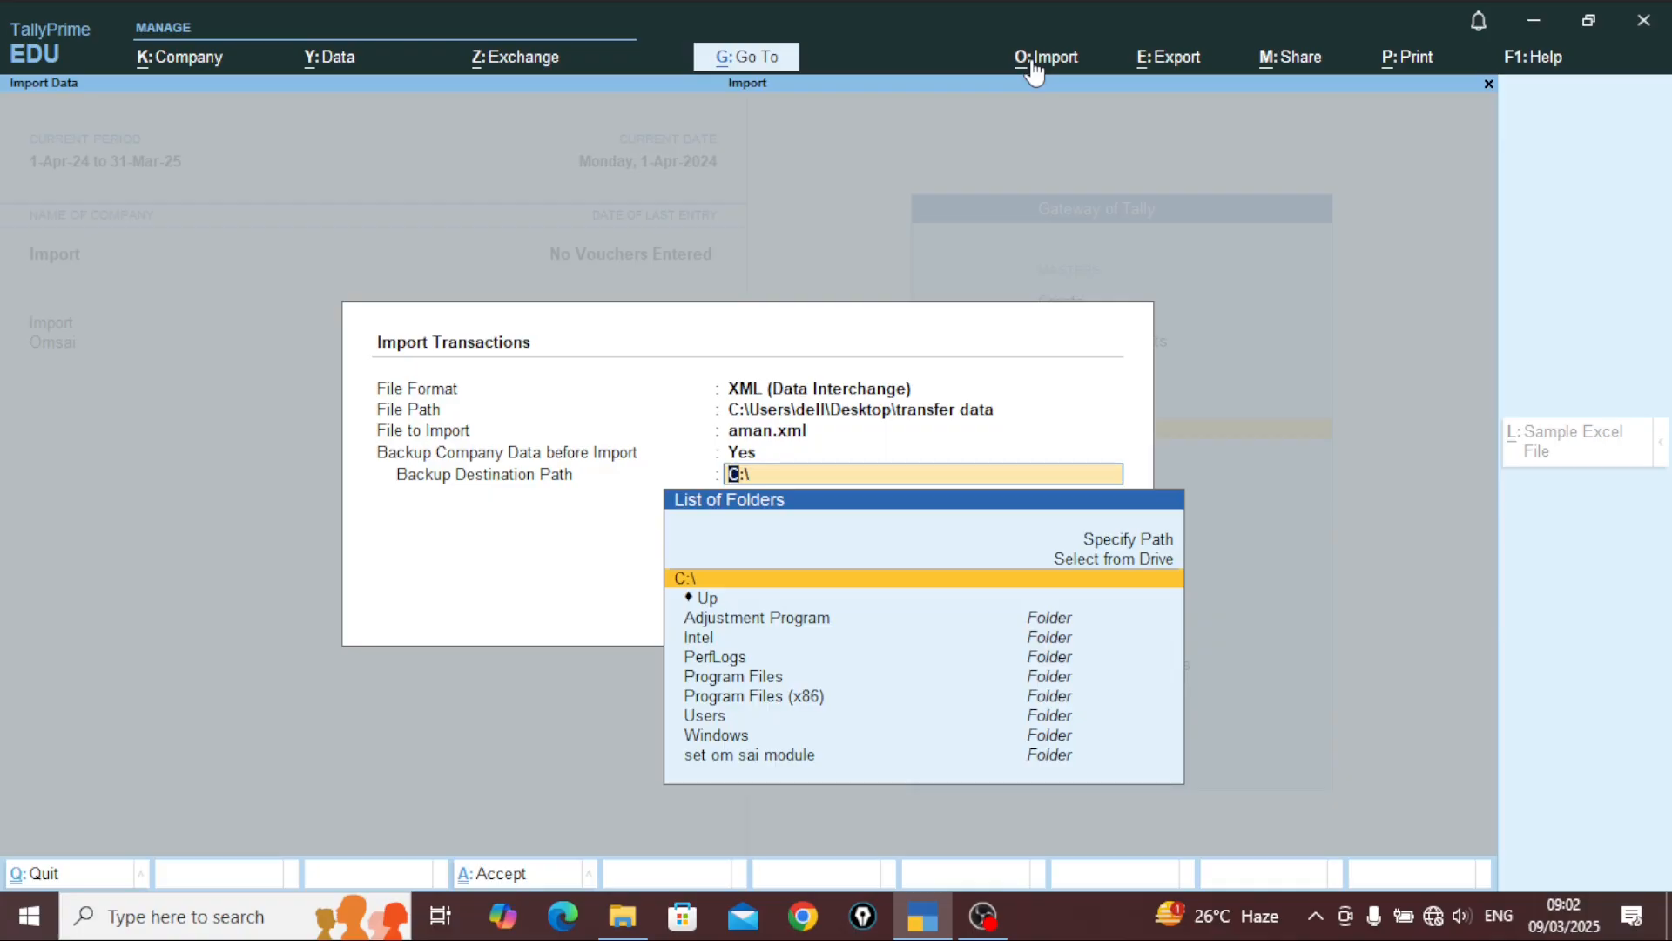
{"action": "key", "text": "Down"}
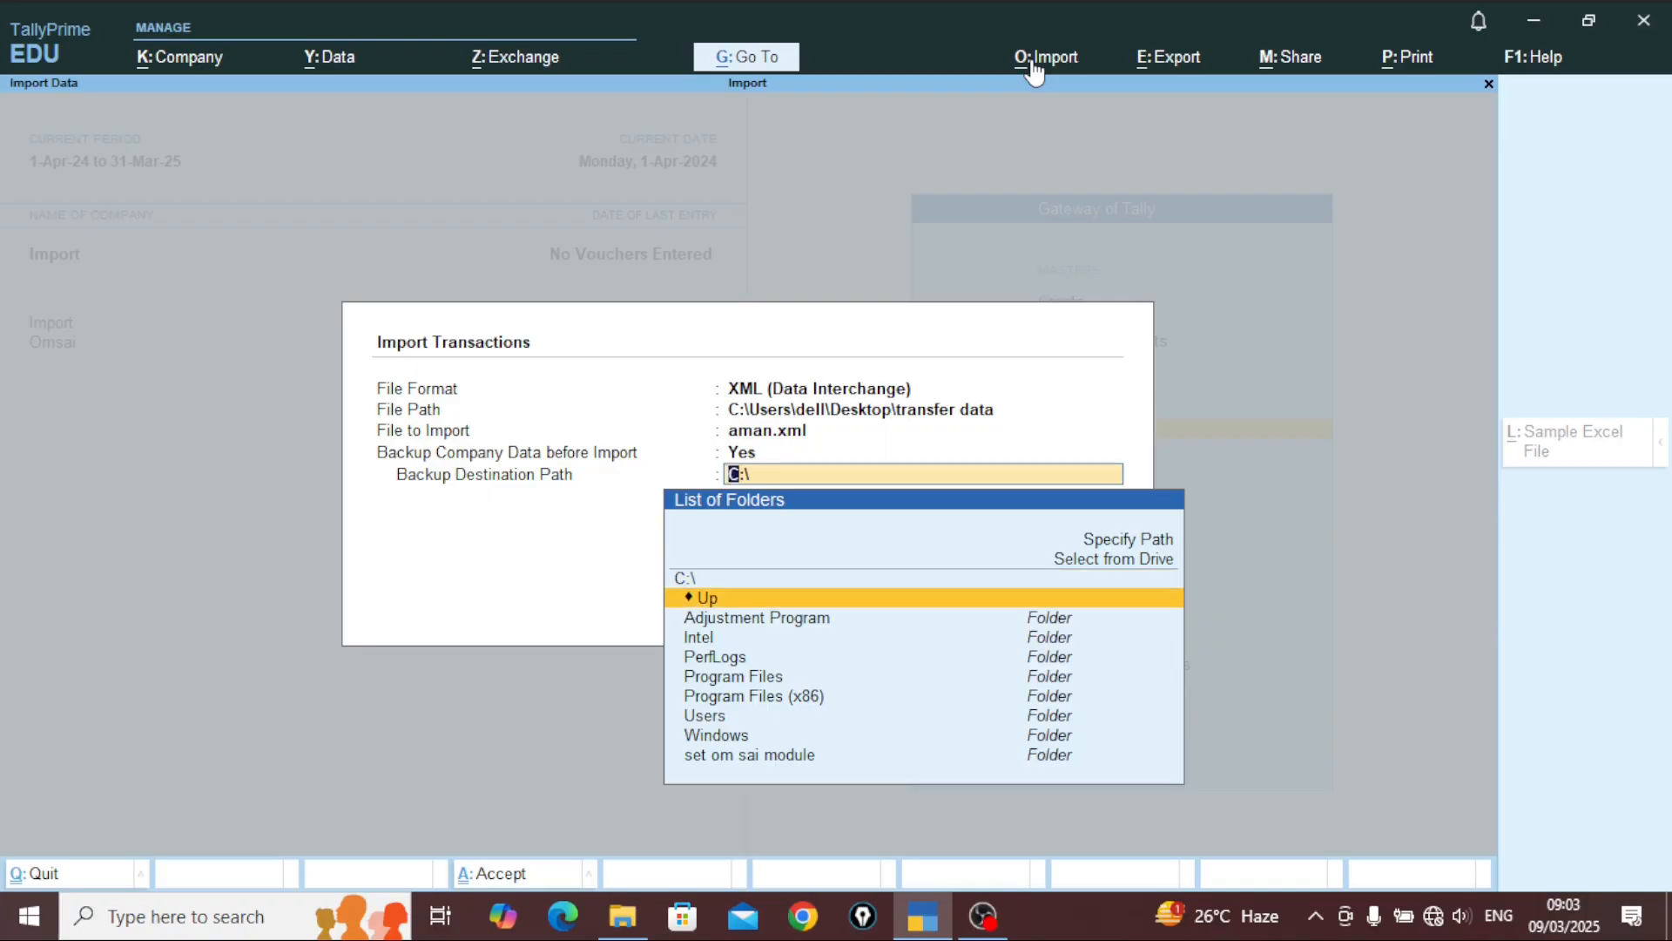
{"action": "key", "text": "Up"}
{"action": "key", "text": "Return"}
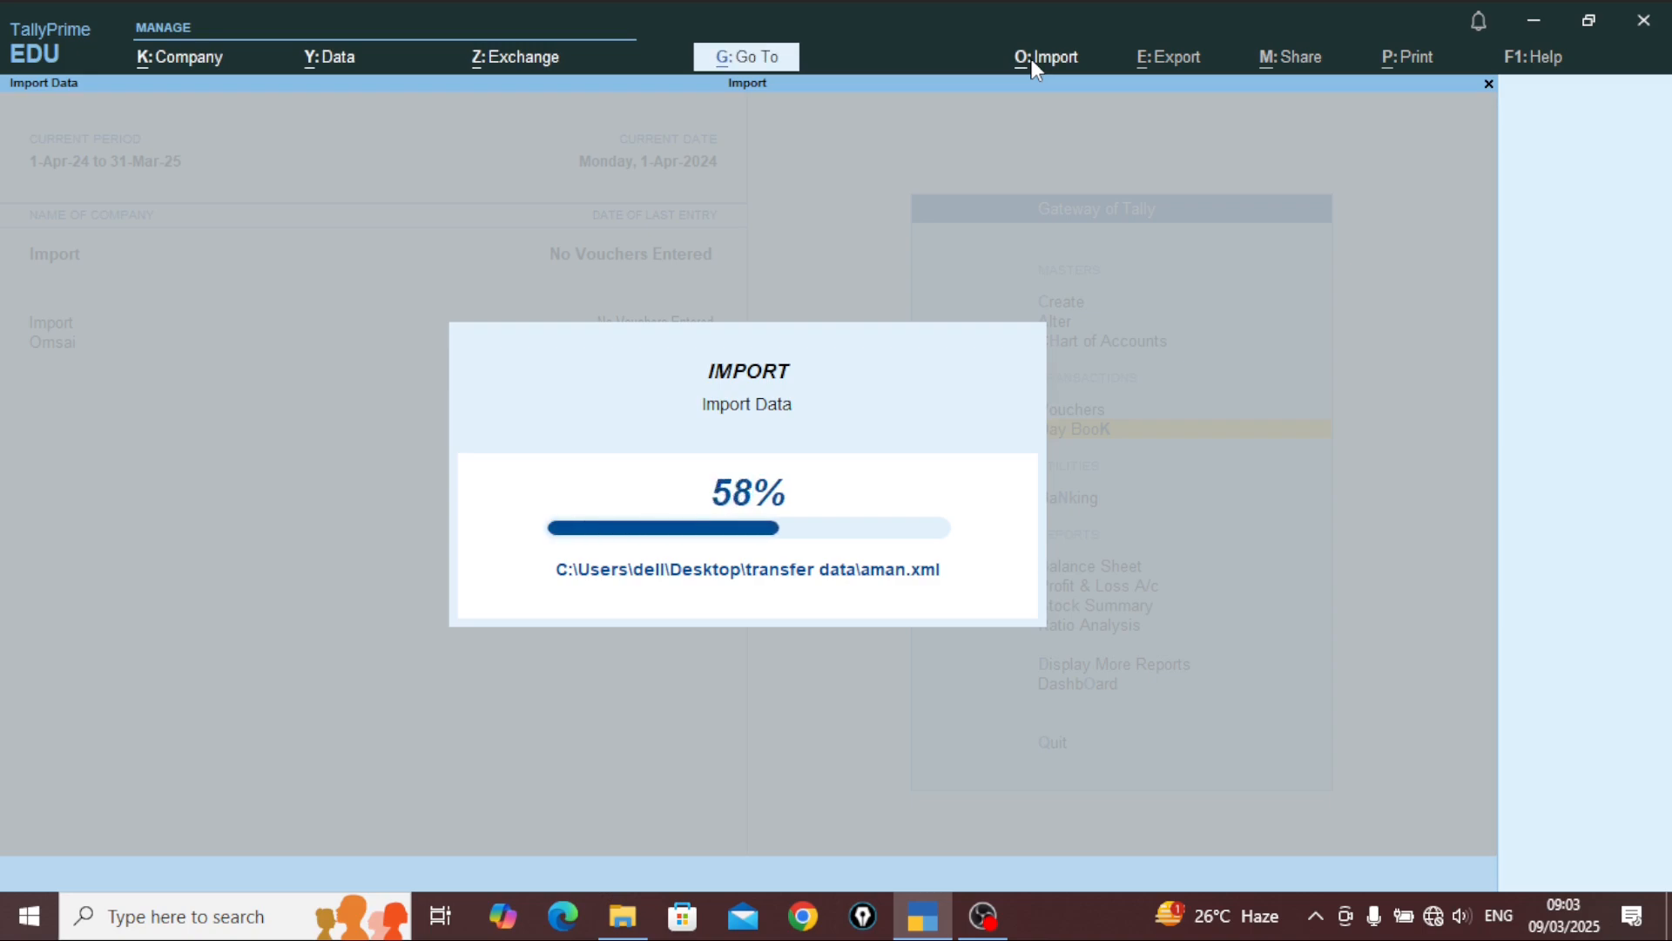
{"action": "key", "text": "Return"}
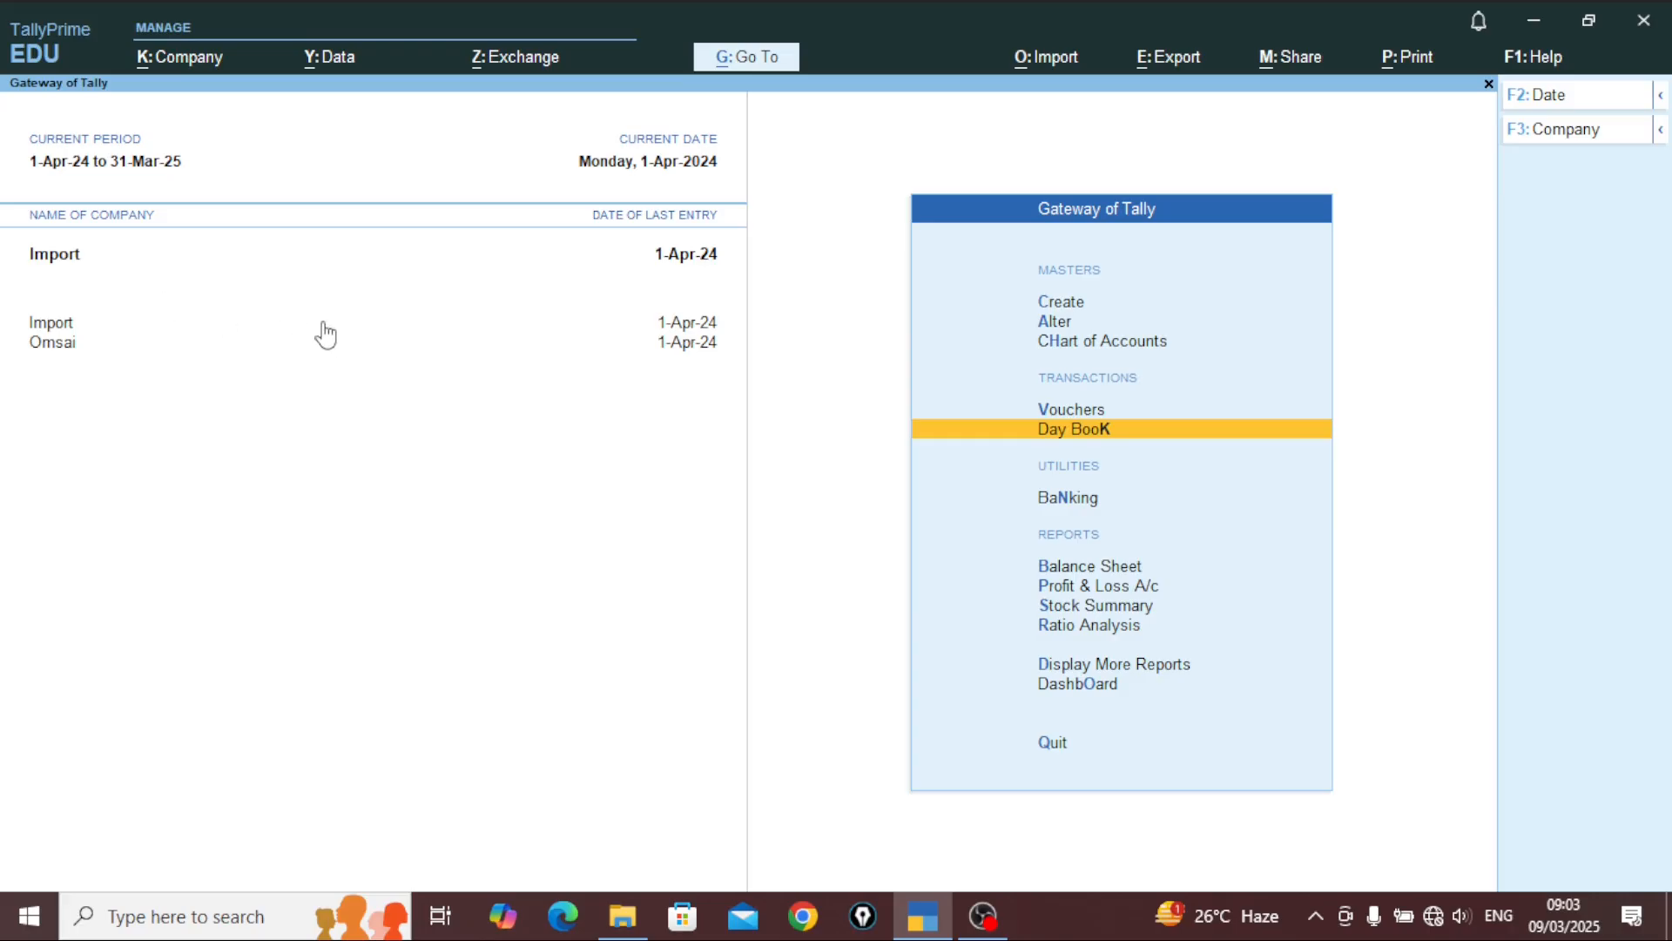
Step: Review the imported vouchers in the Import company's Day Book
{"action": "key", "text": "Down"}
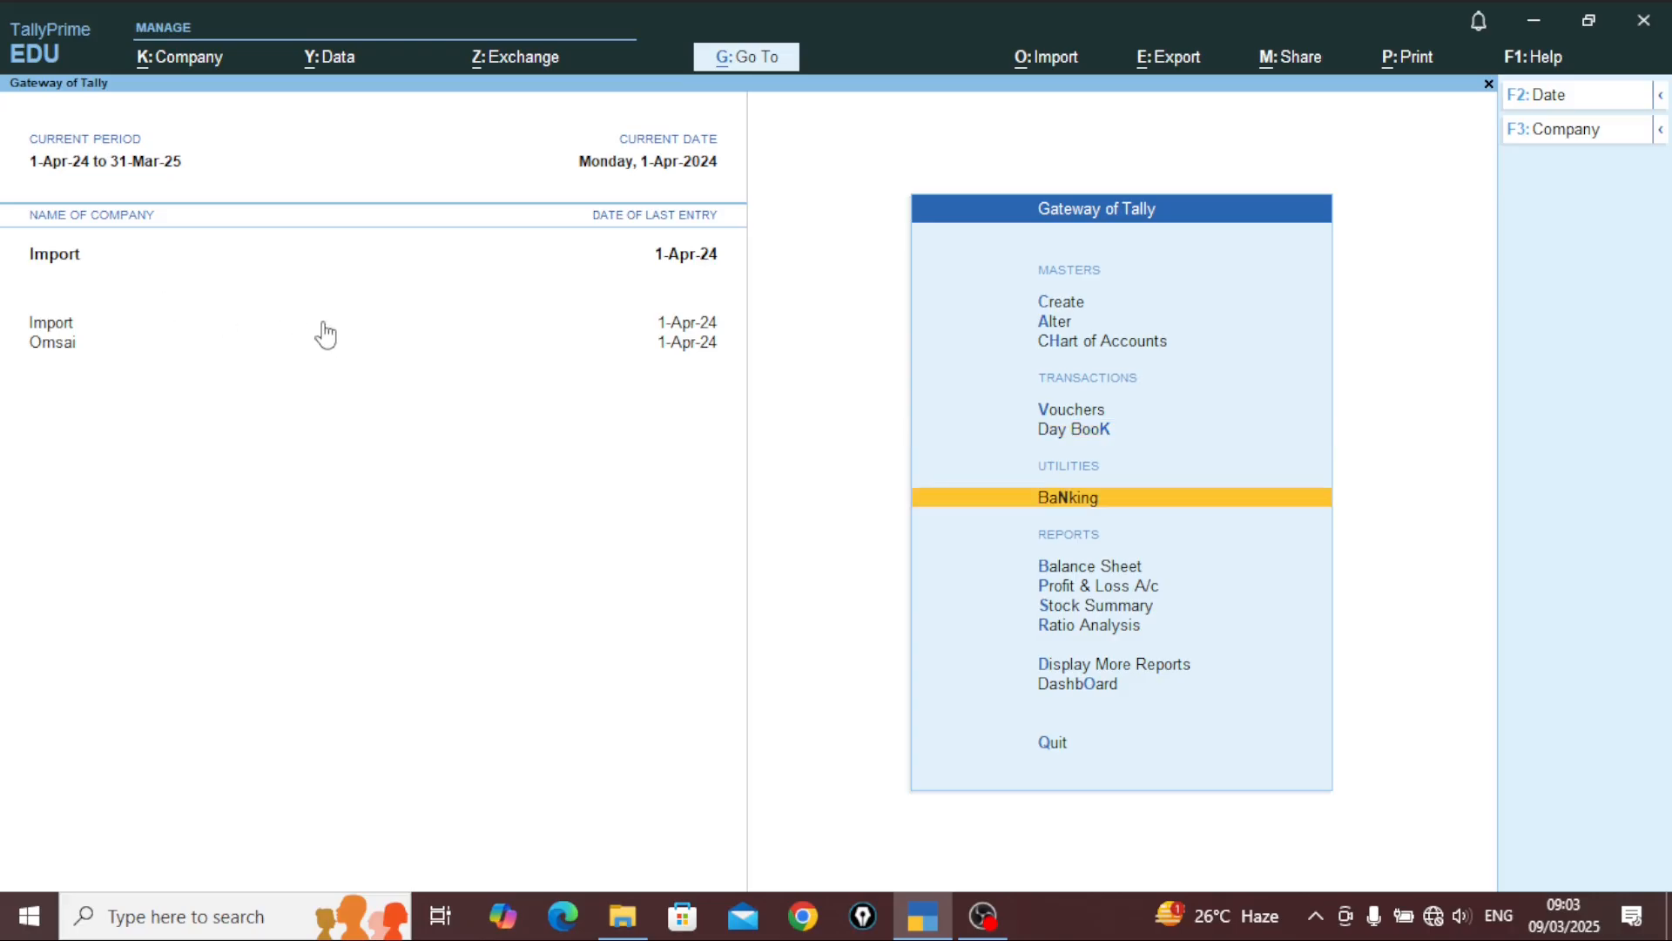
{"action": "key", "text": "Up"}
{"action": "key", "text": "Return"}
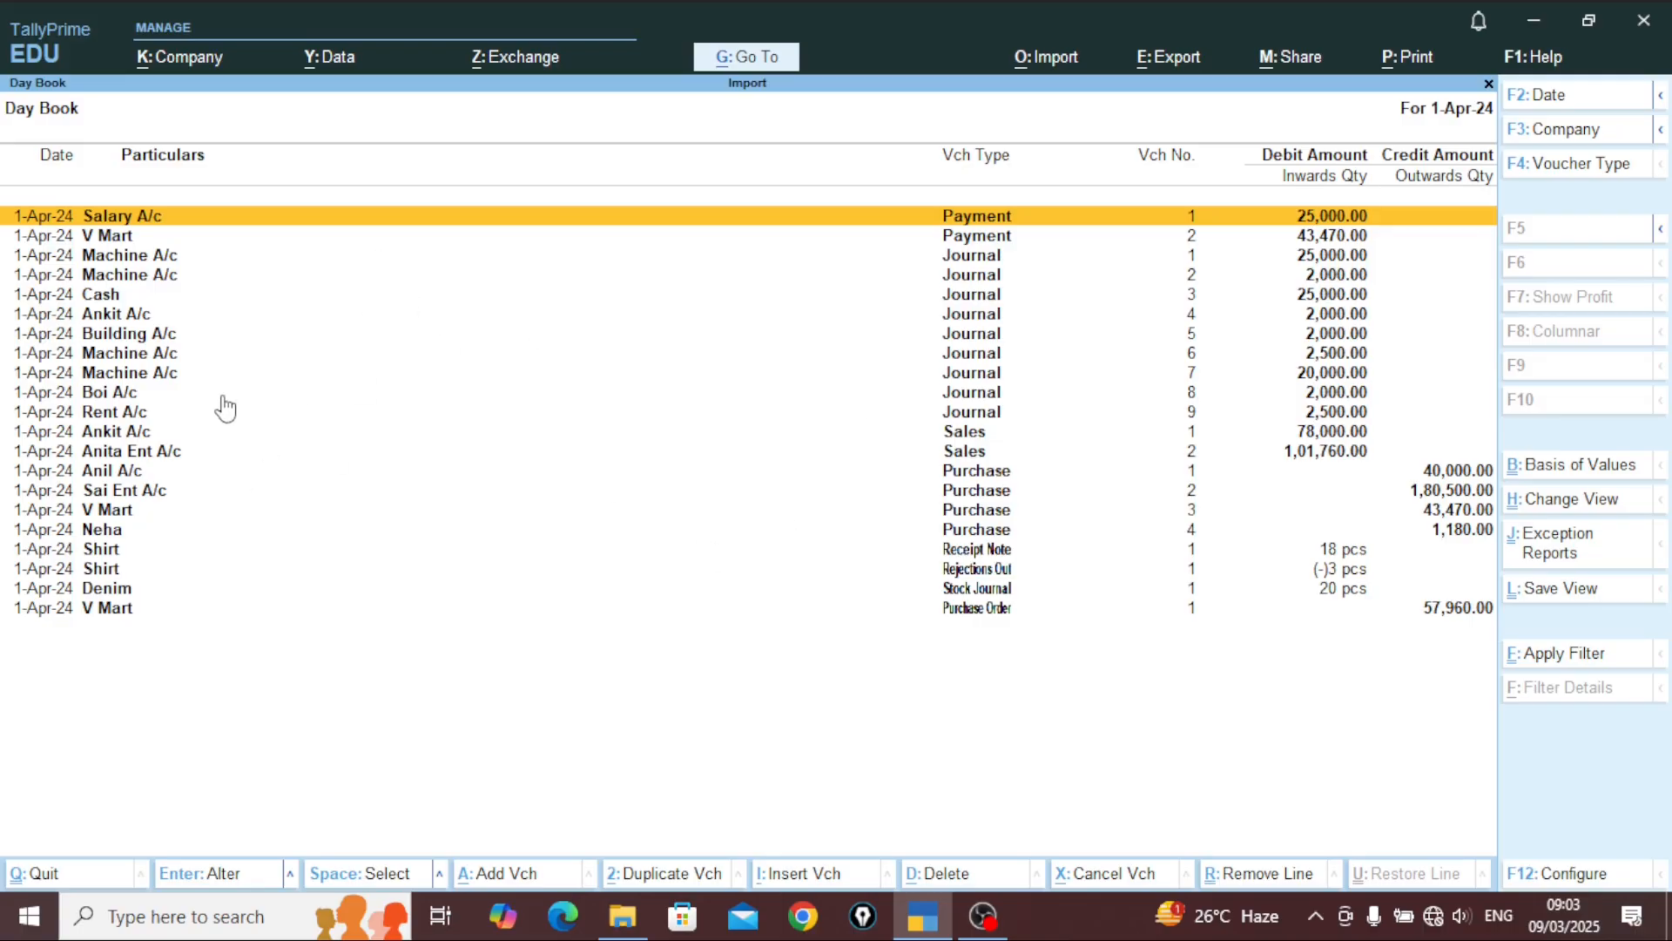
{"action": "key", "text": "Escape"}
Step: Check the list of ledgers available for alteration in the Import company, then return to the Gateway of Tally
{"action": "key", "text": "Up"}
{"action": "key", "text": "Up"}
{"action": "key", "text": "Up"}
{"action": "key", "text": "Up"}
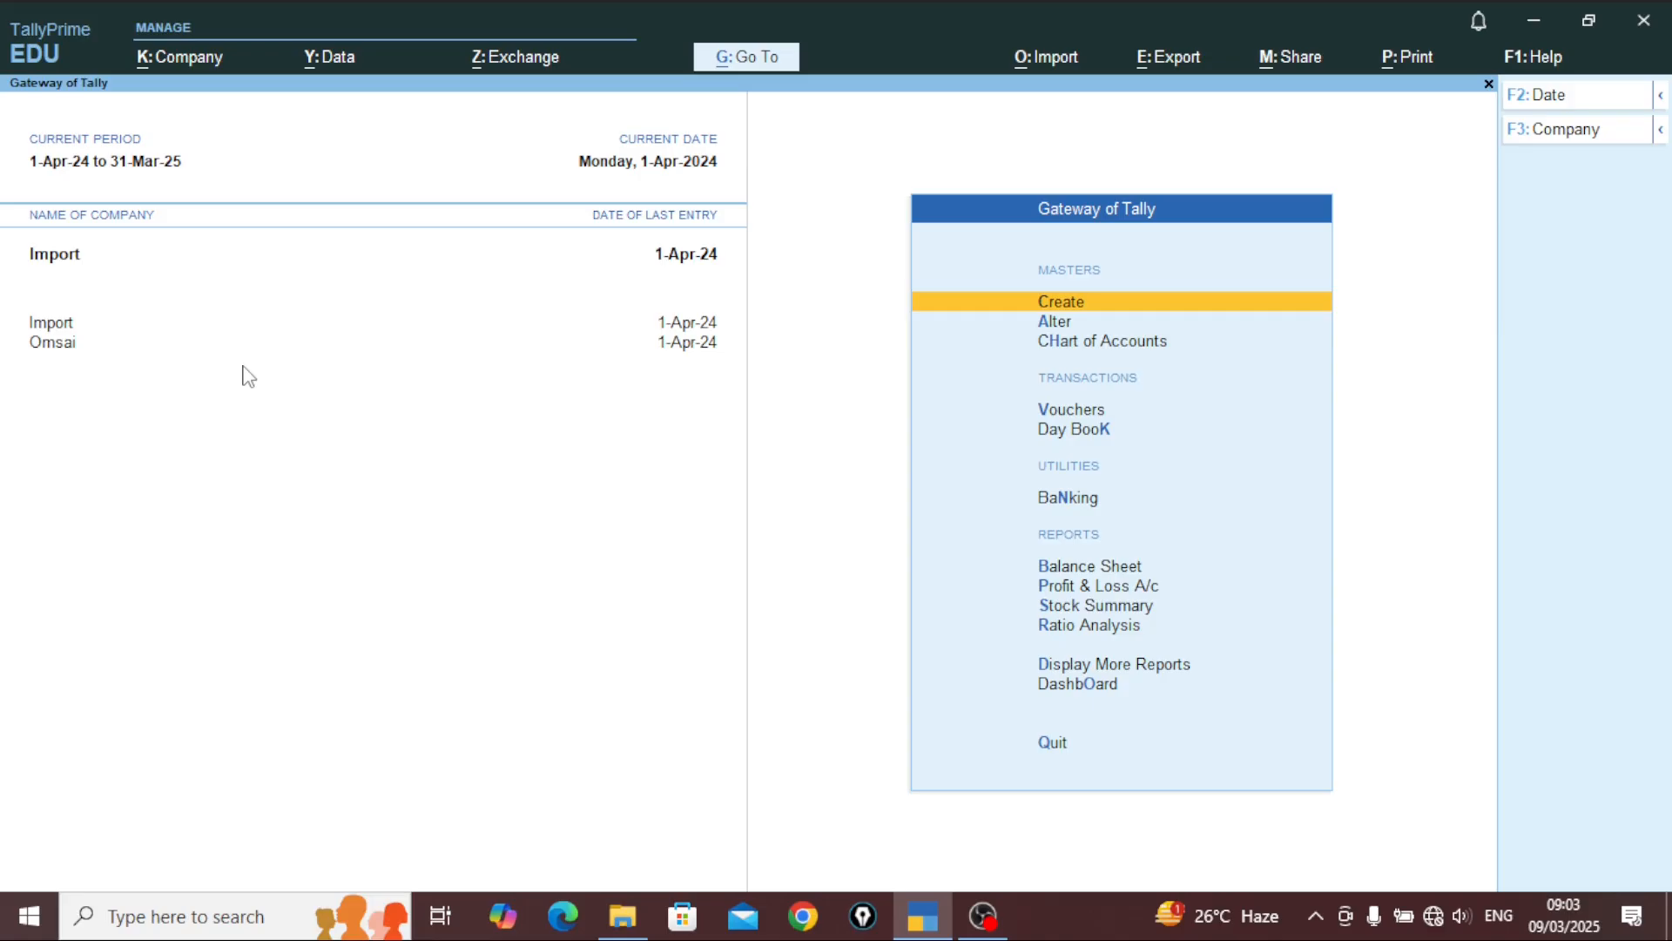
{"action": "key", "text": "Down"}
{"action": "key", "text": "Return"}
{"action": "key", "text": "Down"}
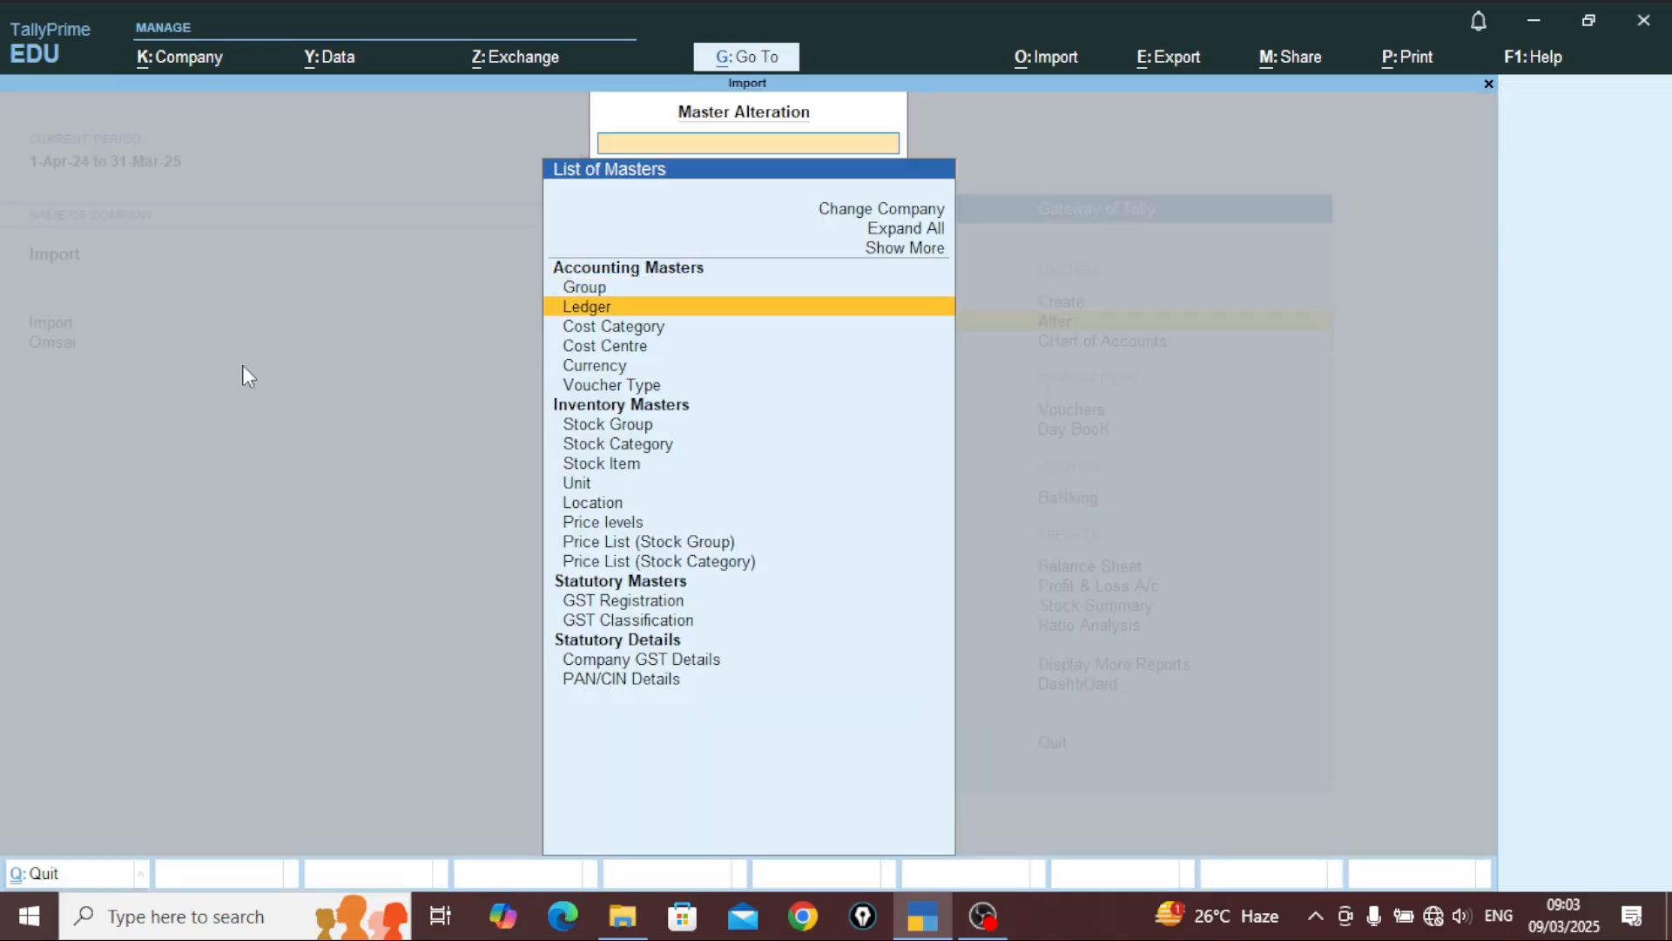
{"action": "key", "text": "Return"}
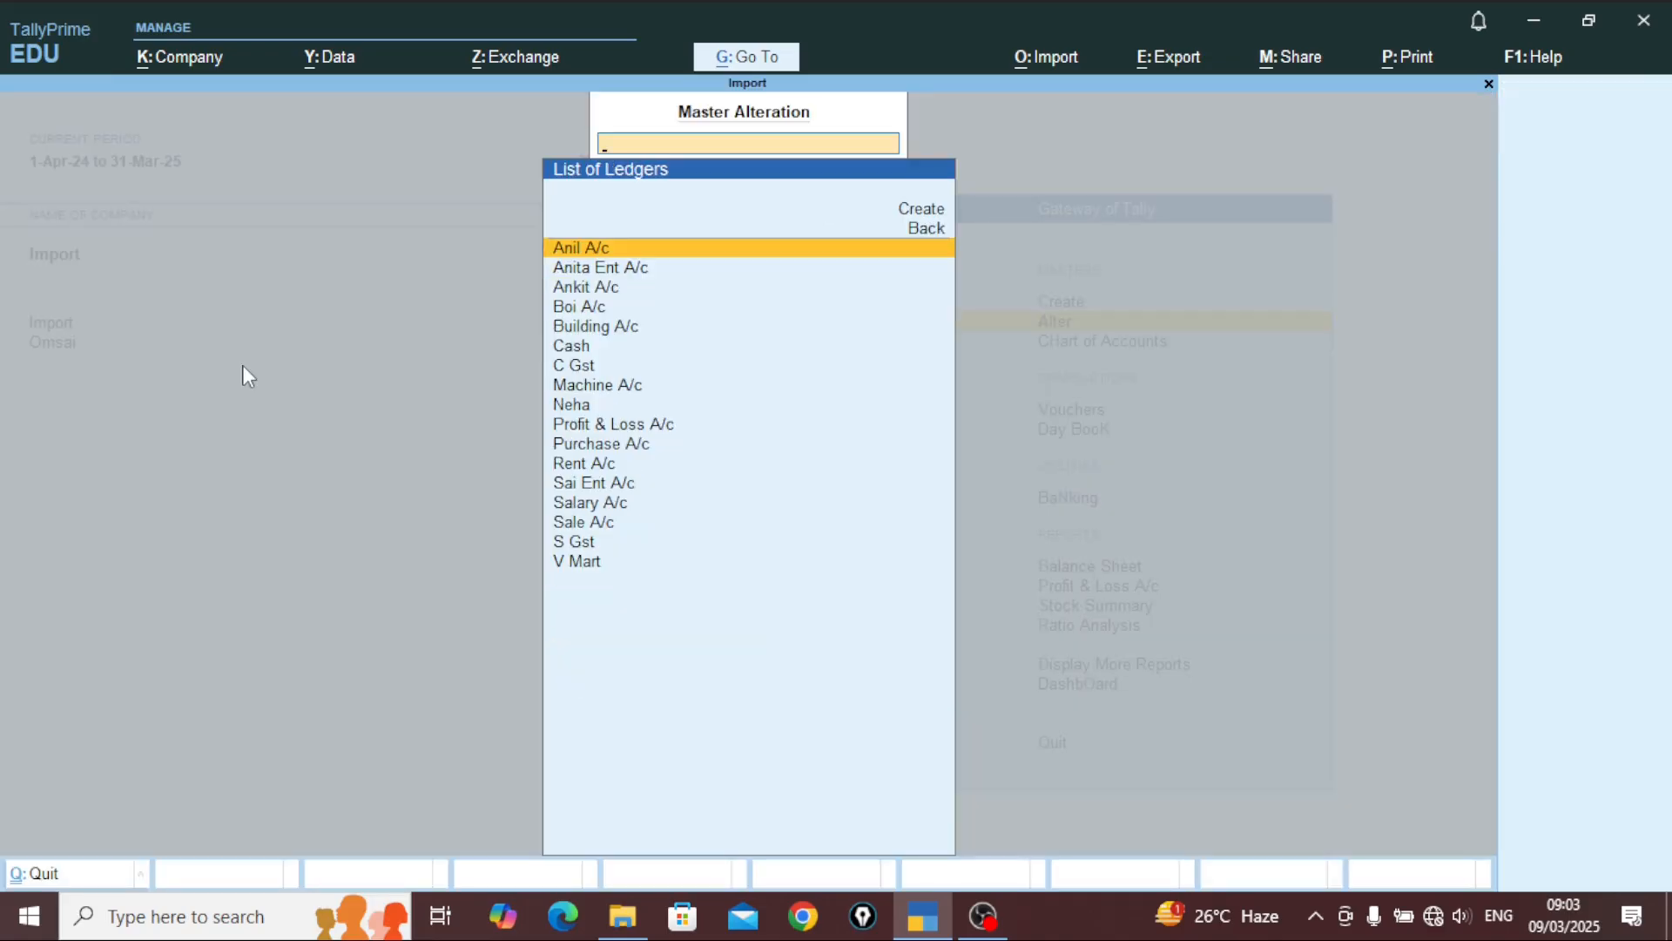
{"action": "key", "text": "Escape"}
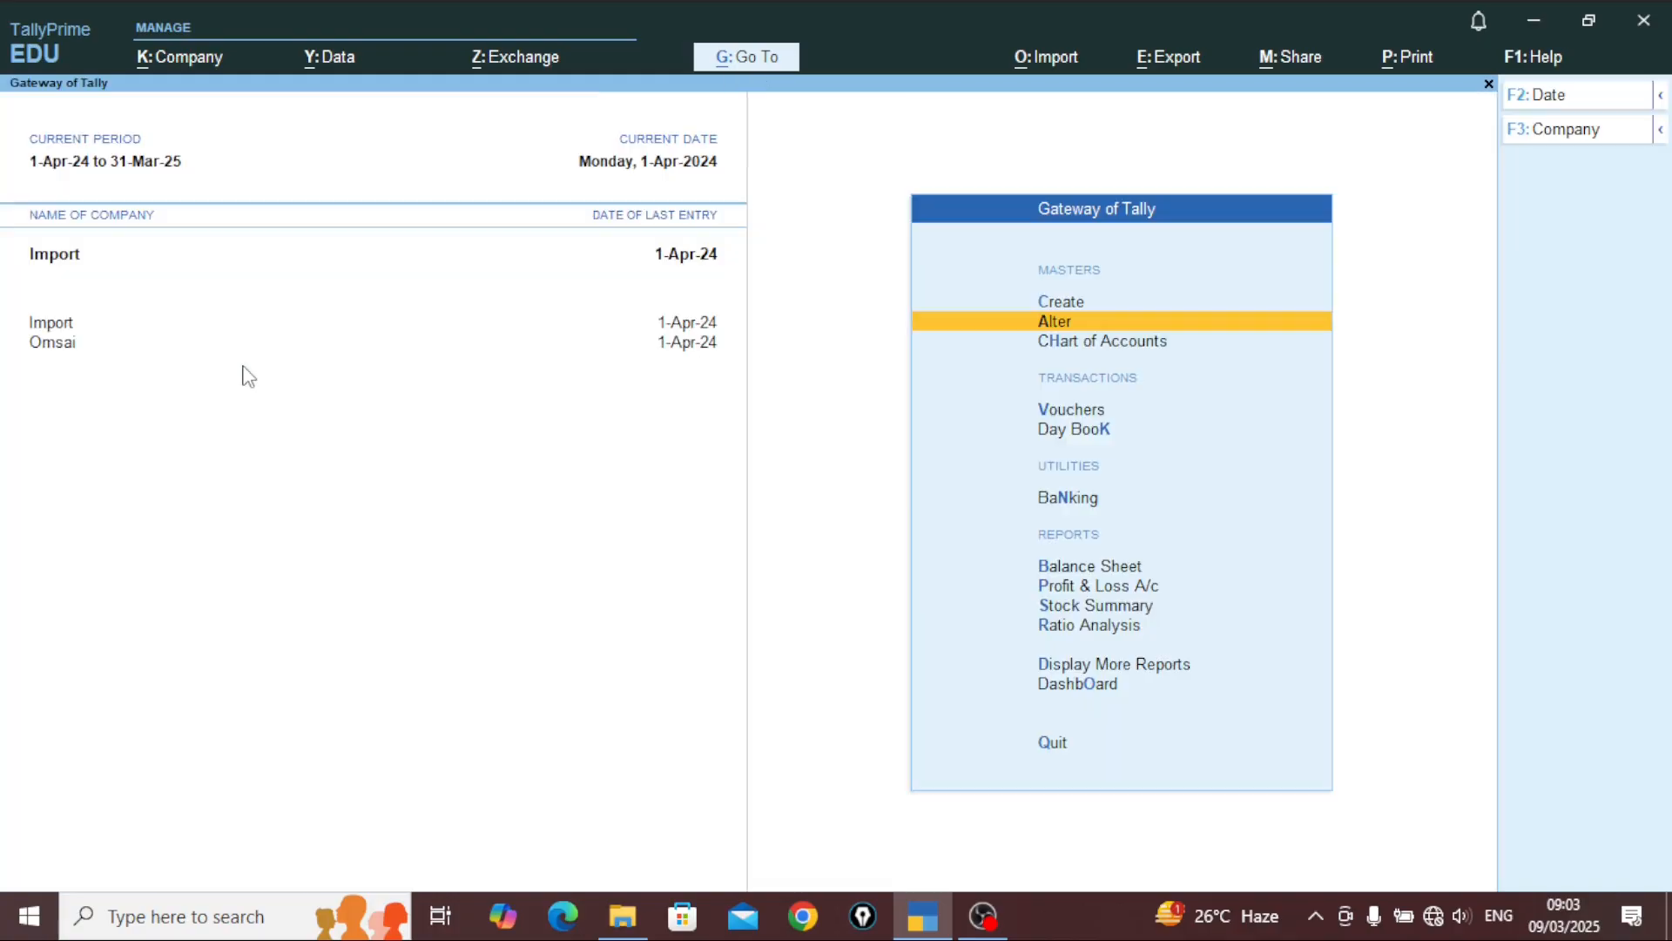
{"action": "key", "text": "Escape"}
{"action": "key", "text": "n"}
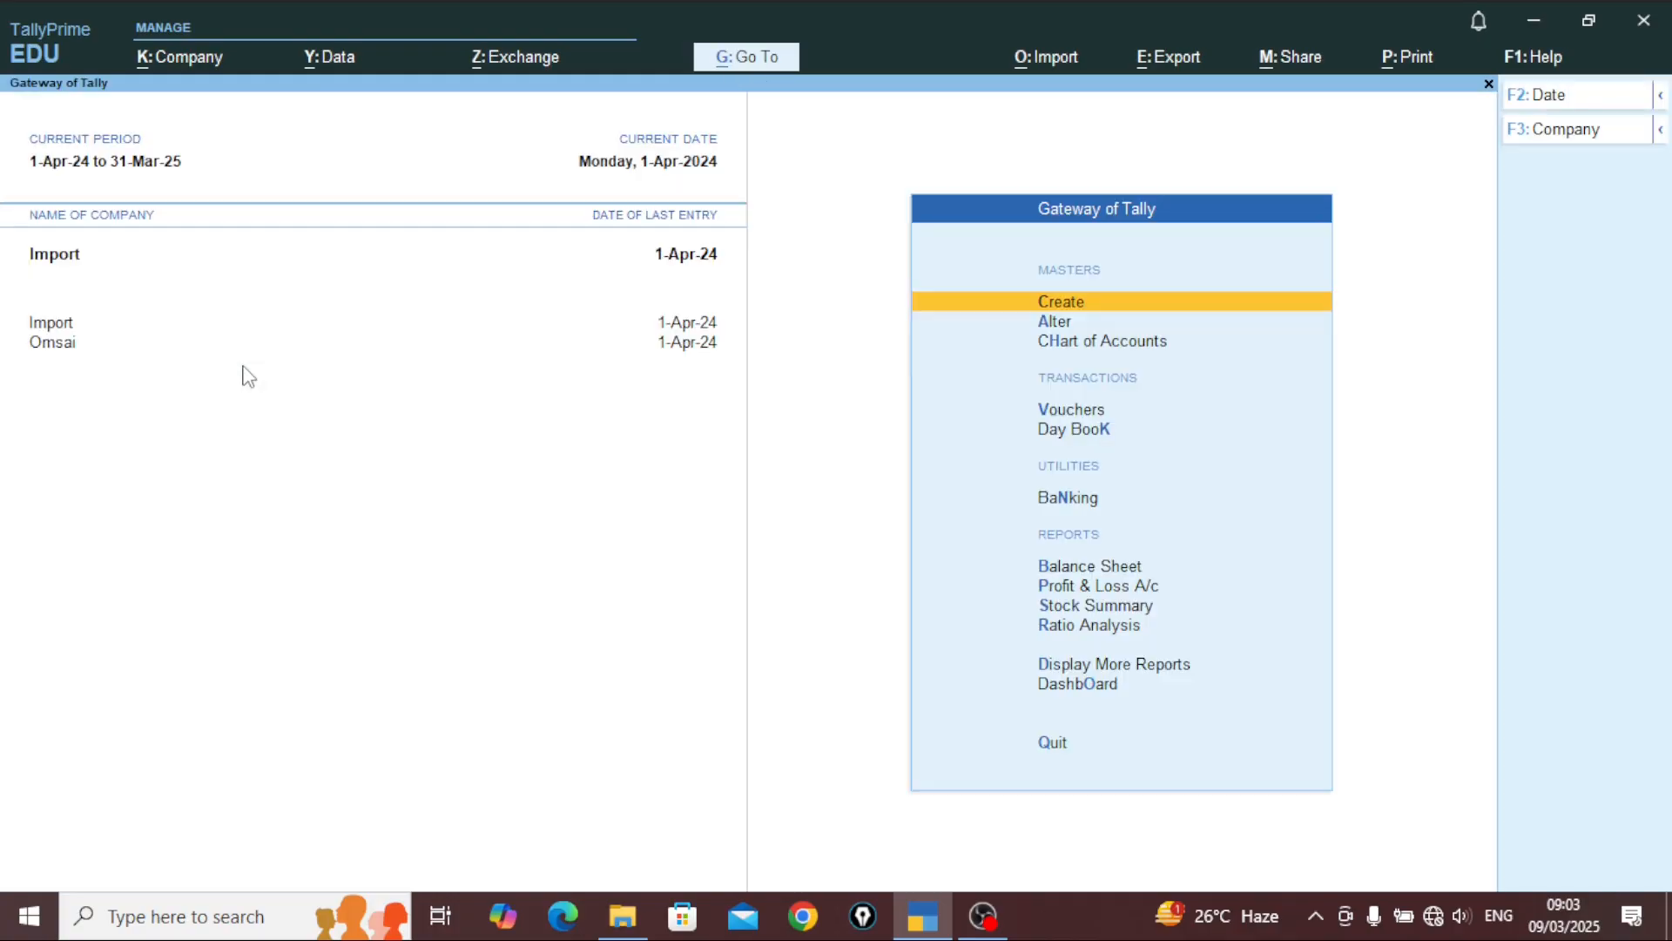